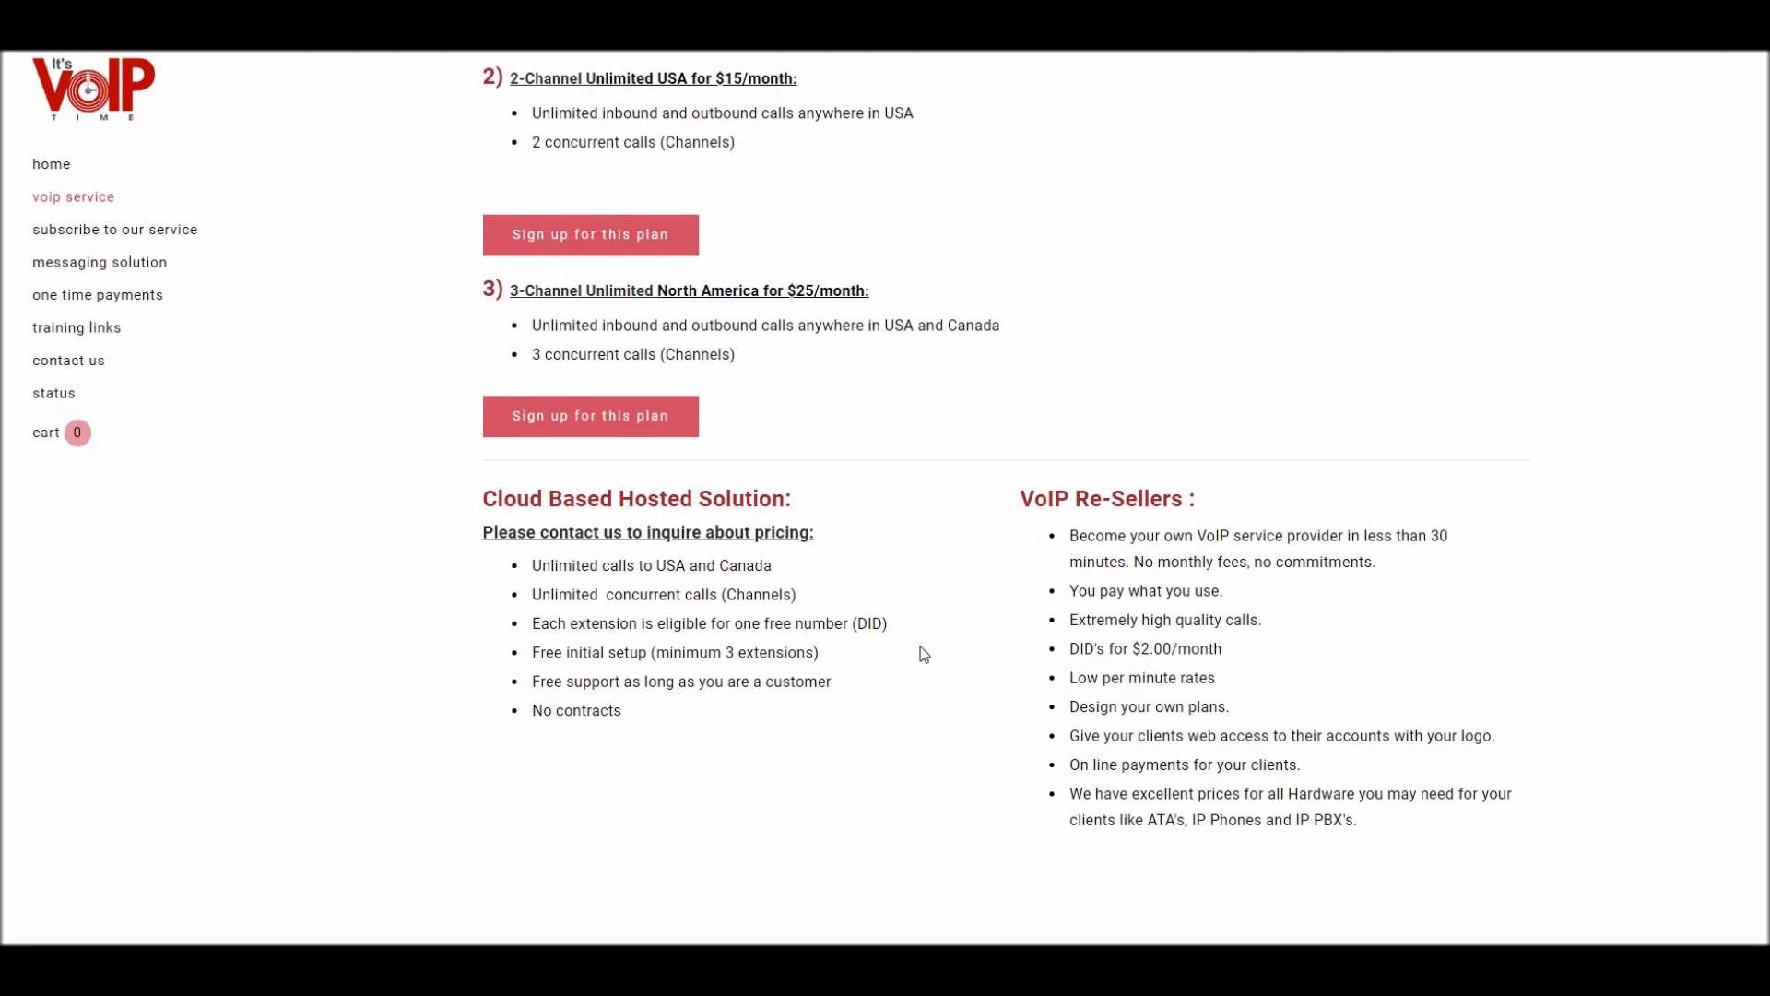
# - Scroll up the It's VoIP Time calling plans page
pyautogui.scroll(4, 934, 680)
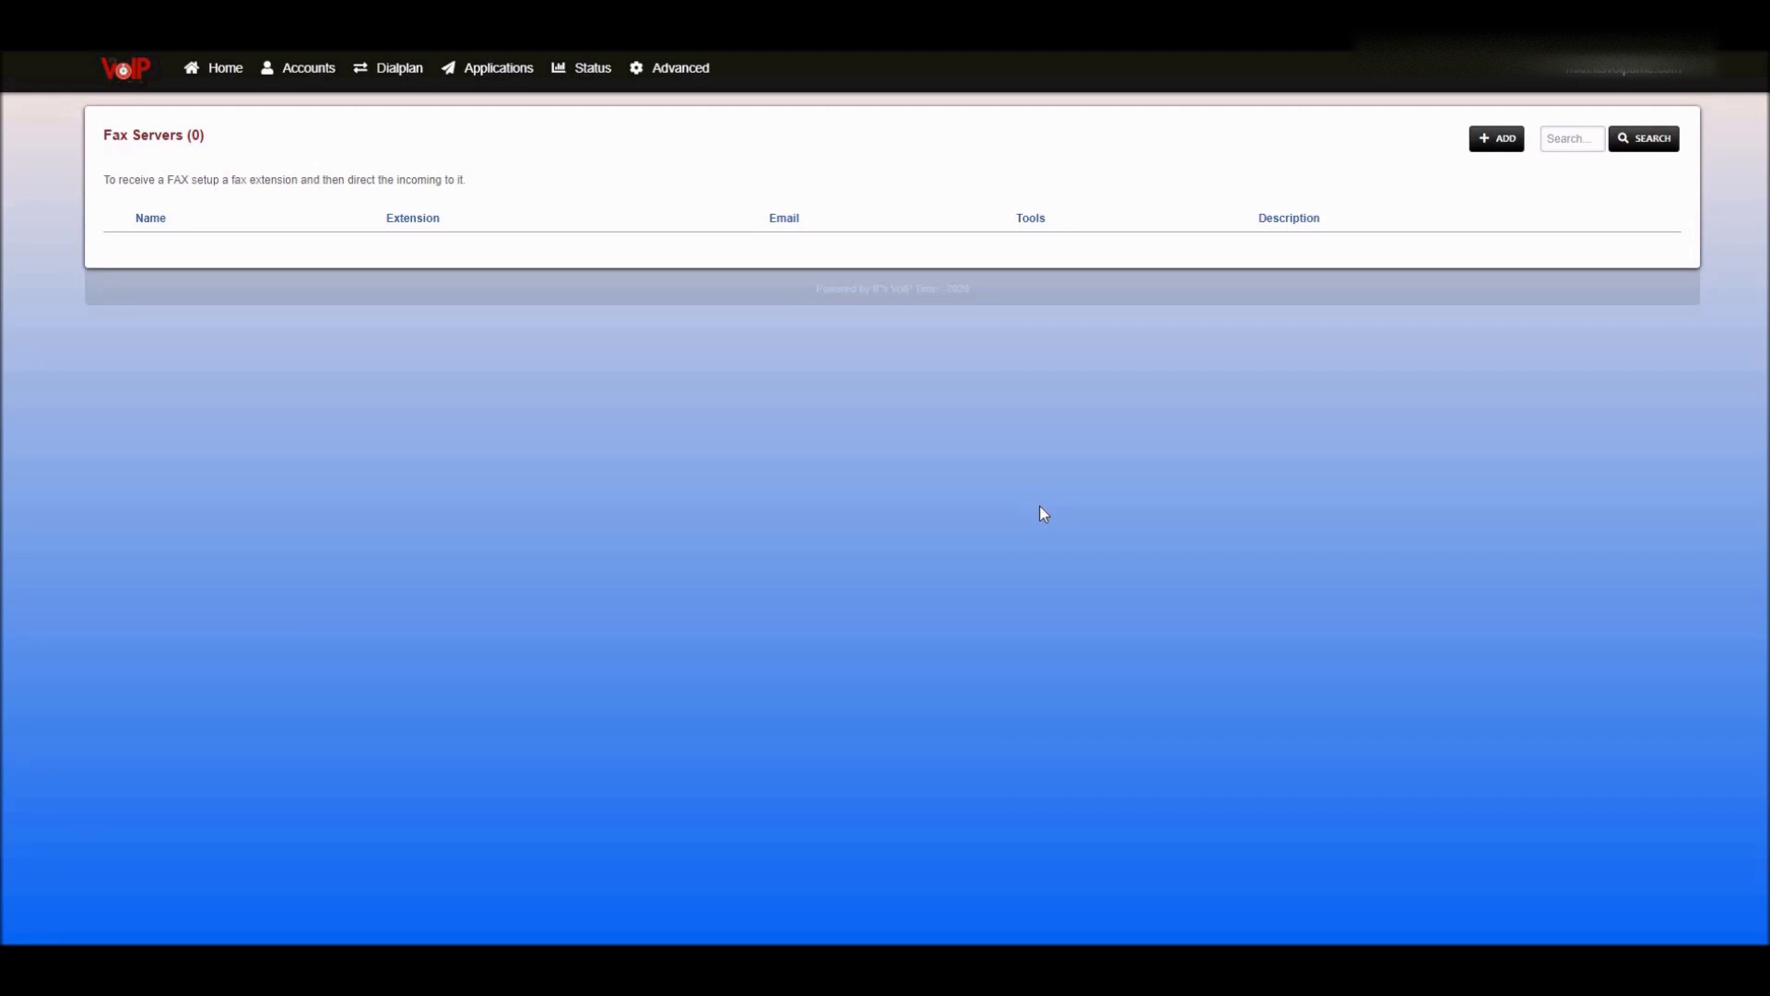
# - Start a new fax server from the Applications > Fax Server list
pyautogui.click(489, 68)
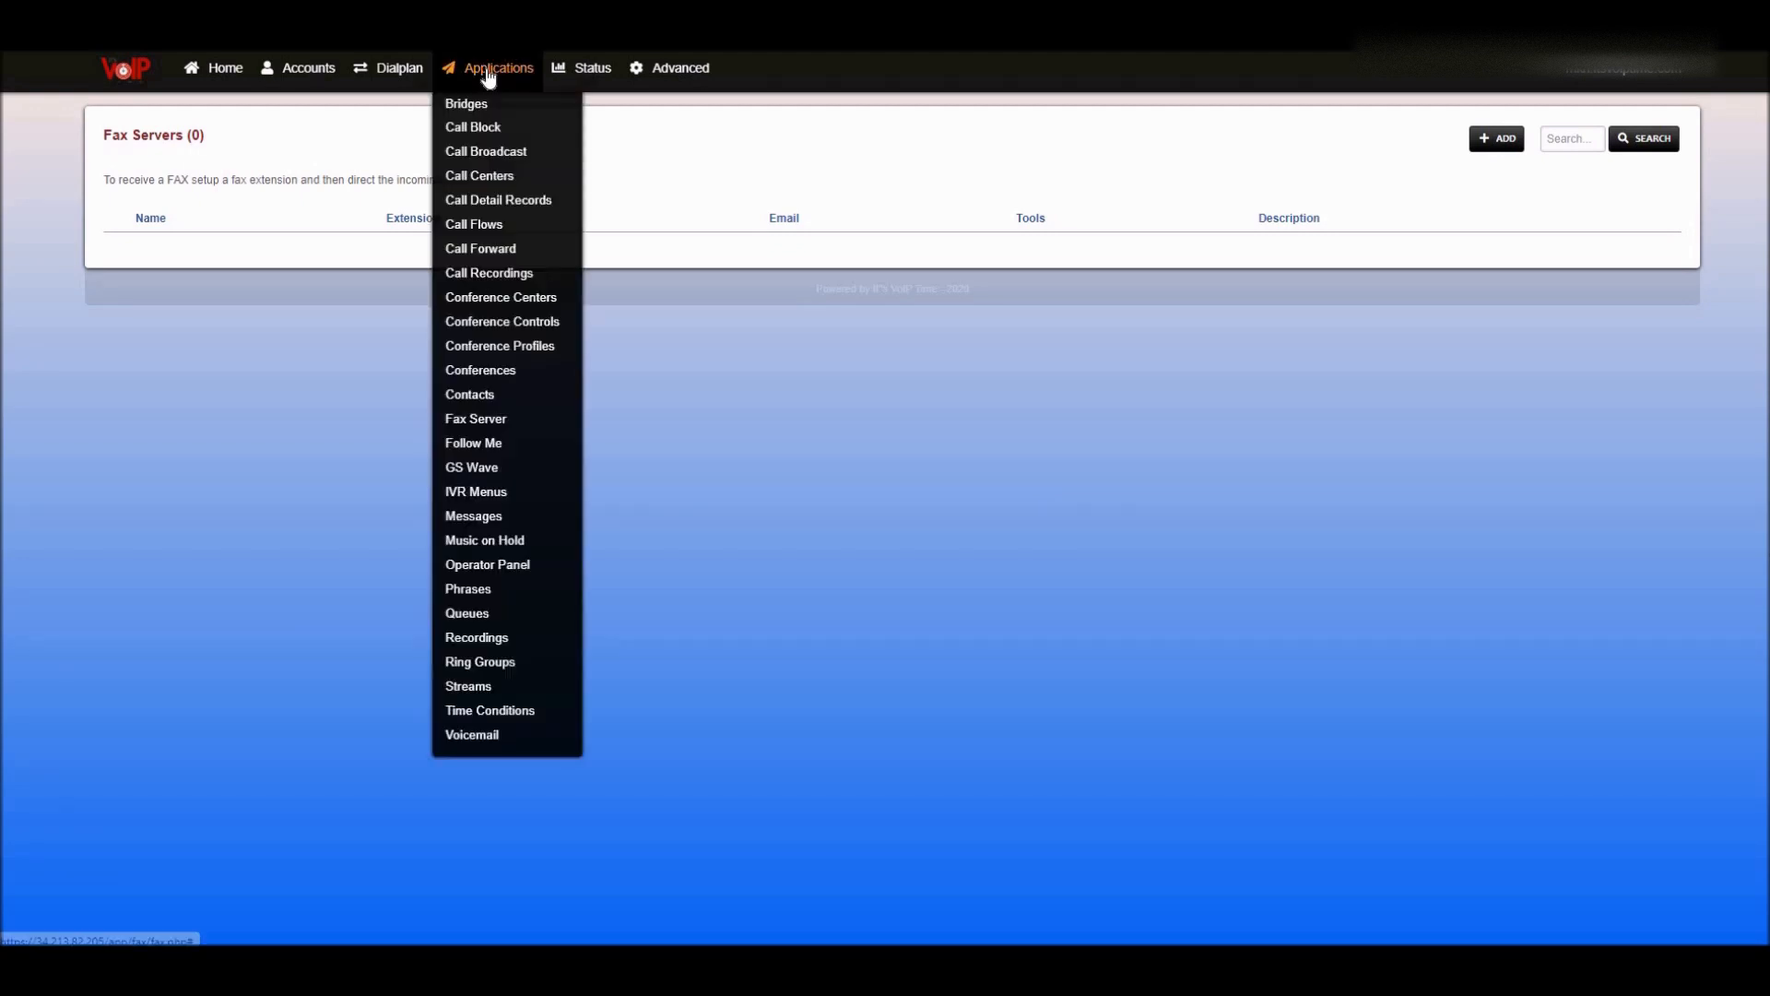
pyautogui.click(510, 423)
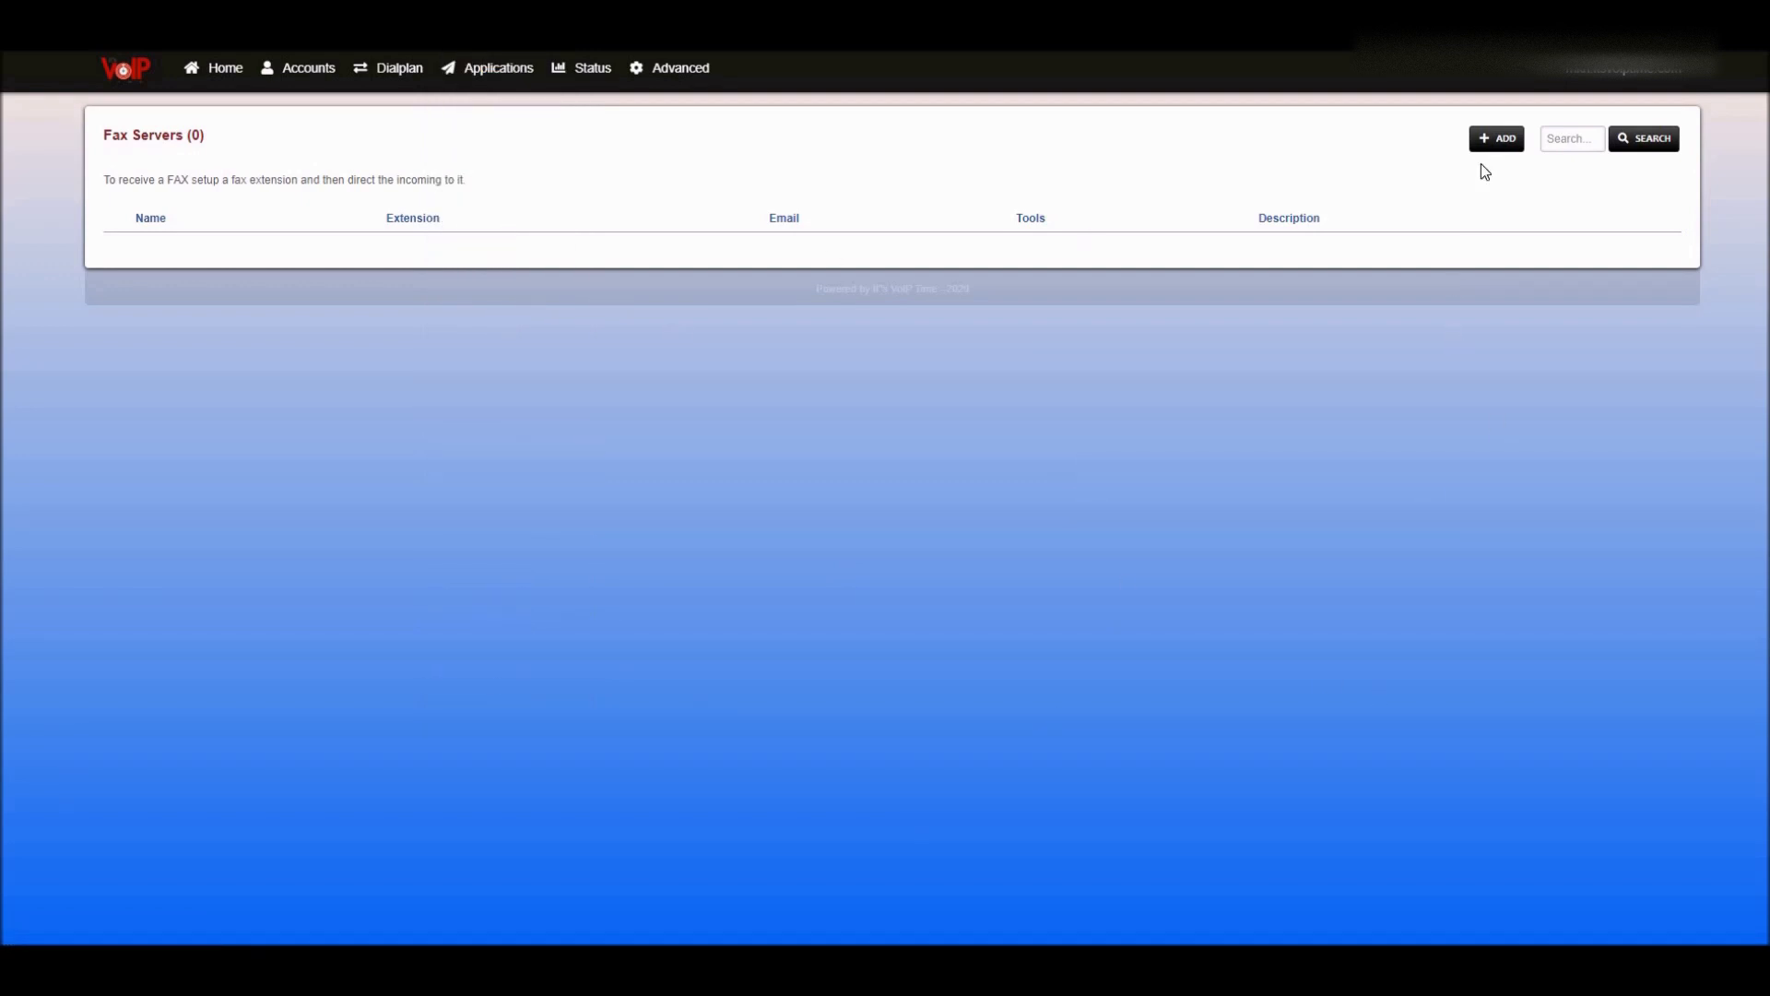
pyautogui.click(1491, 139)
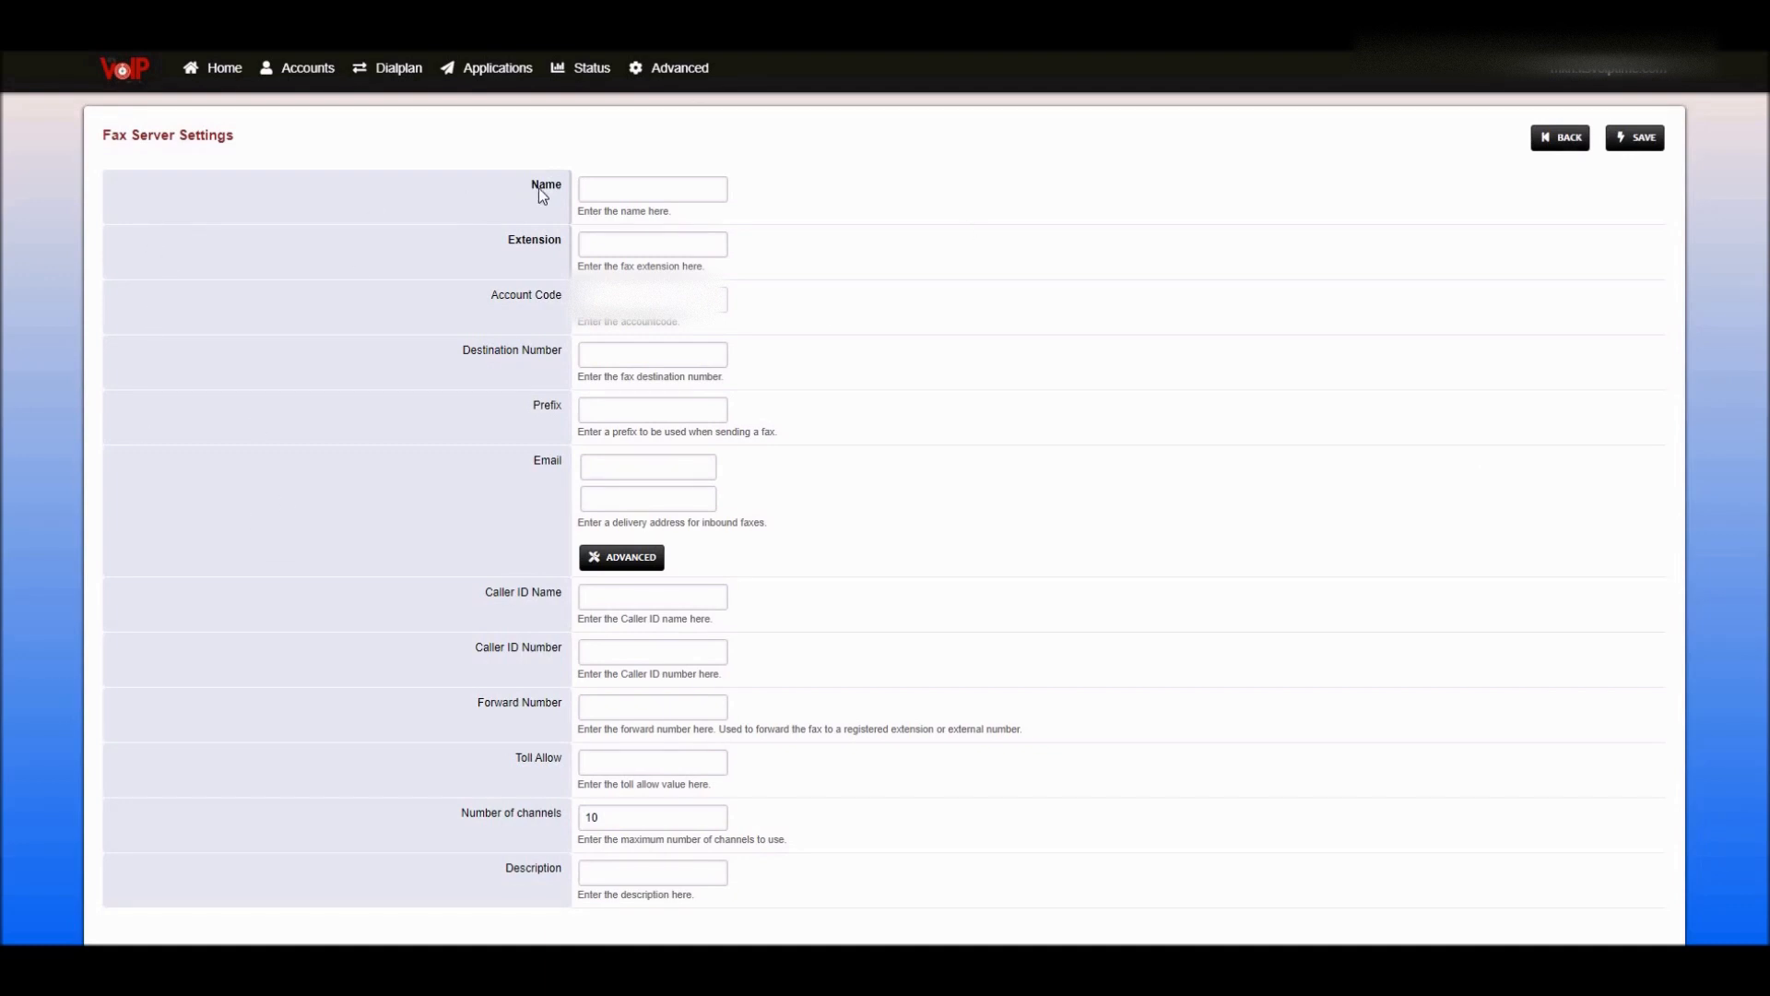
# - Autofill the name 'Fax Server', clear both Email fields, and begin choosing the extension
pyautogui.click(595, 188)
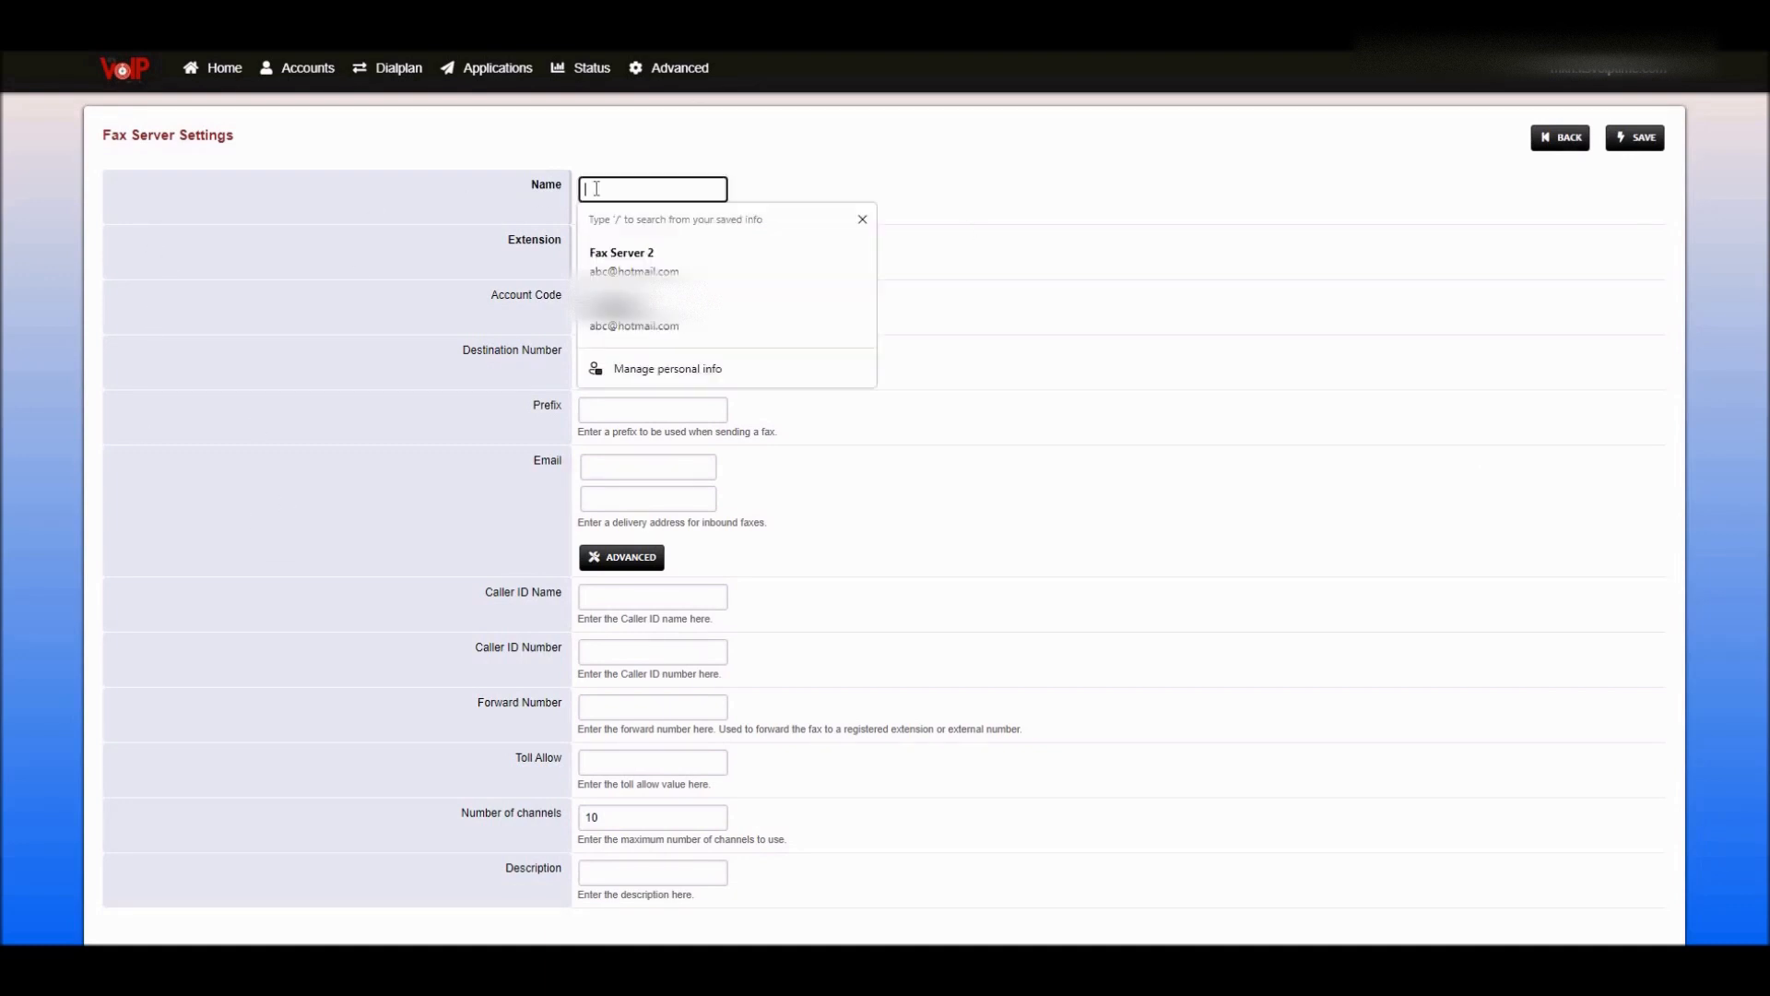
pyautogui.click(771, 324)
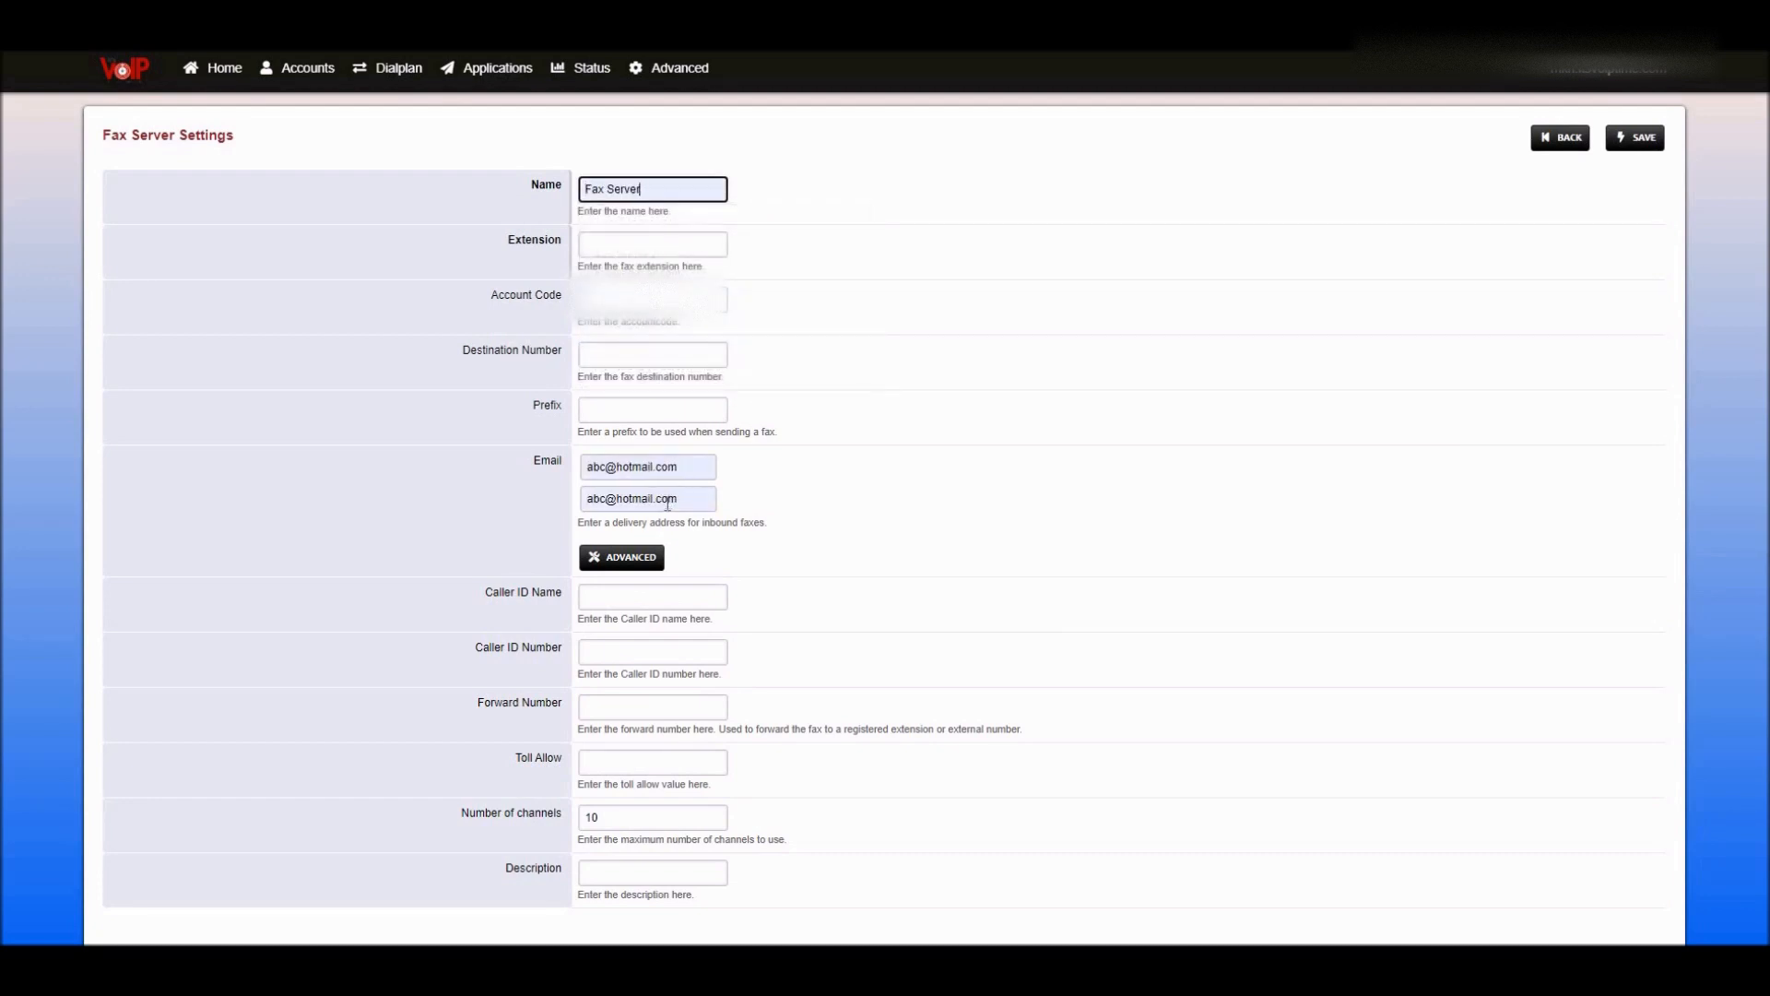
pyautogui.moveTo(687, 500); pyautogui.dragTo(572, 513)
pyautogui.press('BackSpace')
pyautogui.moveTo(696, 462); pyautogui.dragTo(565, 465)
pyautogui.press('BackSpace')
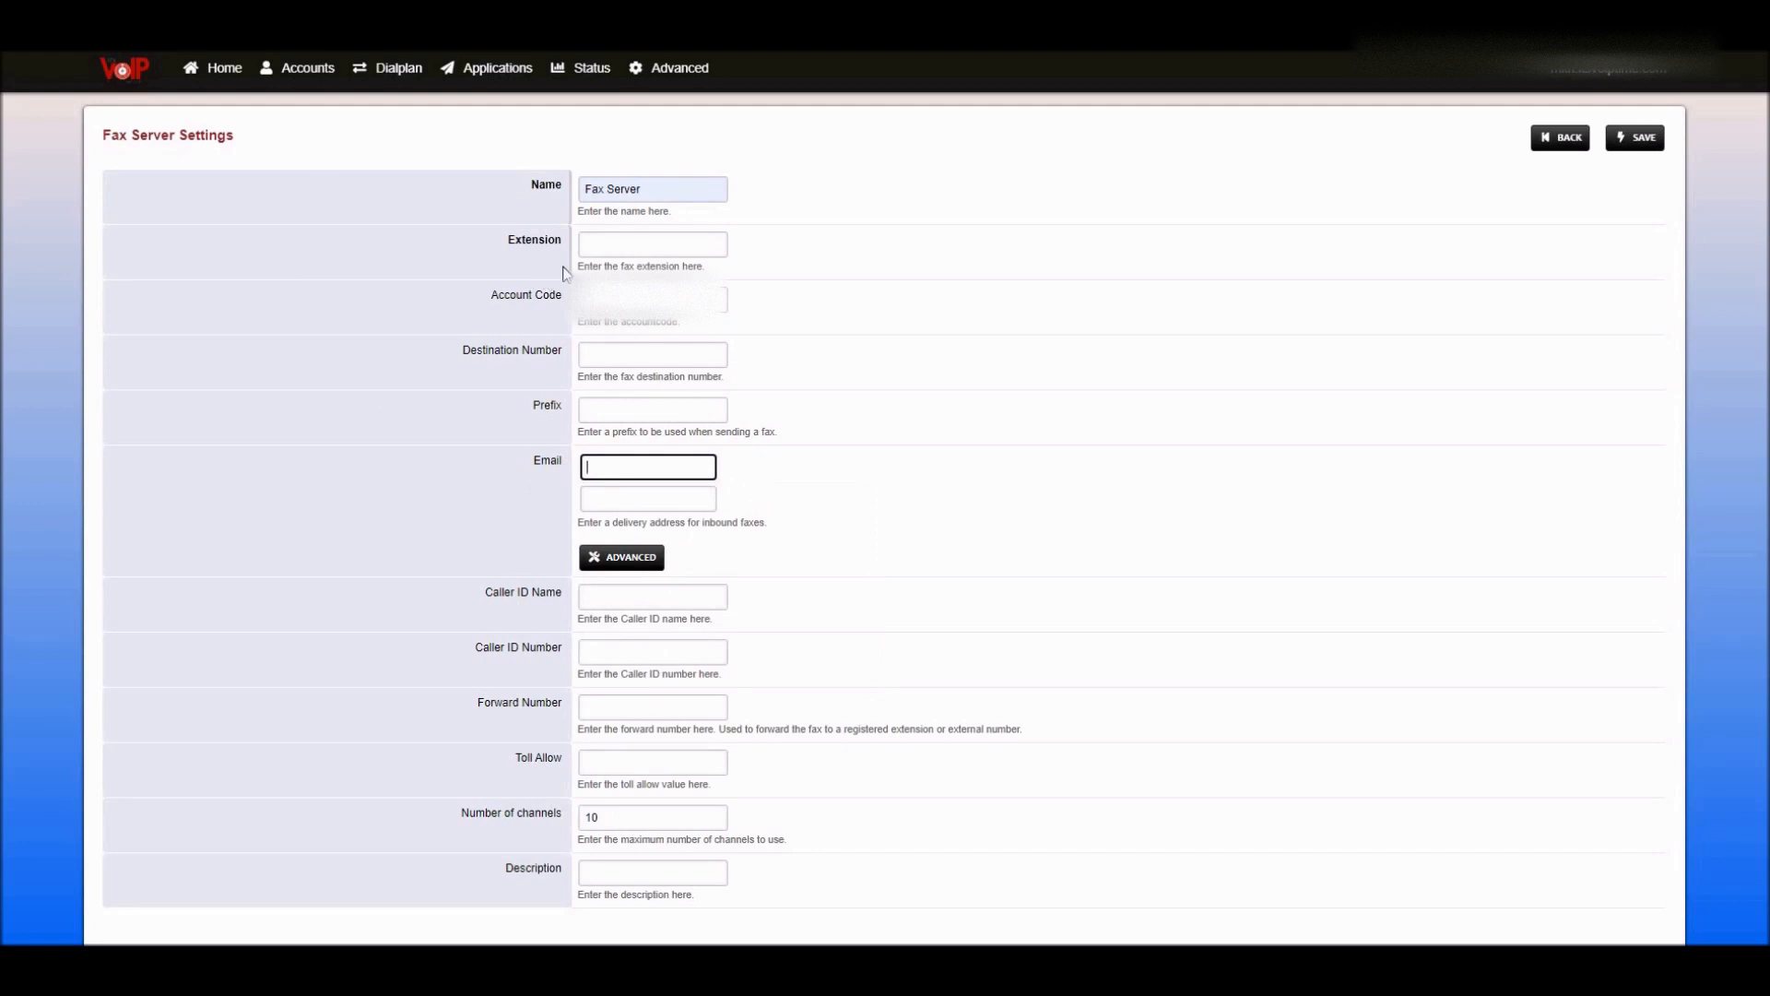
pyautogui.click(592, 241)
# - Set the fax server extension to 7000 and point out the Email setting
pyautogui.click(625, 369)
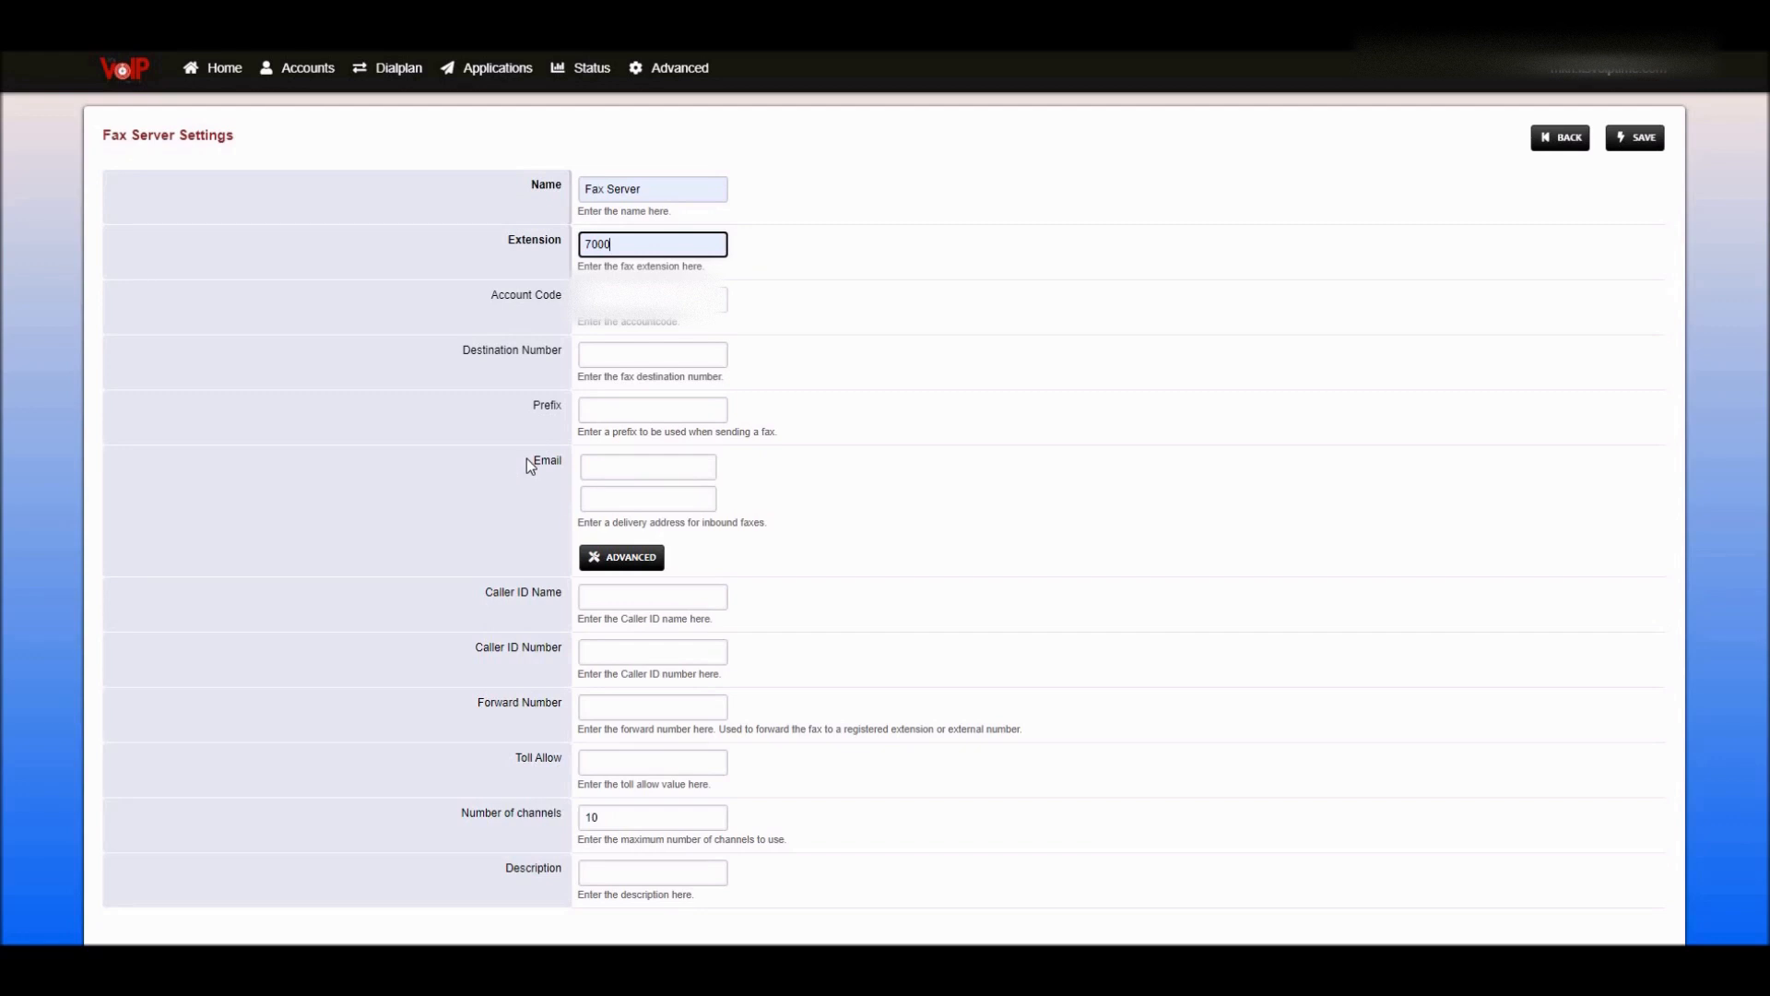
pyautogui.moveTo(527, 459); pyautogui.dragTo(564, 461)
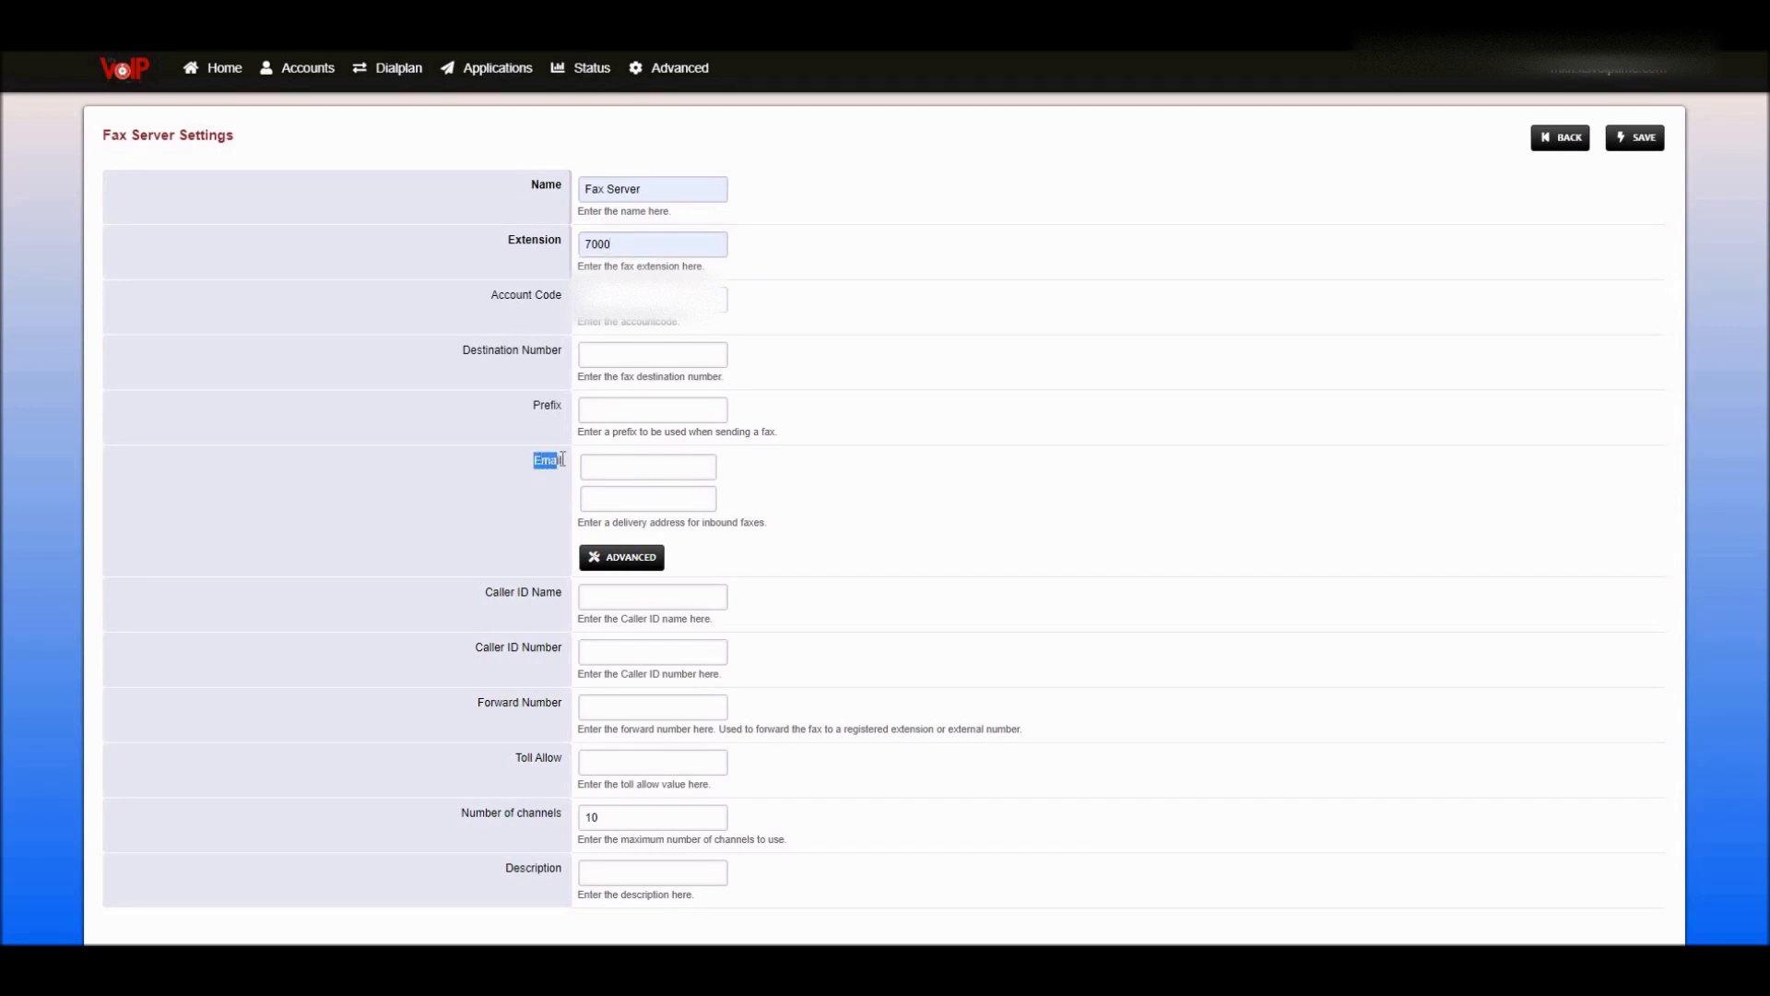
pyautogui.click(506, 474)
# - Fill the first Email field with the saved delivery address, leaving the second blank
pyautogui.click(629, 465)
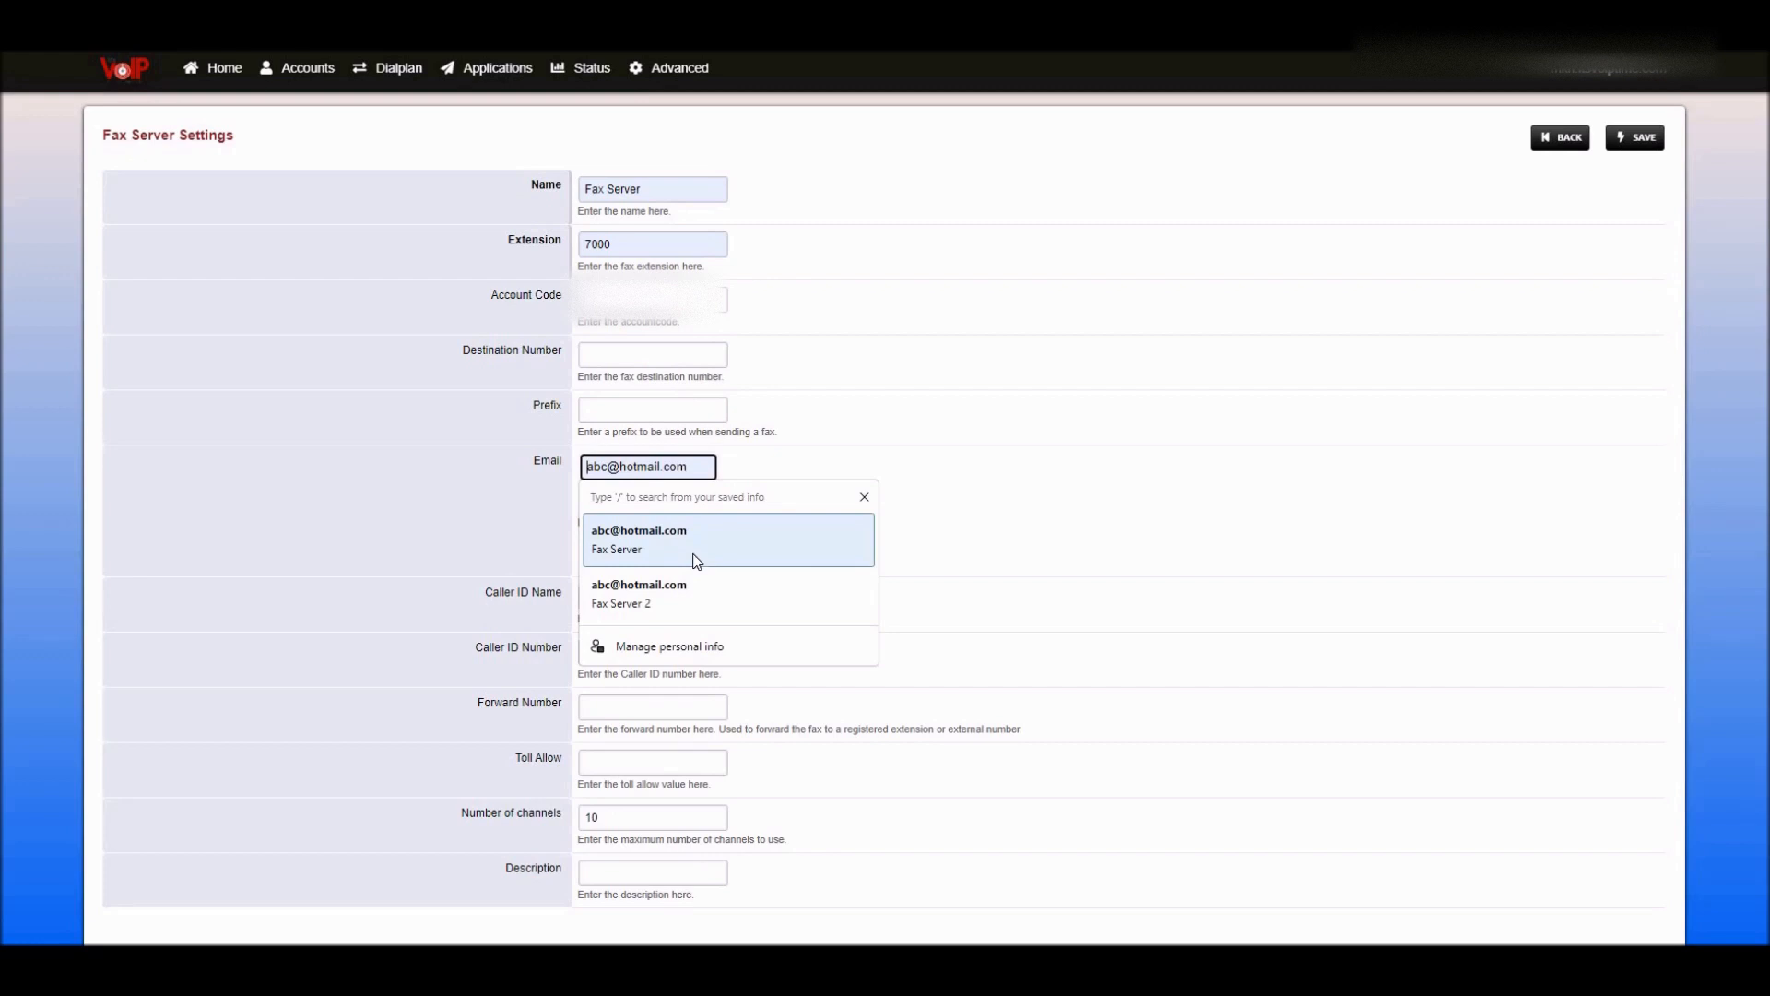
pyautogui.click(706, 539)
pyautogui.moveTo(684, 499); pyautogui.dragTo(498, 502)
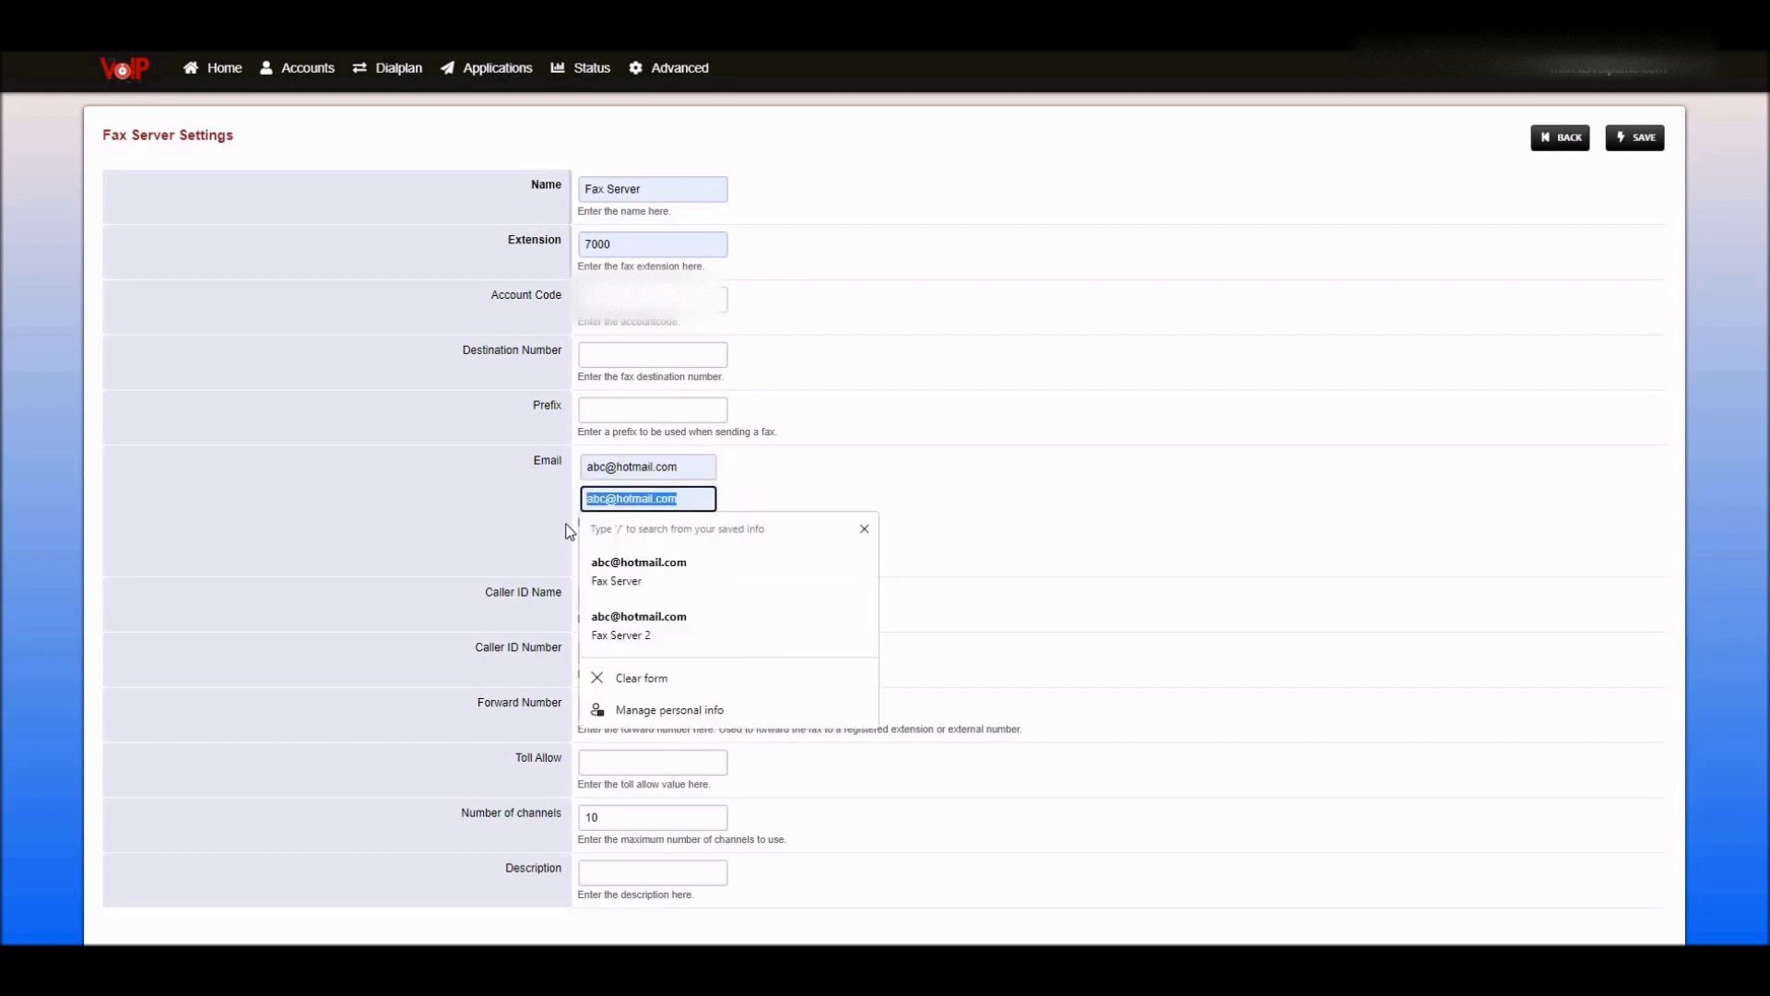
pyautogui.press('BackSpace')
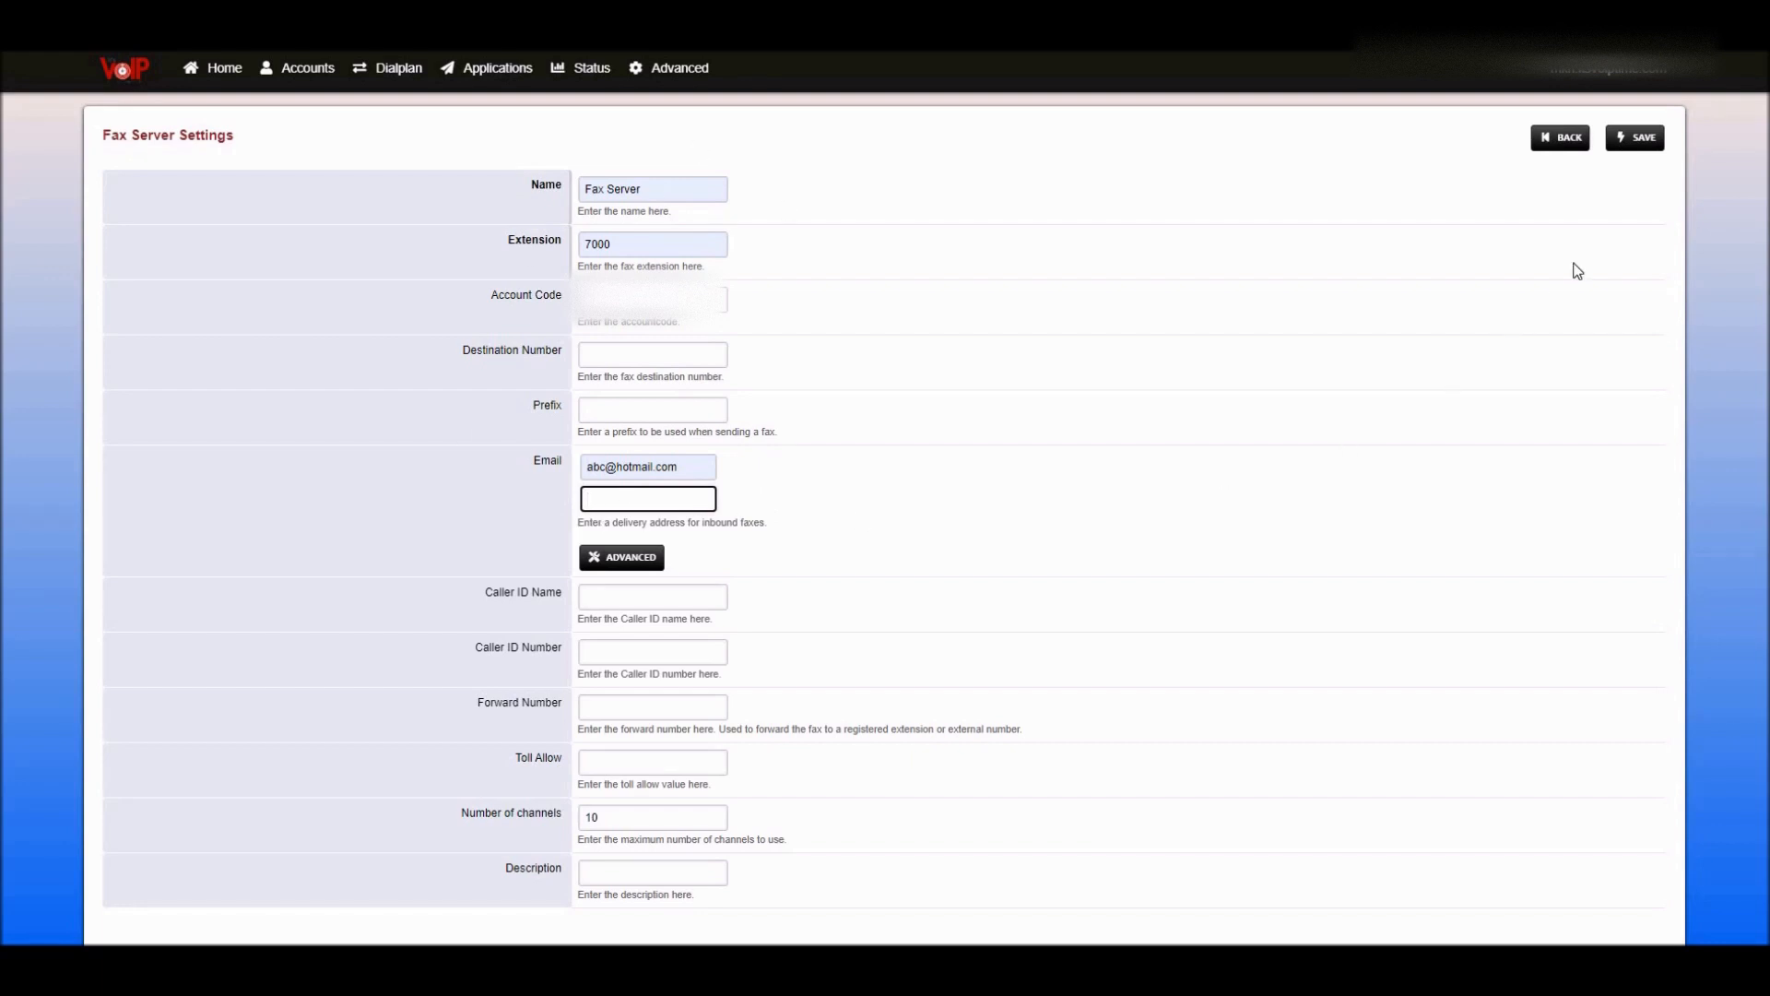
# - Save the fax server on extension 7000 and go to Dialplan Destinations
pyautogui.click(1642, 143)
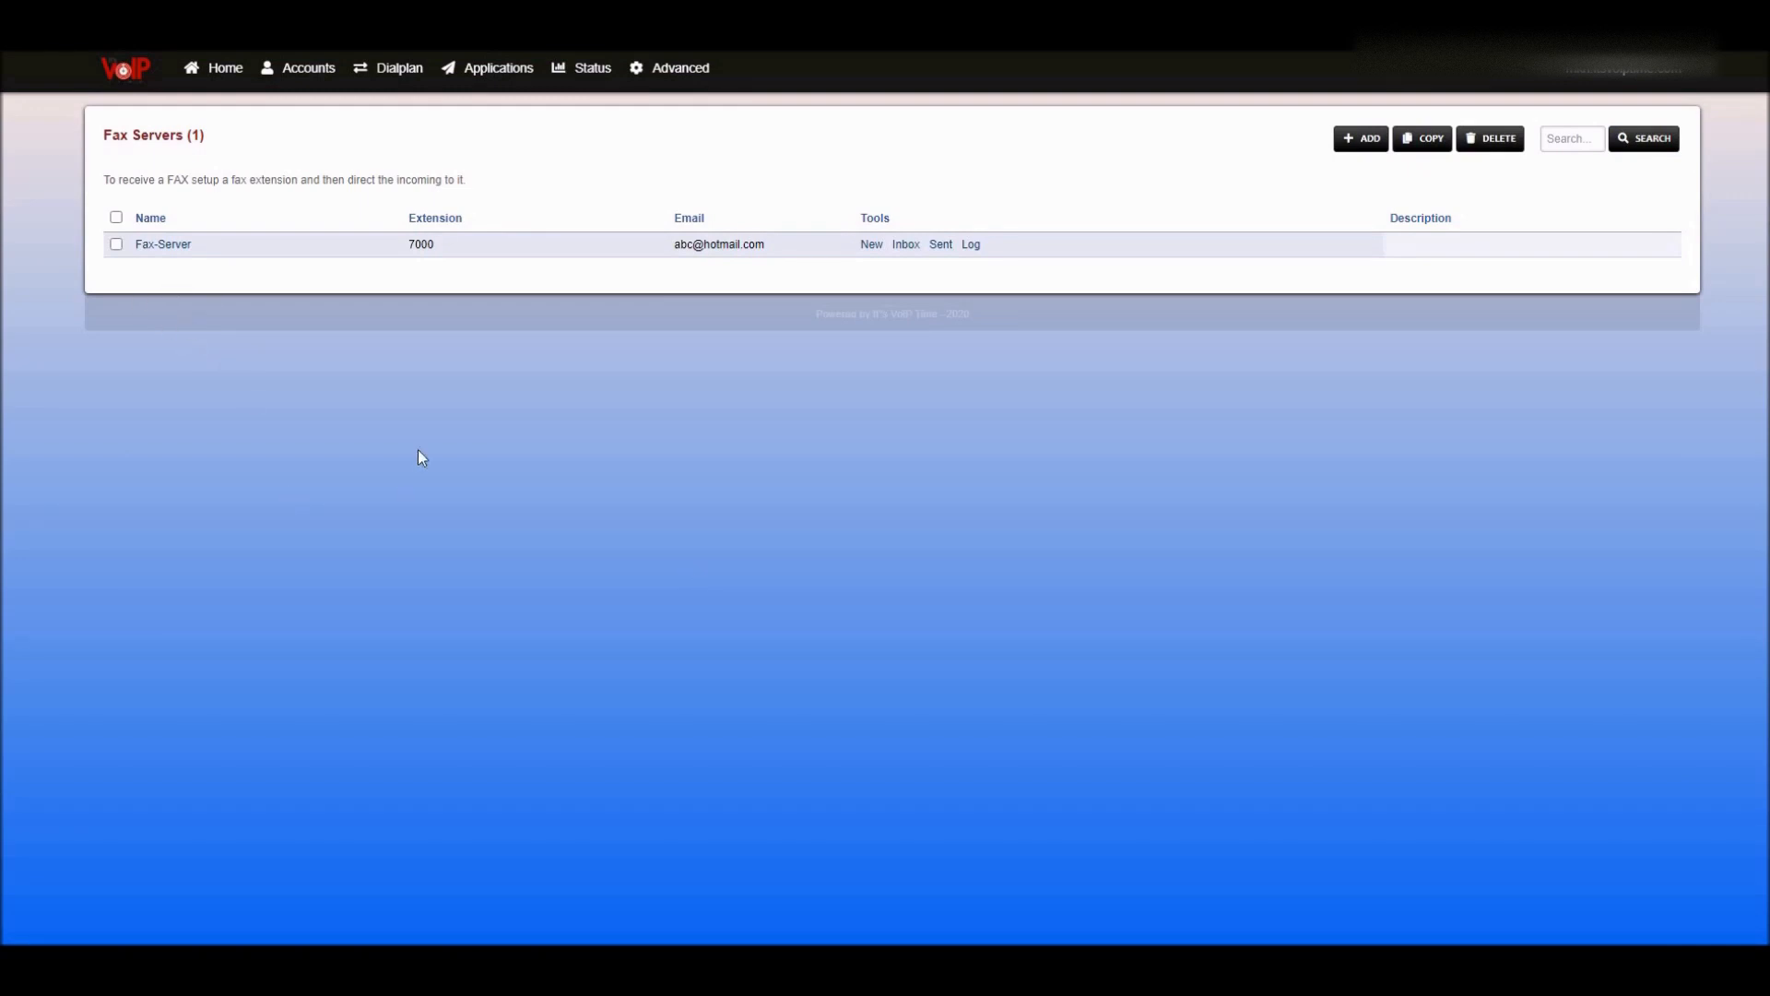
pyautogui.moveTo(422, 73)
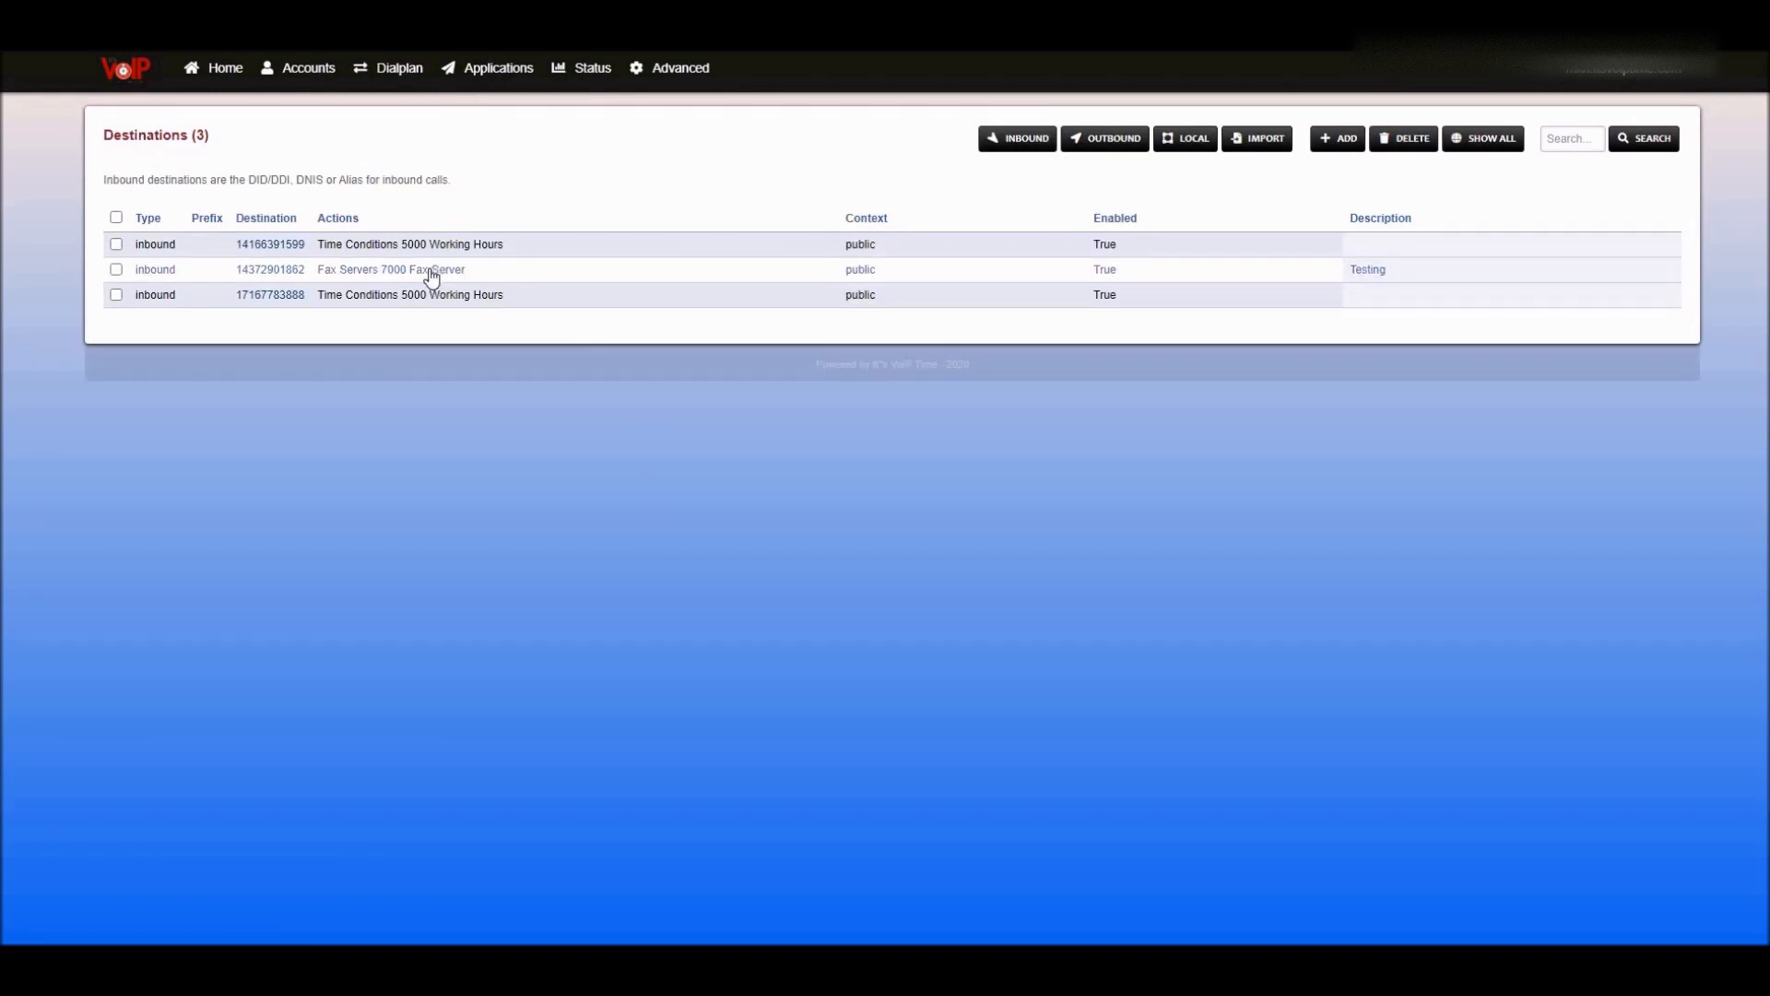
pyautogui.click(431, 276)
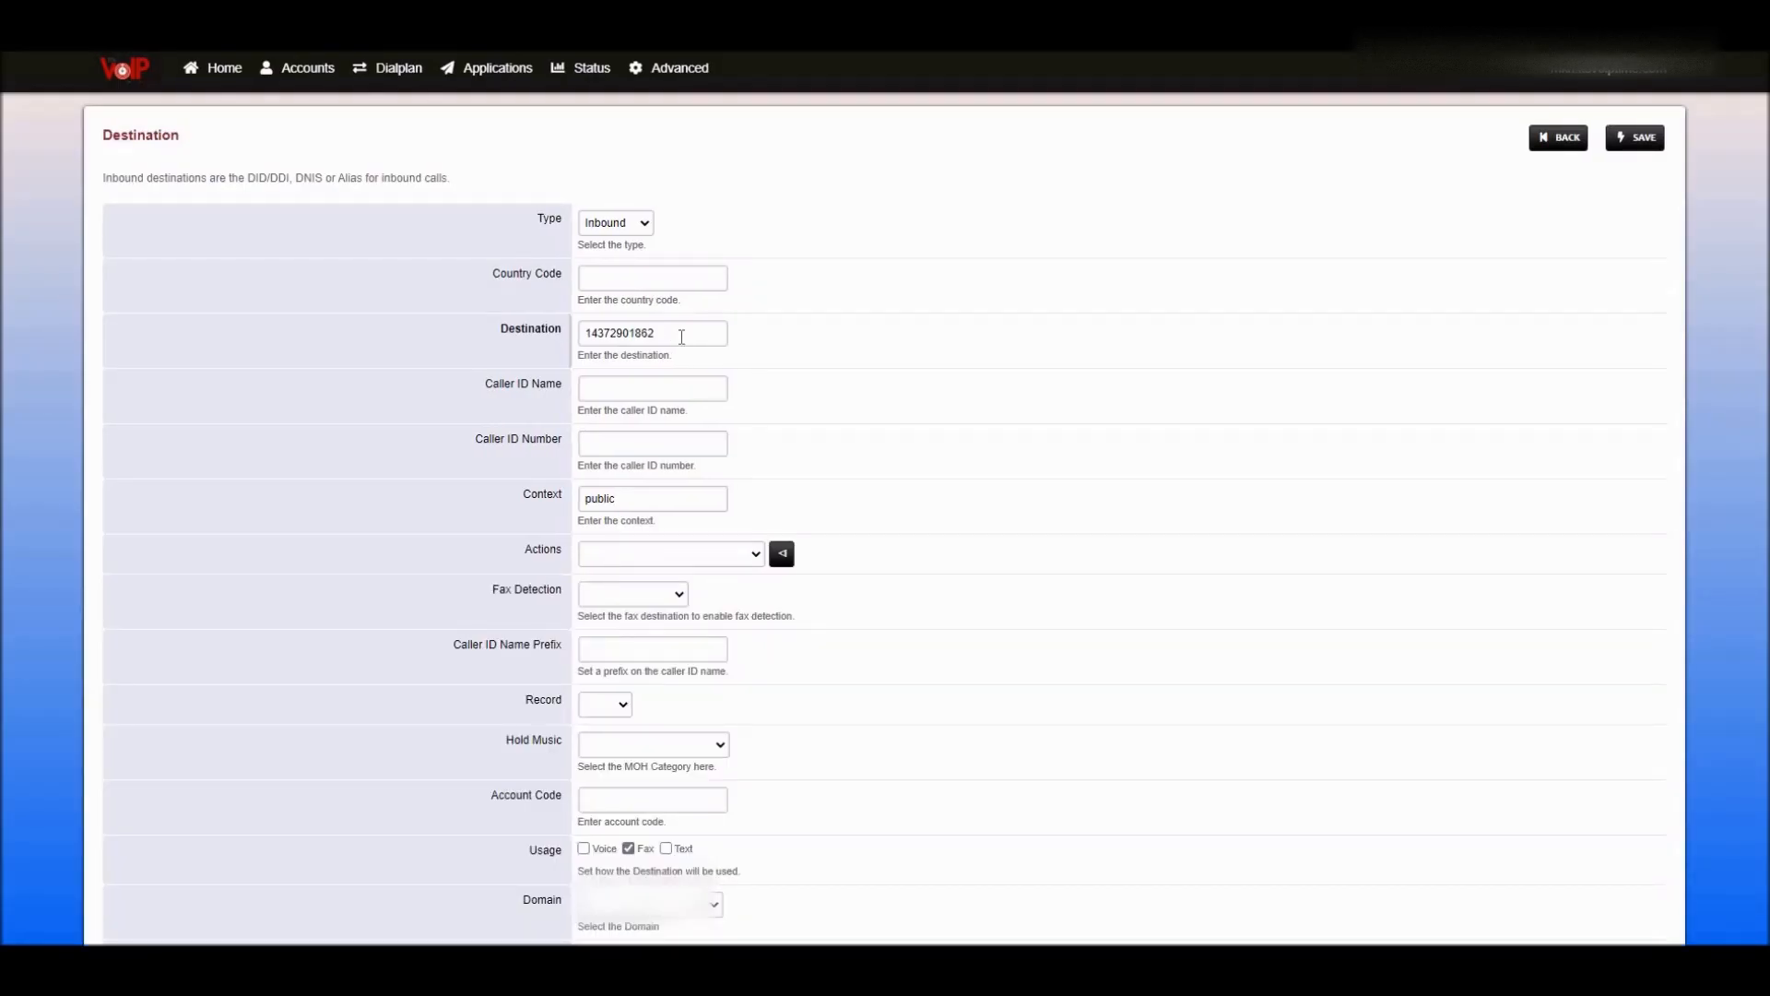
pyautogui.click(682, 336)
pyautogui.doubleClick(642, 325)
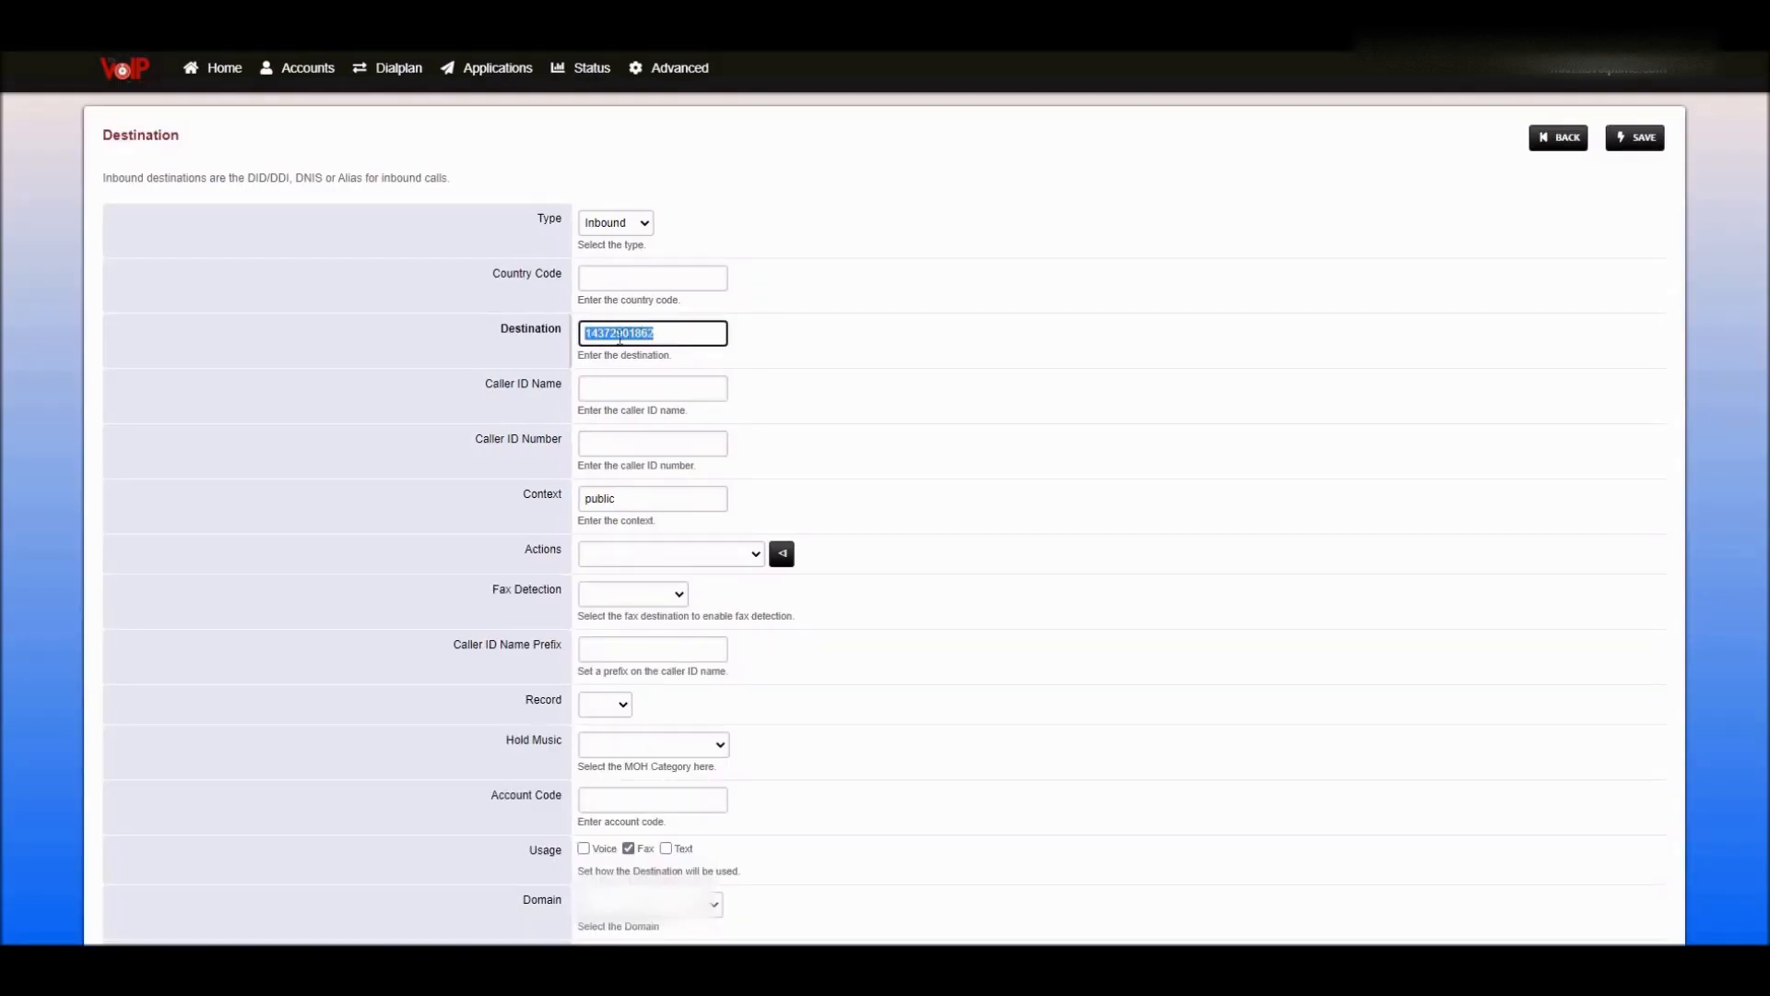
pyautogui.click(505, 347)
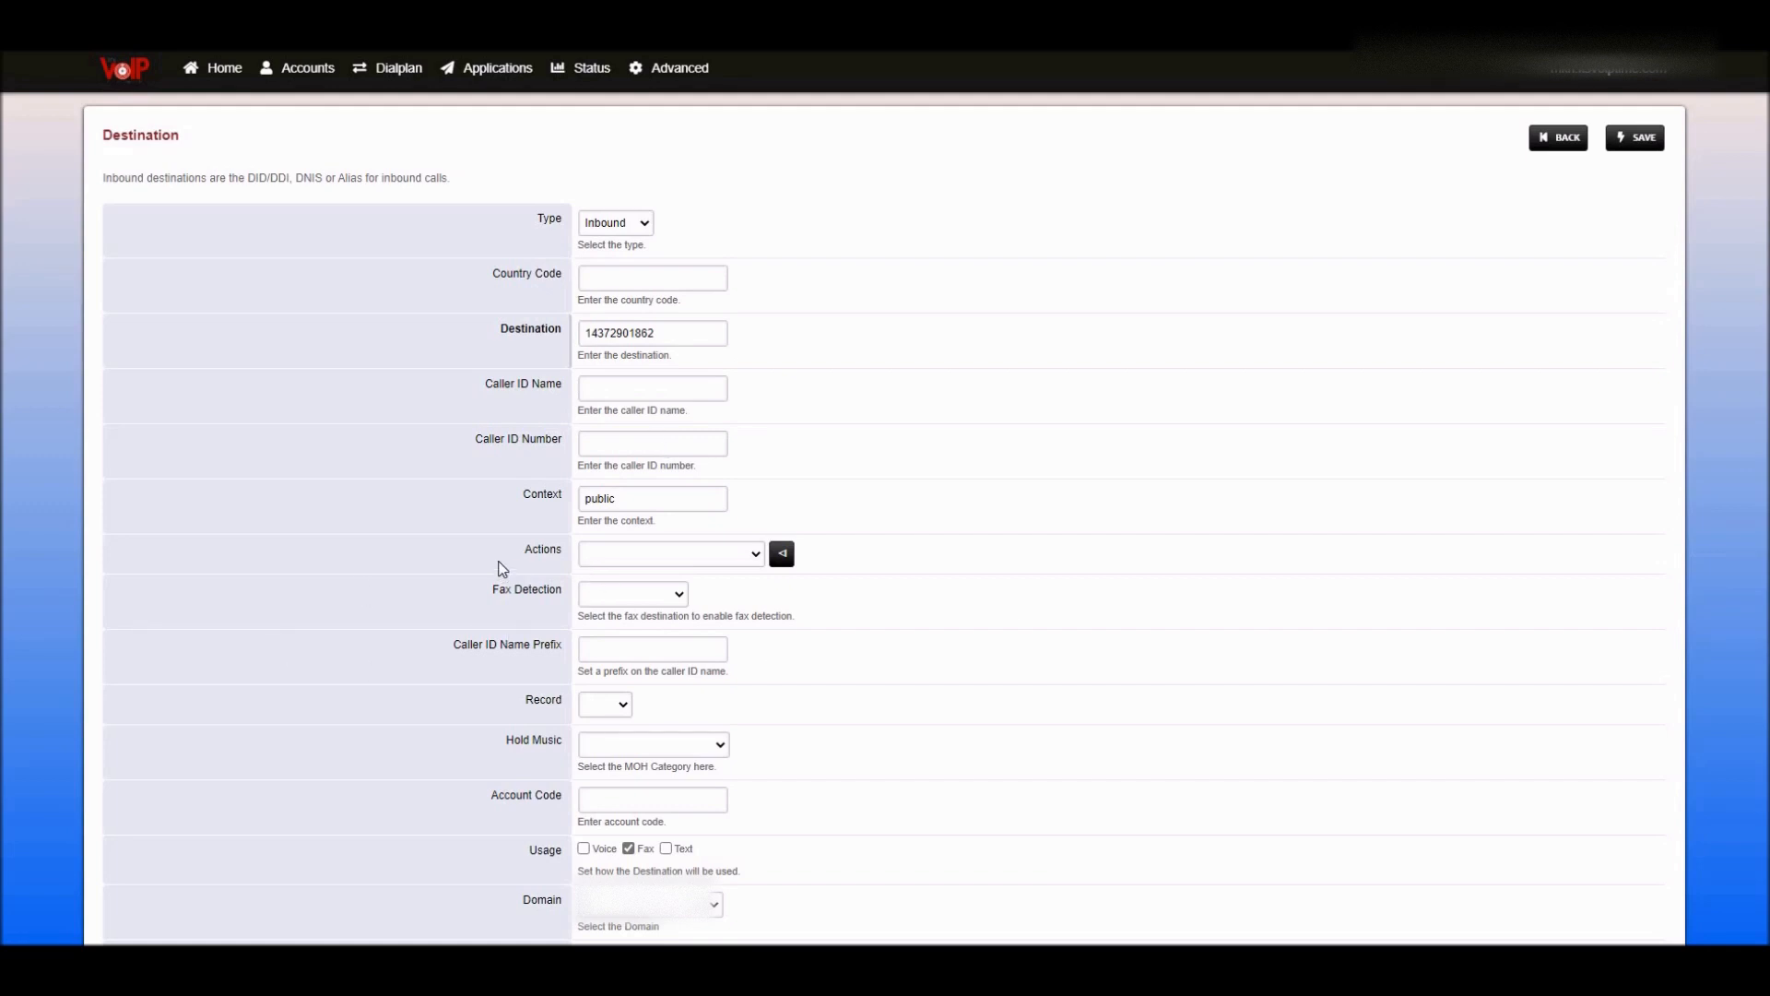
pyautogui.moveTo(512, 556); pyautogui.dragTo(564, 553)
pyautogui.click(540, 557)
# - Set both the action and Fax Detection to 7000 Fax-Server, then save the destination
pyautogui.click(756, 553)
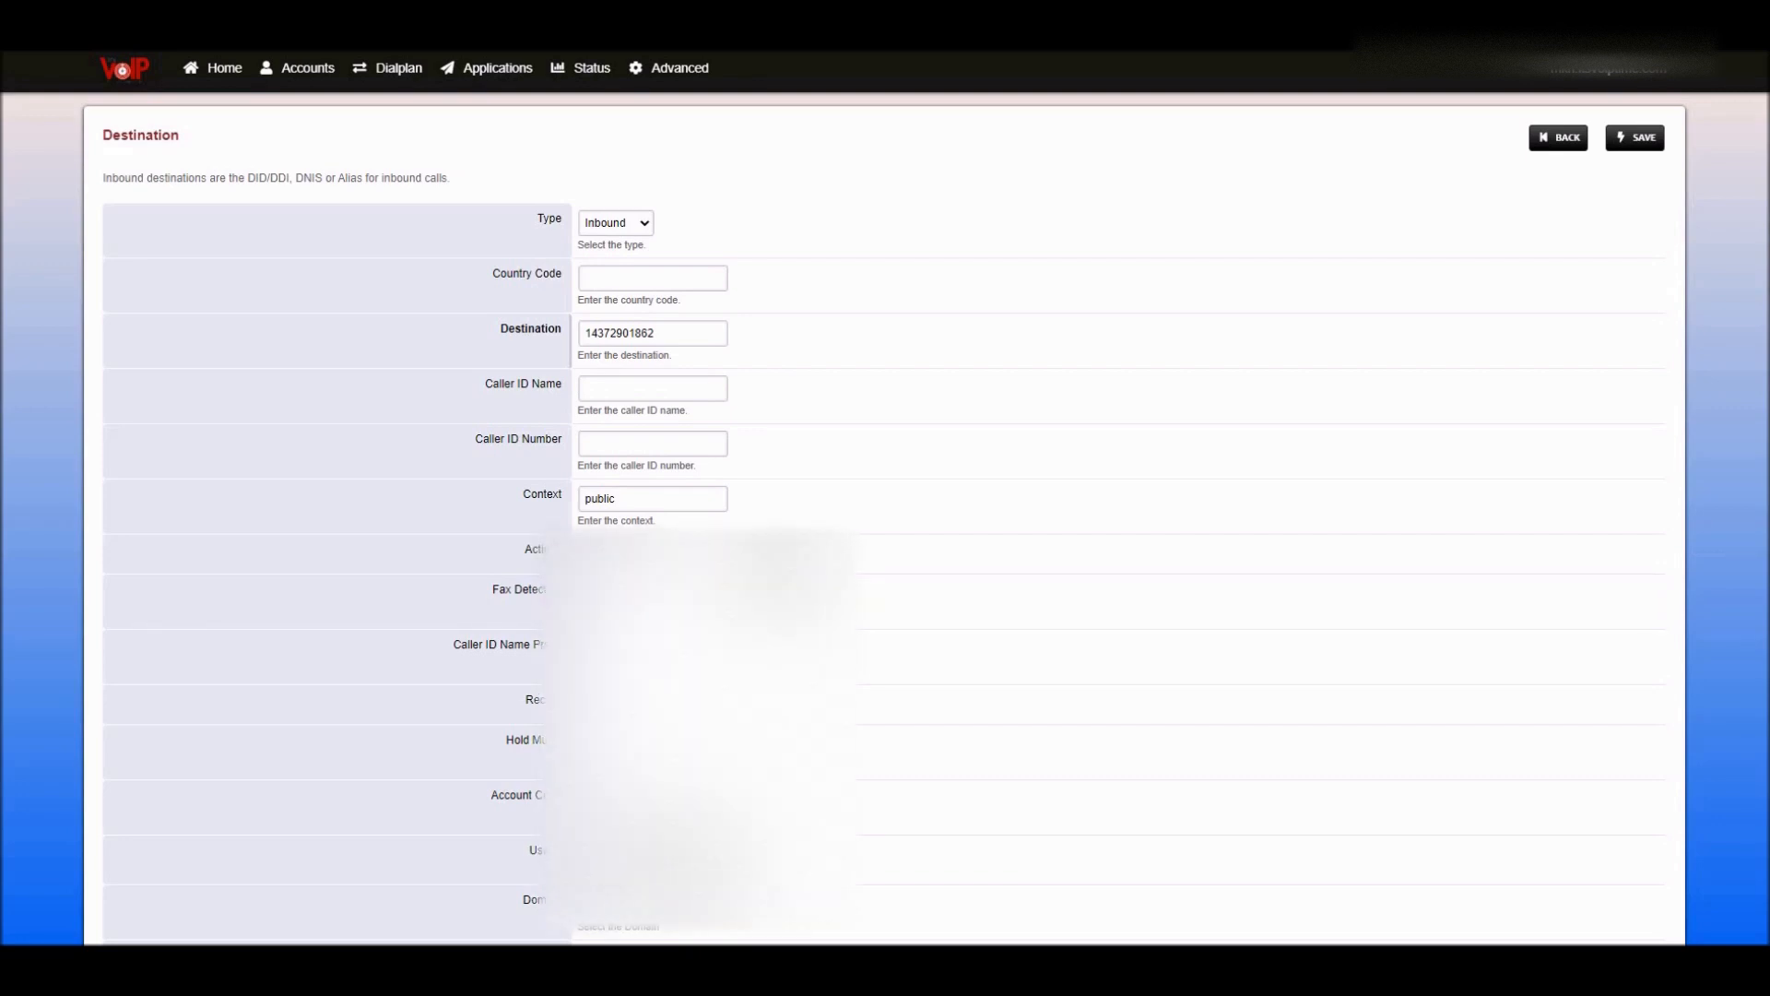
pyautogui.click(619, 579)
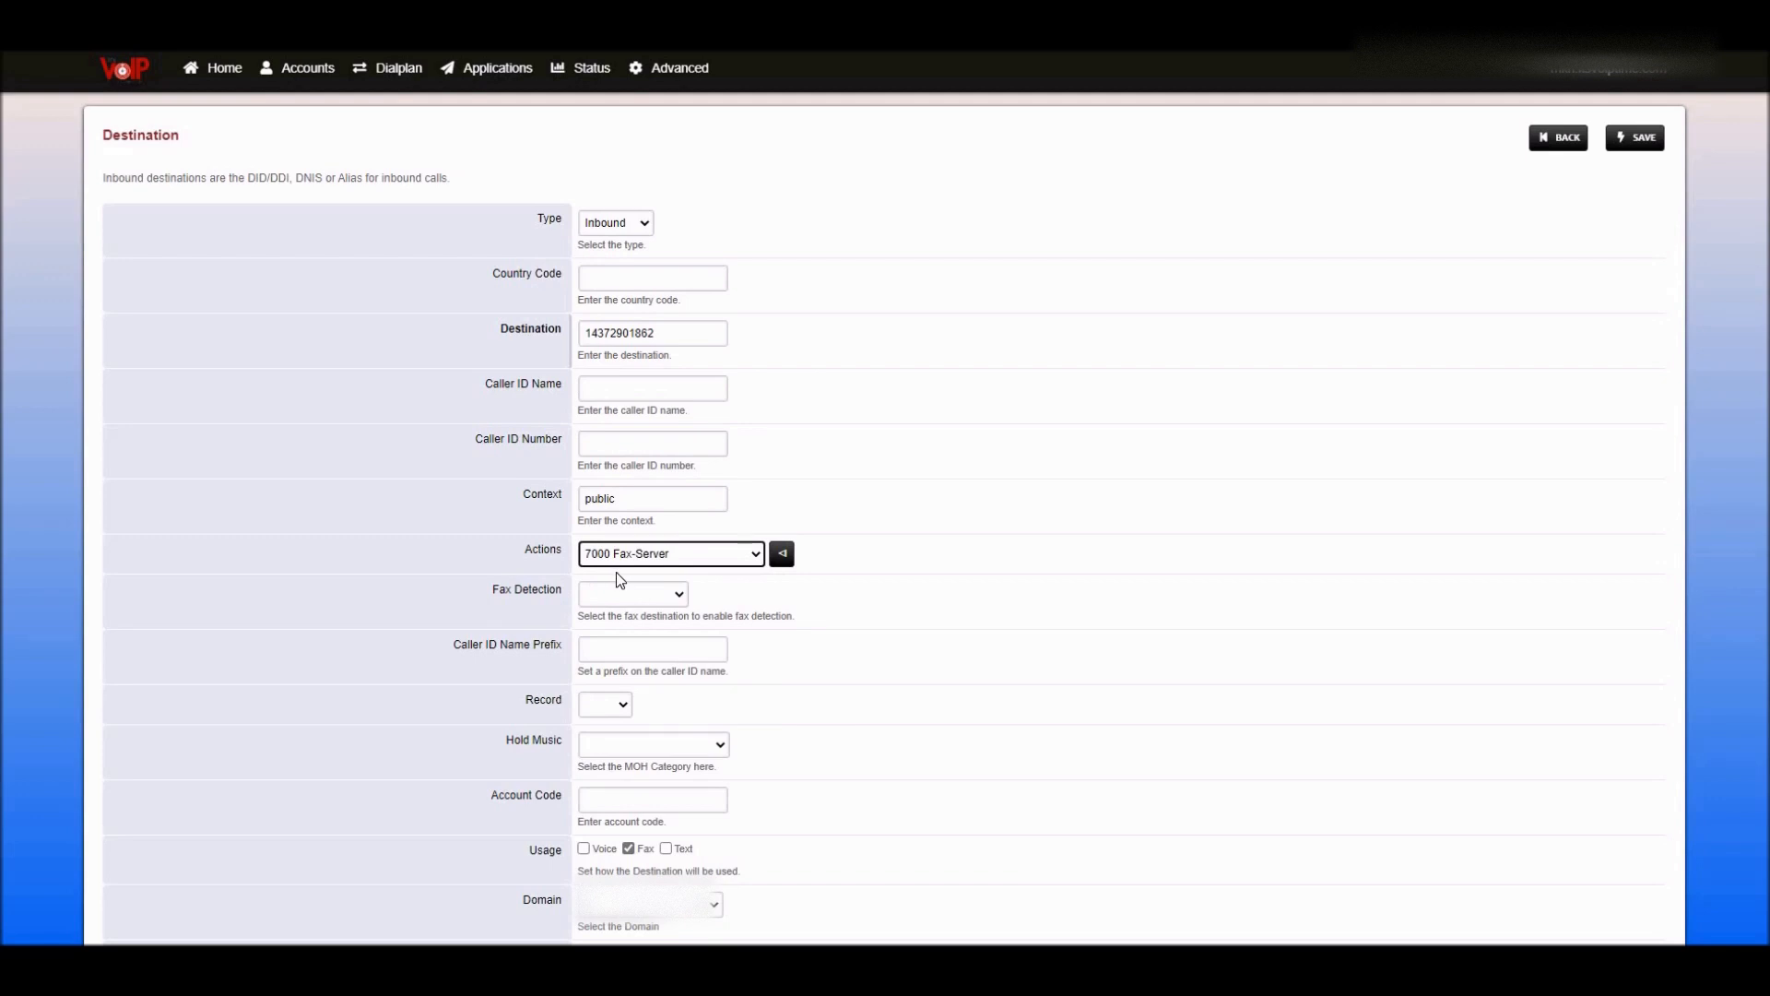
pyautogui.click(493, 603)
pyautogui.click(615, 597)
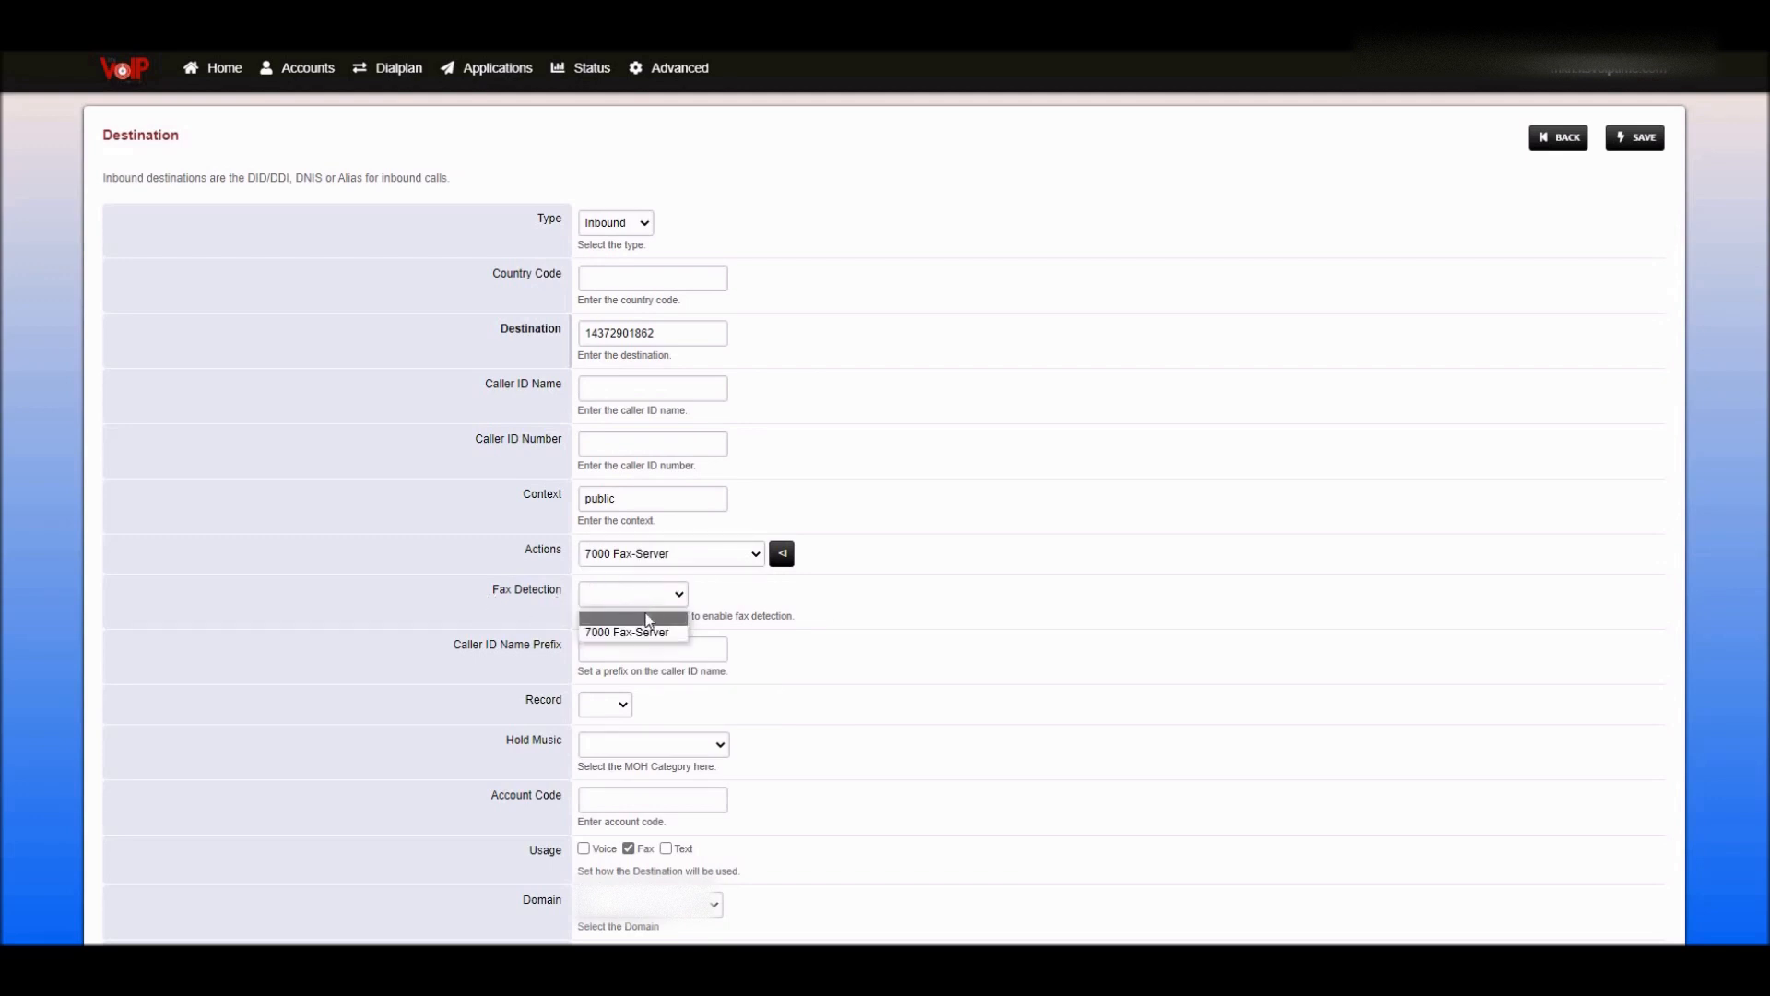
pyautogui.click(640, 634)
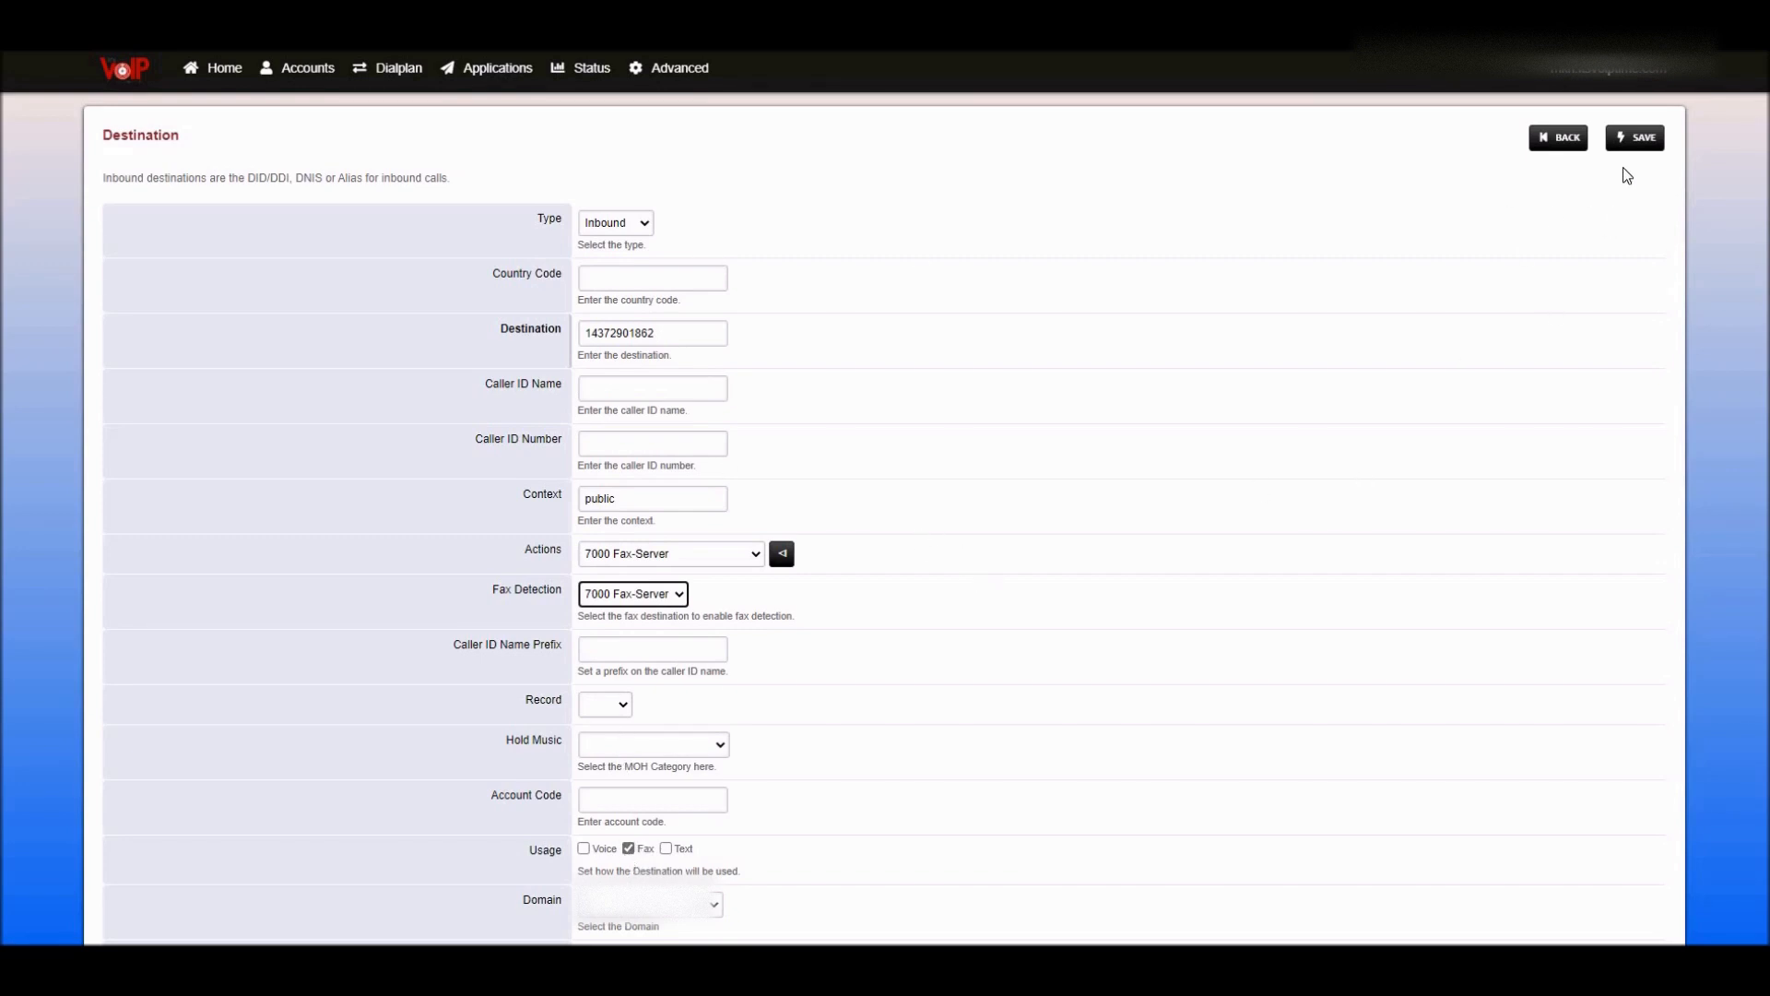
pyautogui.click(1634, 140)
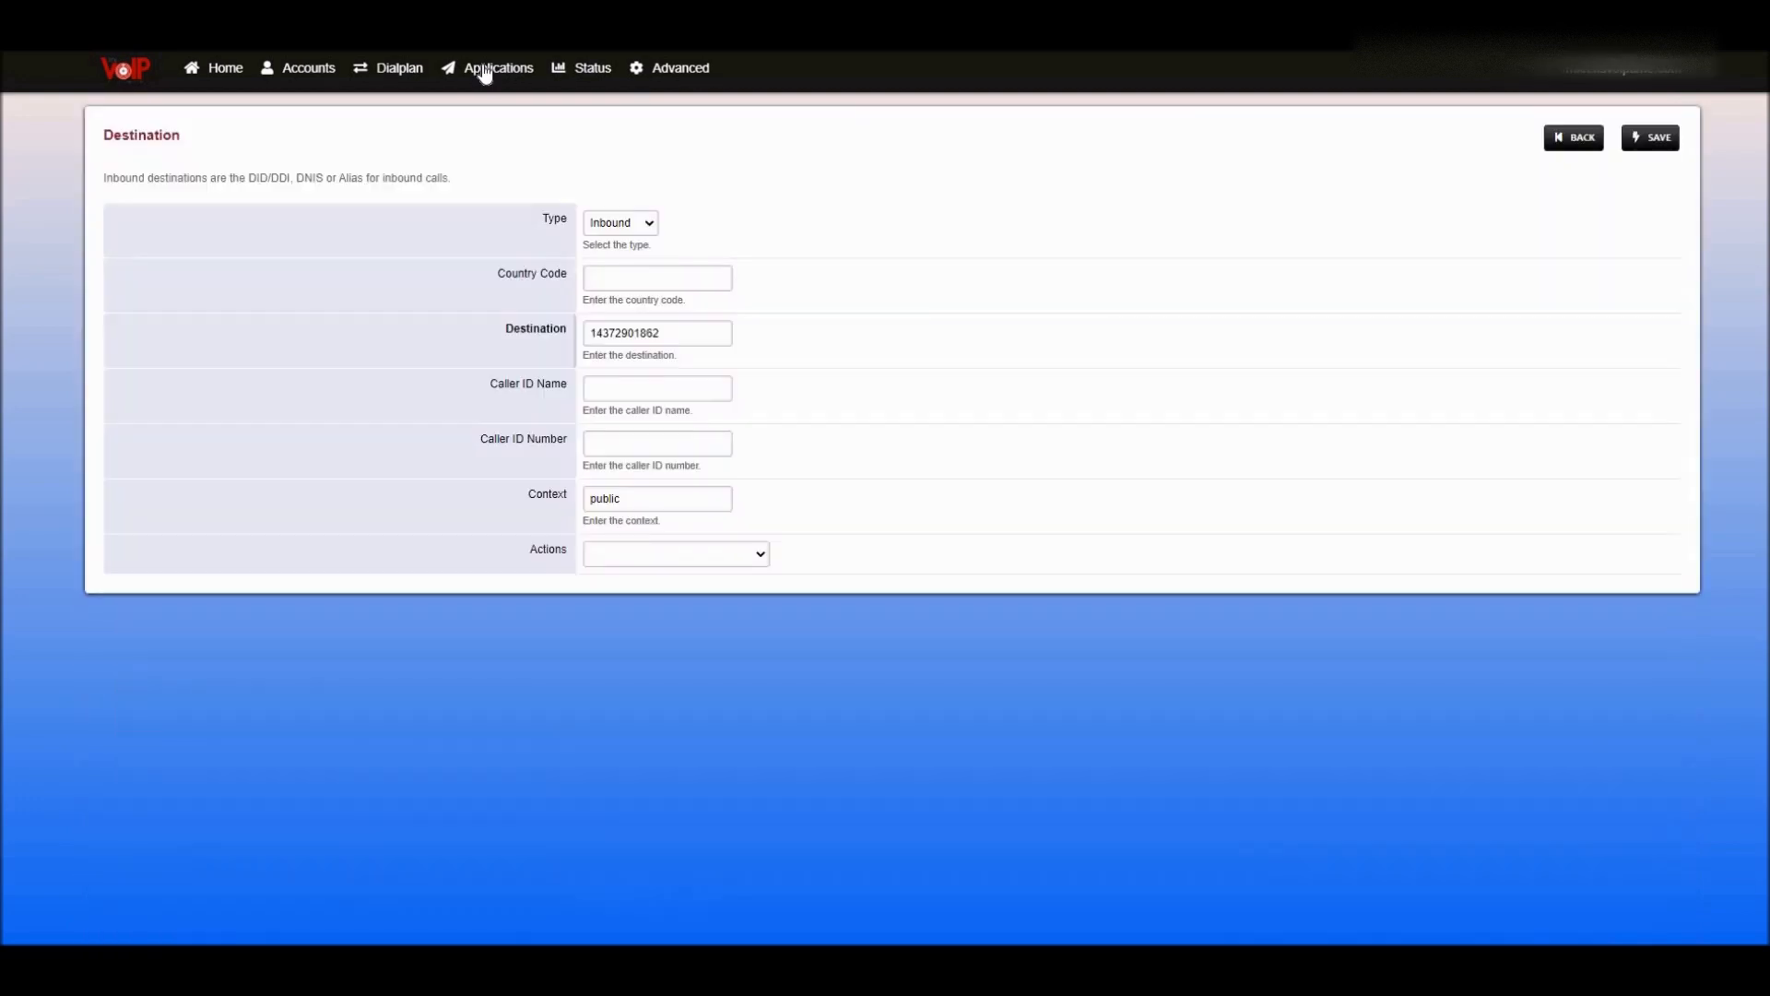
# - Confirm the Fax Servers list shows Fax-Server on extension 7000, then go to Default Settings
pyautogui.moveTo(483, 67)
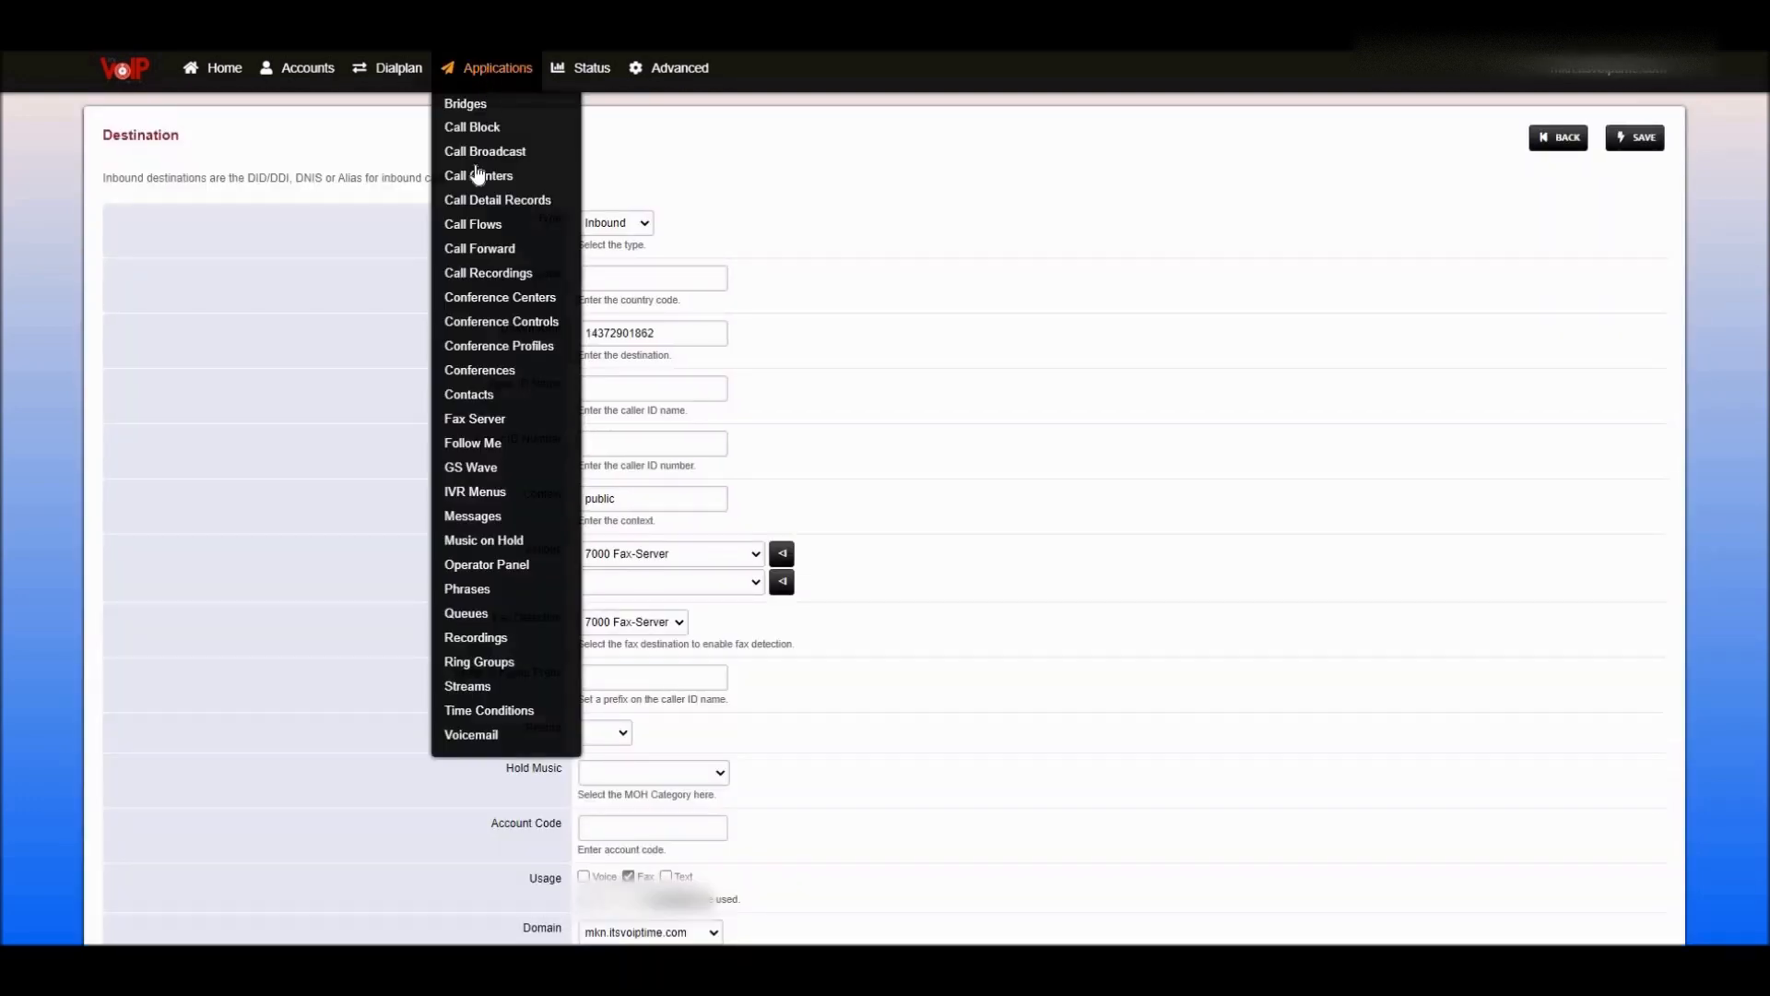
pyautogui.click(475, 419)
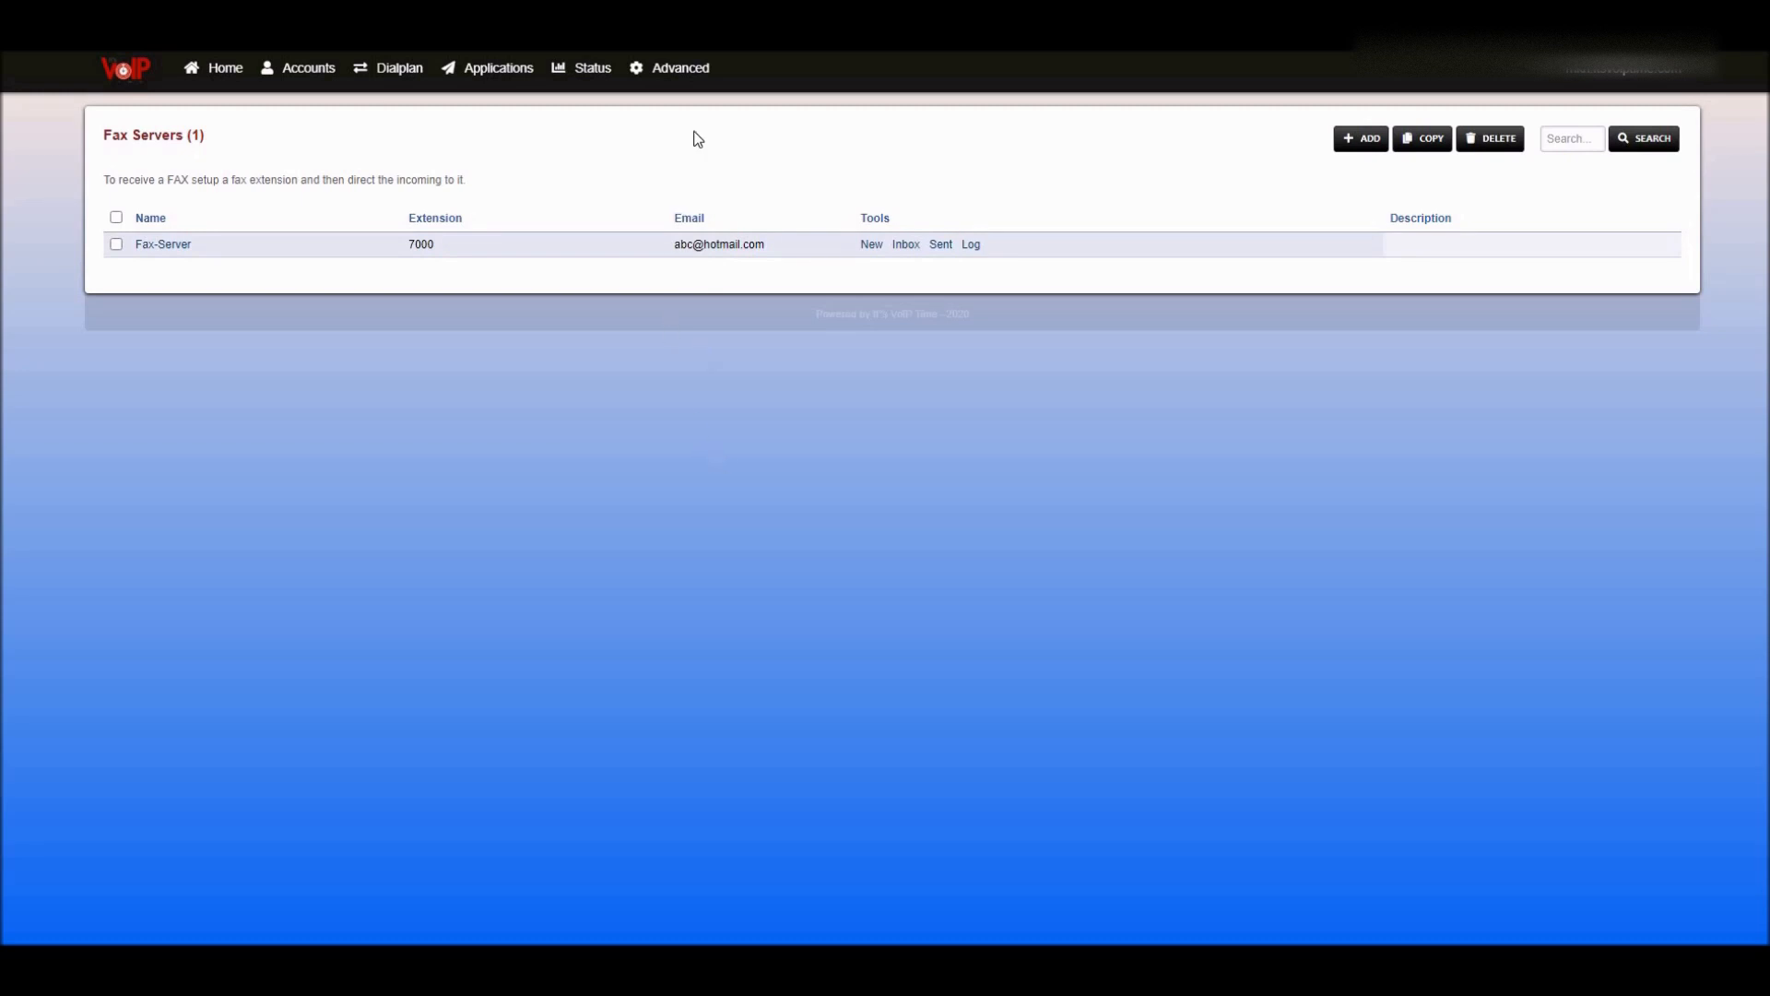
pyautogui.click(696, 70)
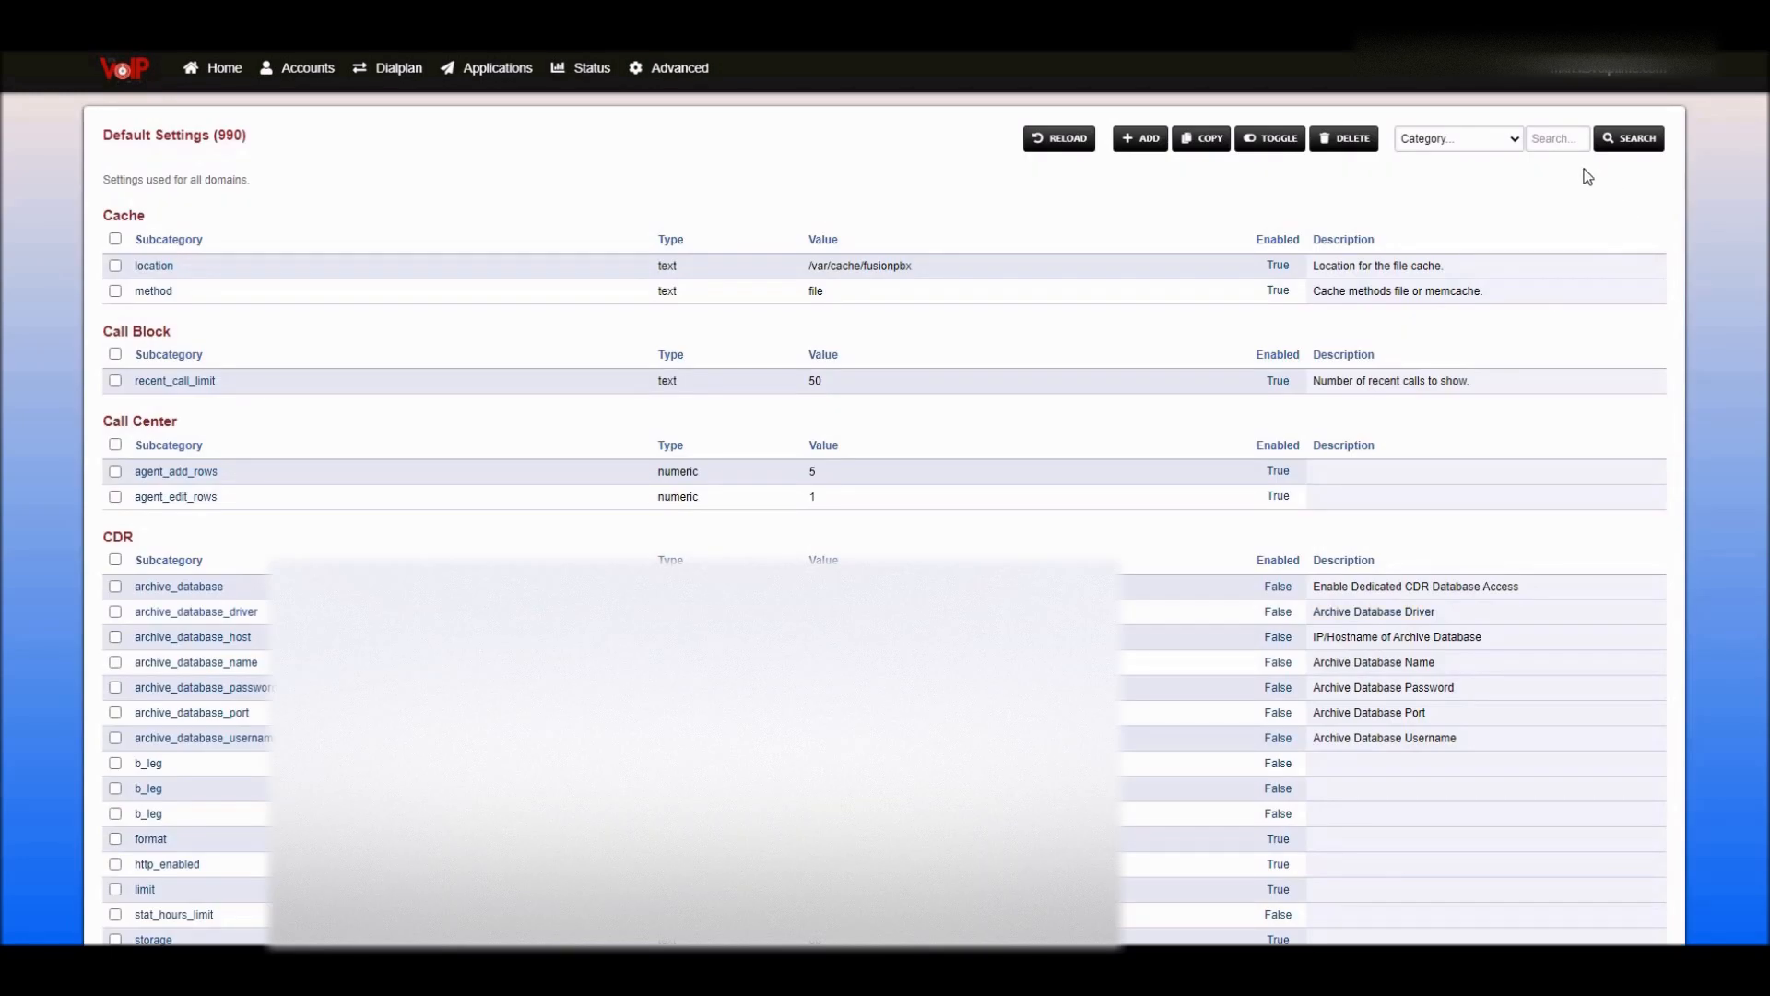
# - Search Default Settings for smtp and select all eleven Email entries for copying
pyautogui.click(1560, 139)
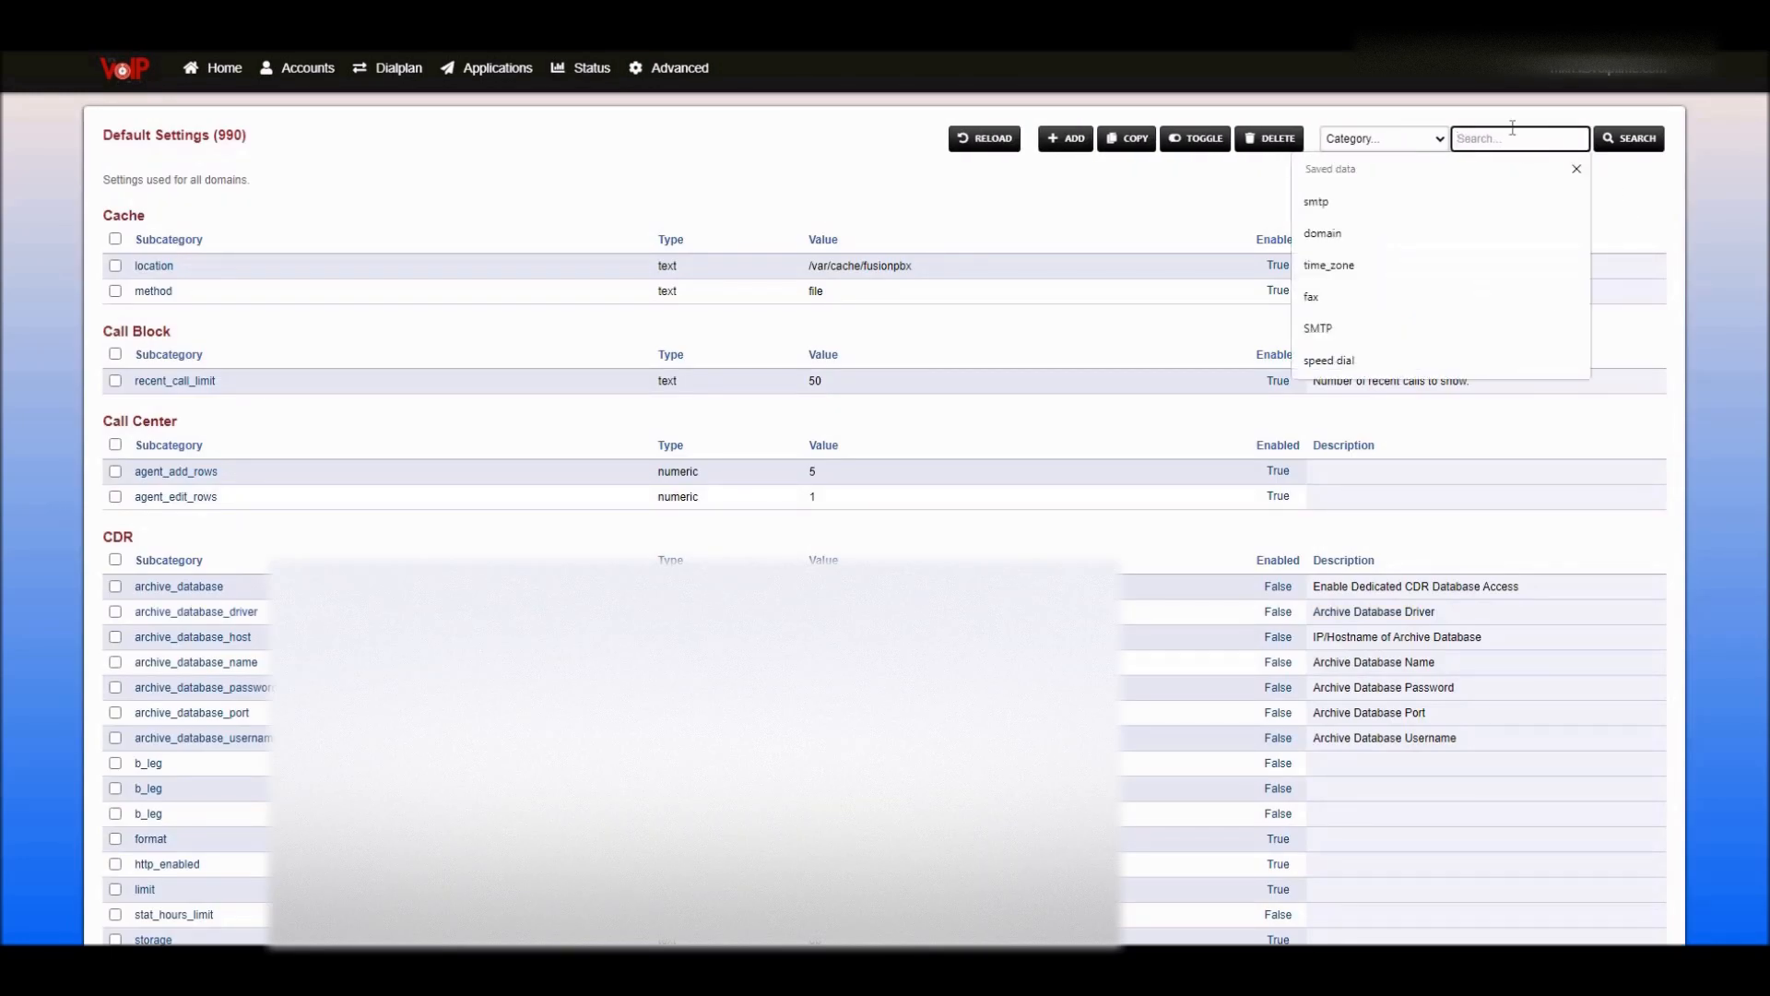
pyautogui.click(1454, 210)
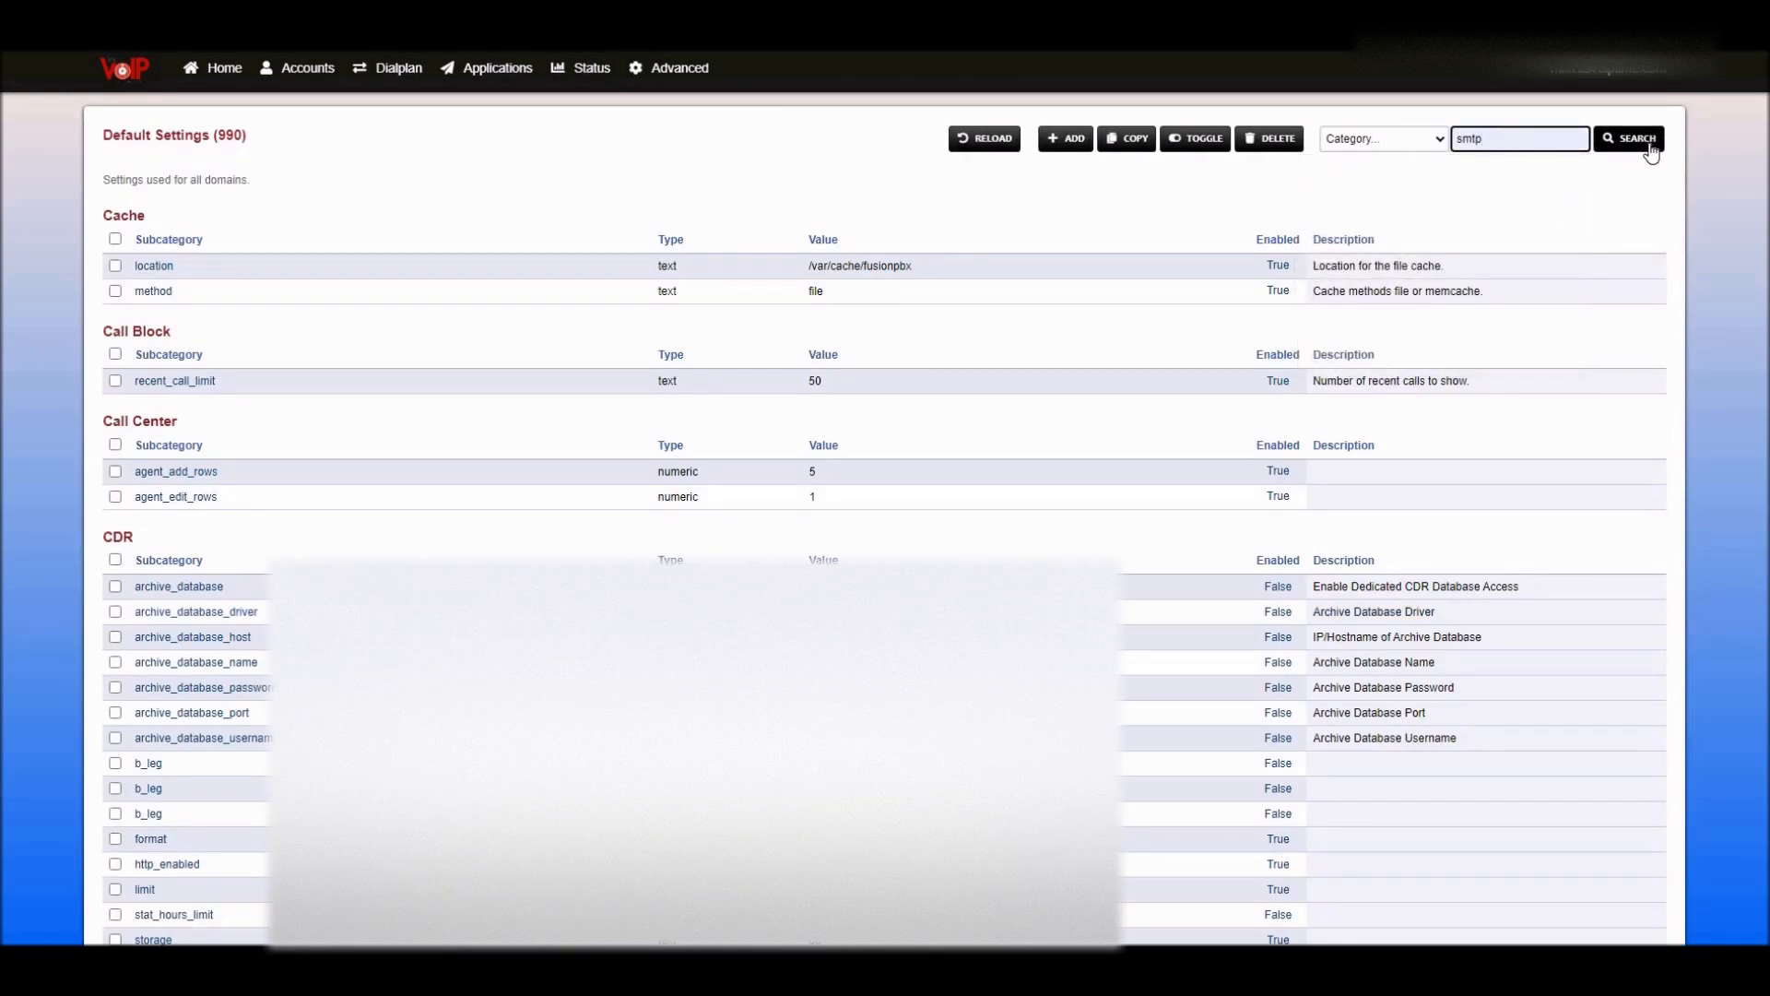
pyautogui.click(1626, 140)
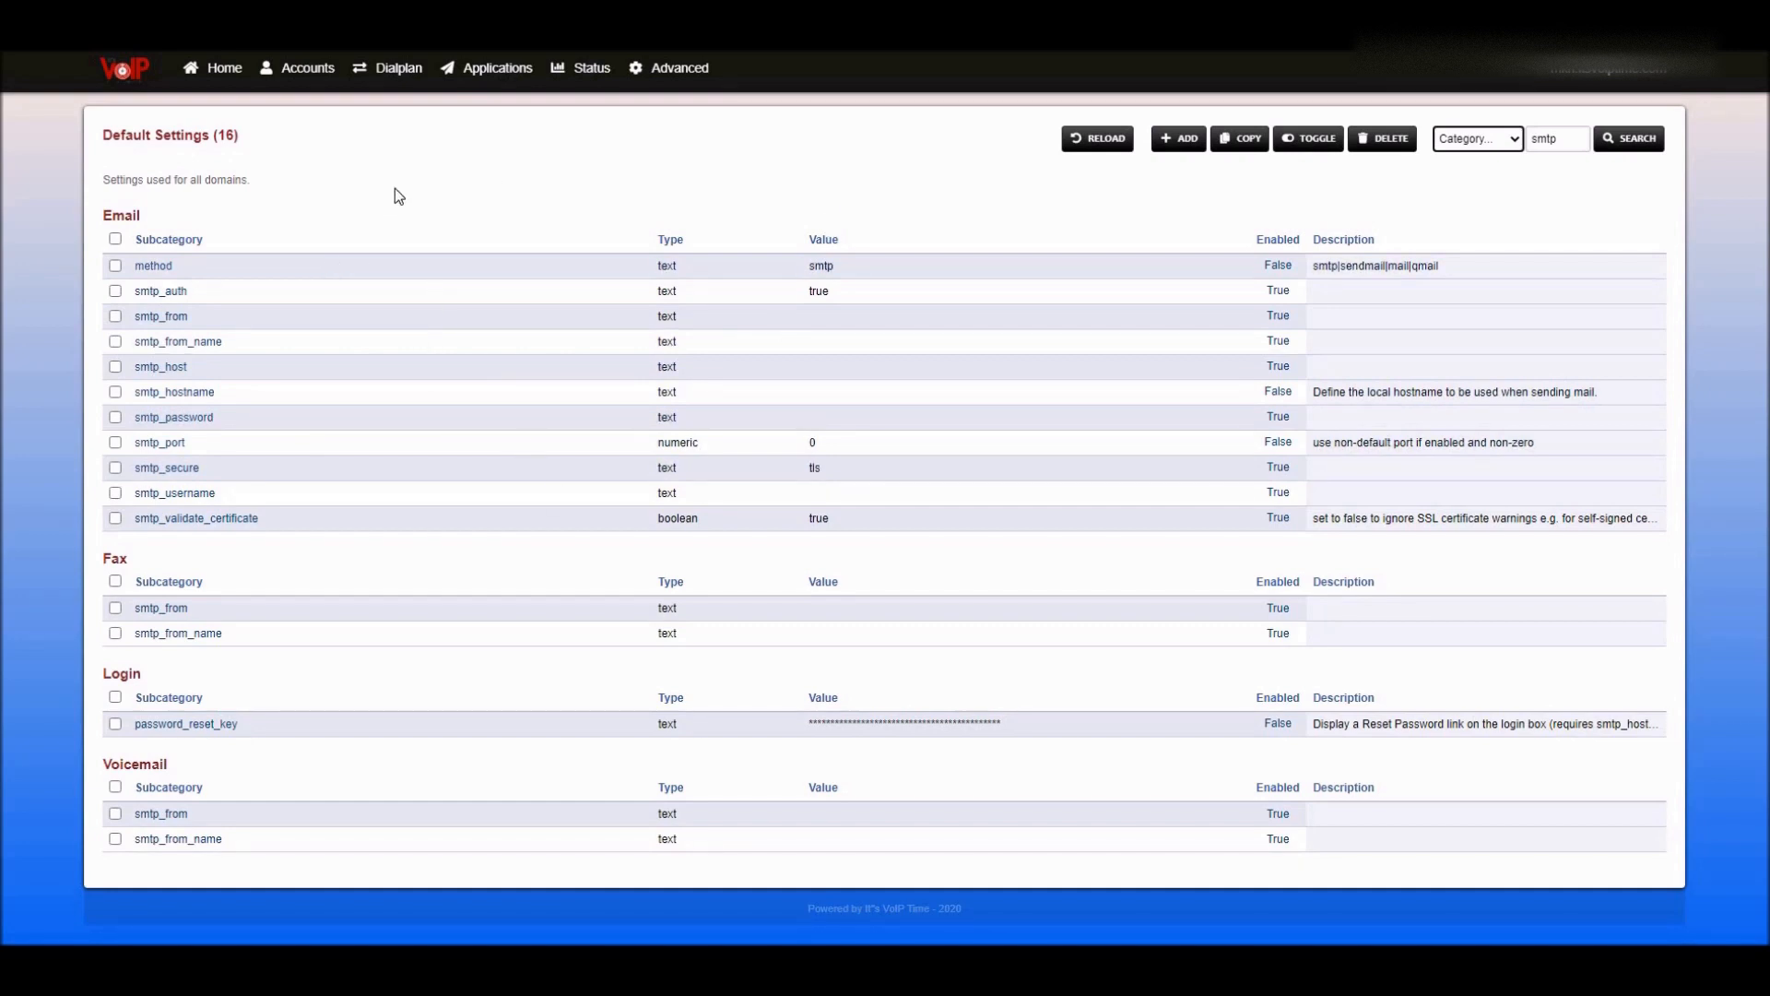
pyautogui.click(115, 240)
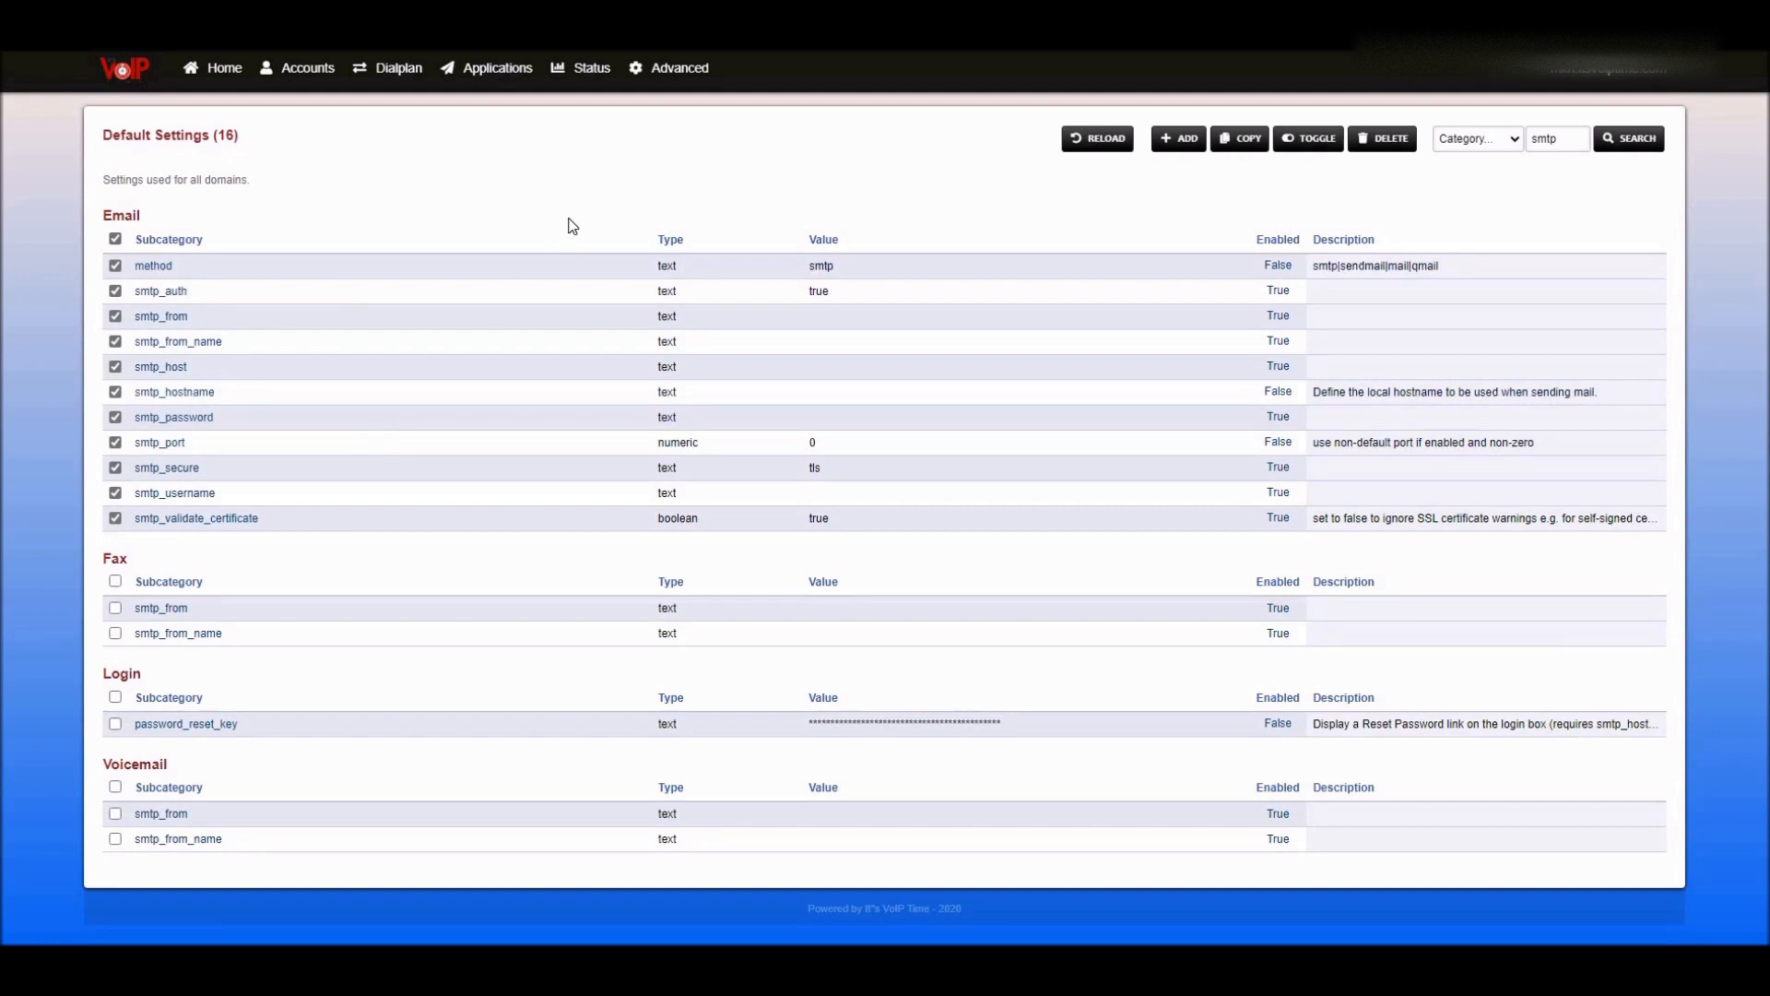
pyautogui.click(1246, 140)
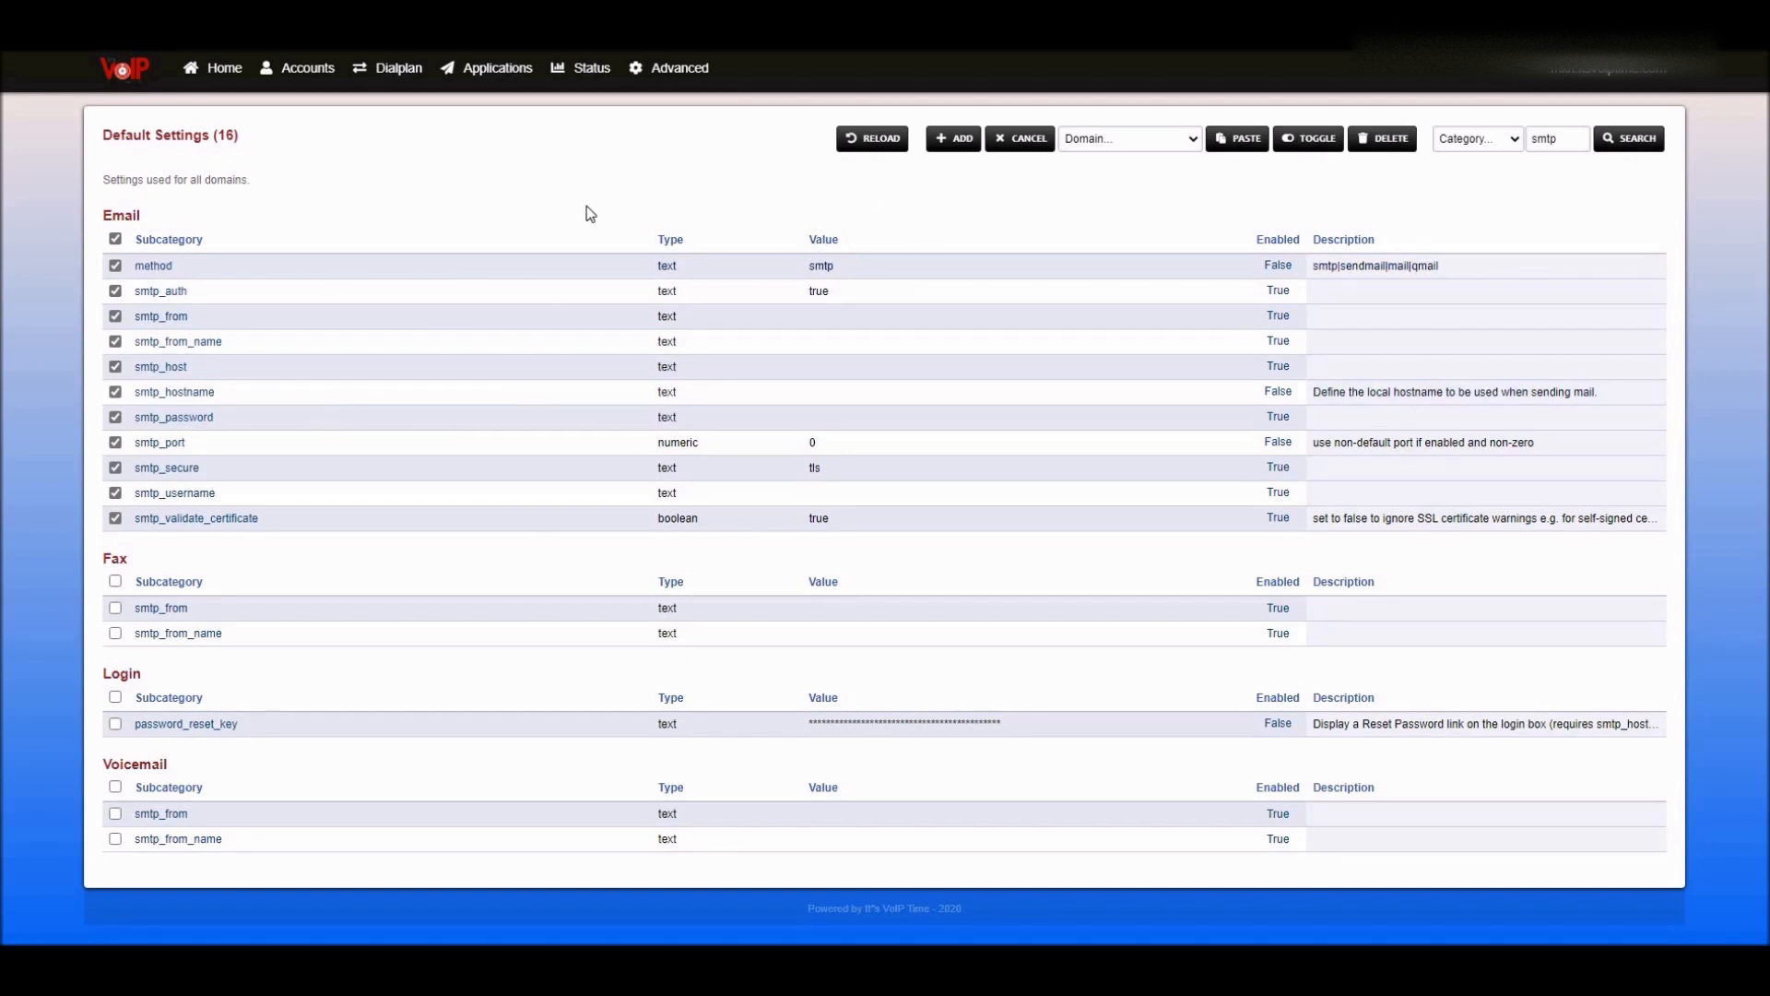
# - Deselect all eleven Email smtp settings in Default Settings
pyautogui.click(686, 69)
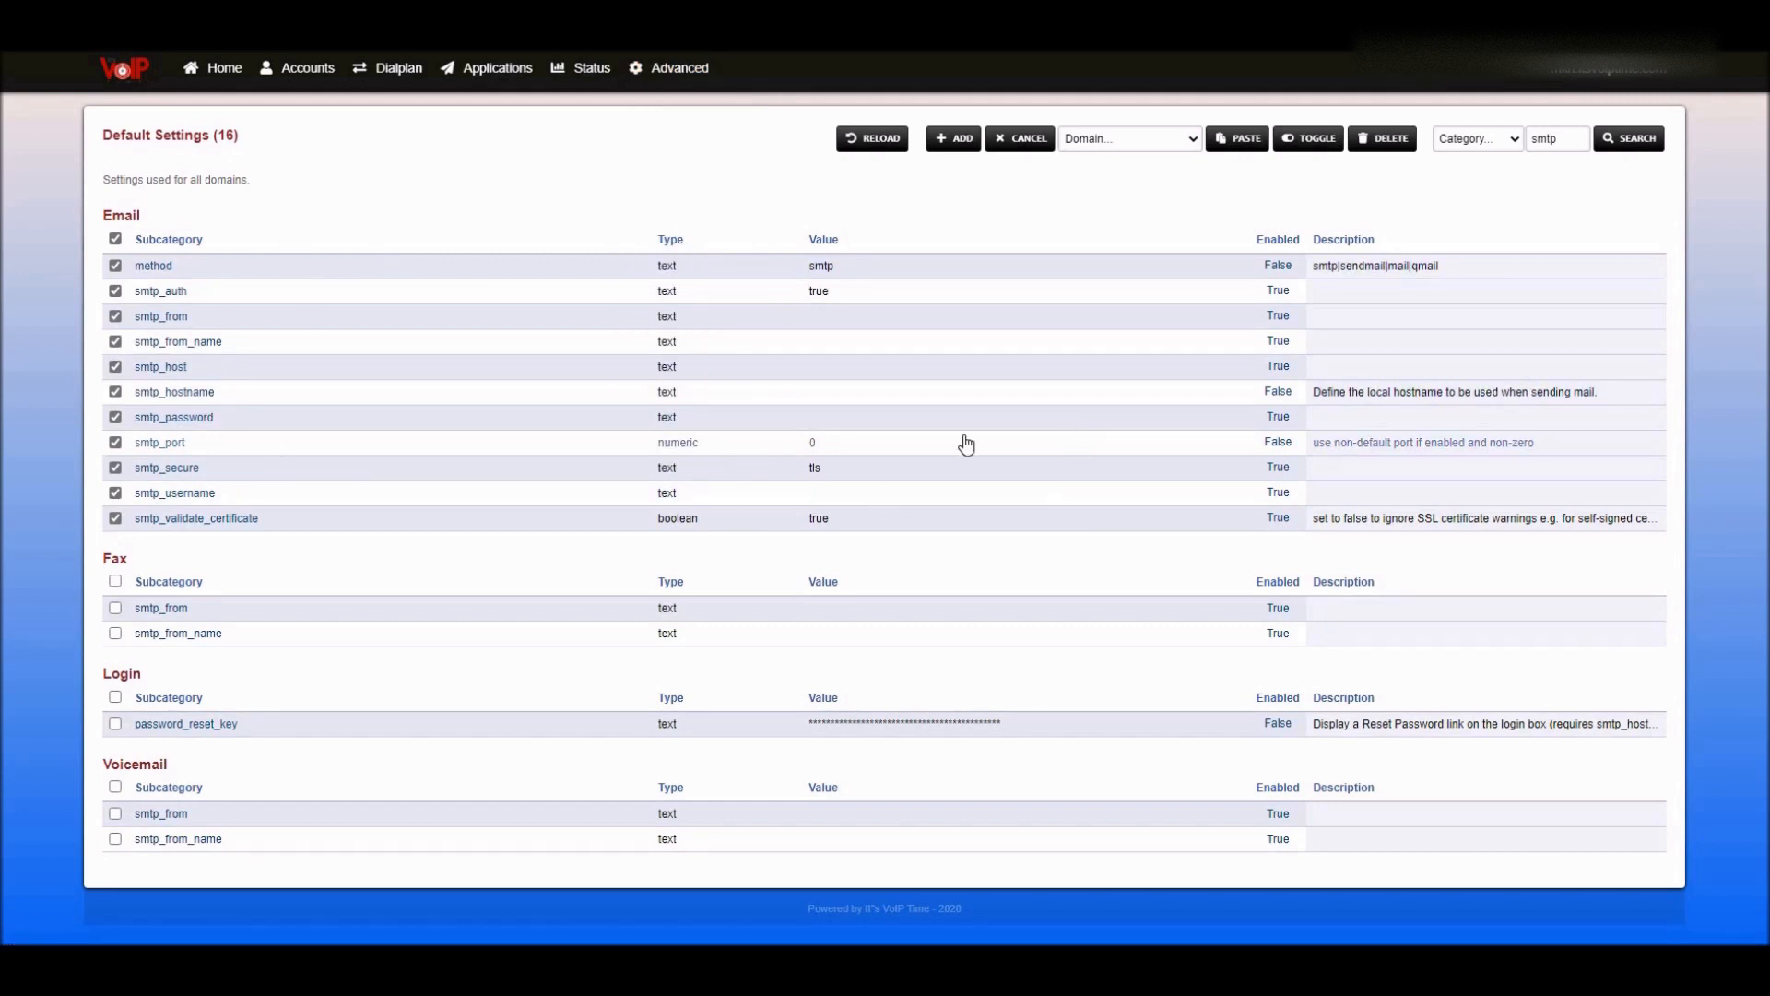
pyautogui.click(114, 241)
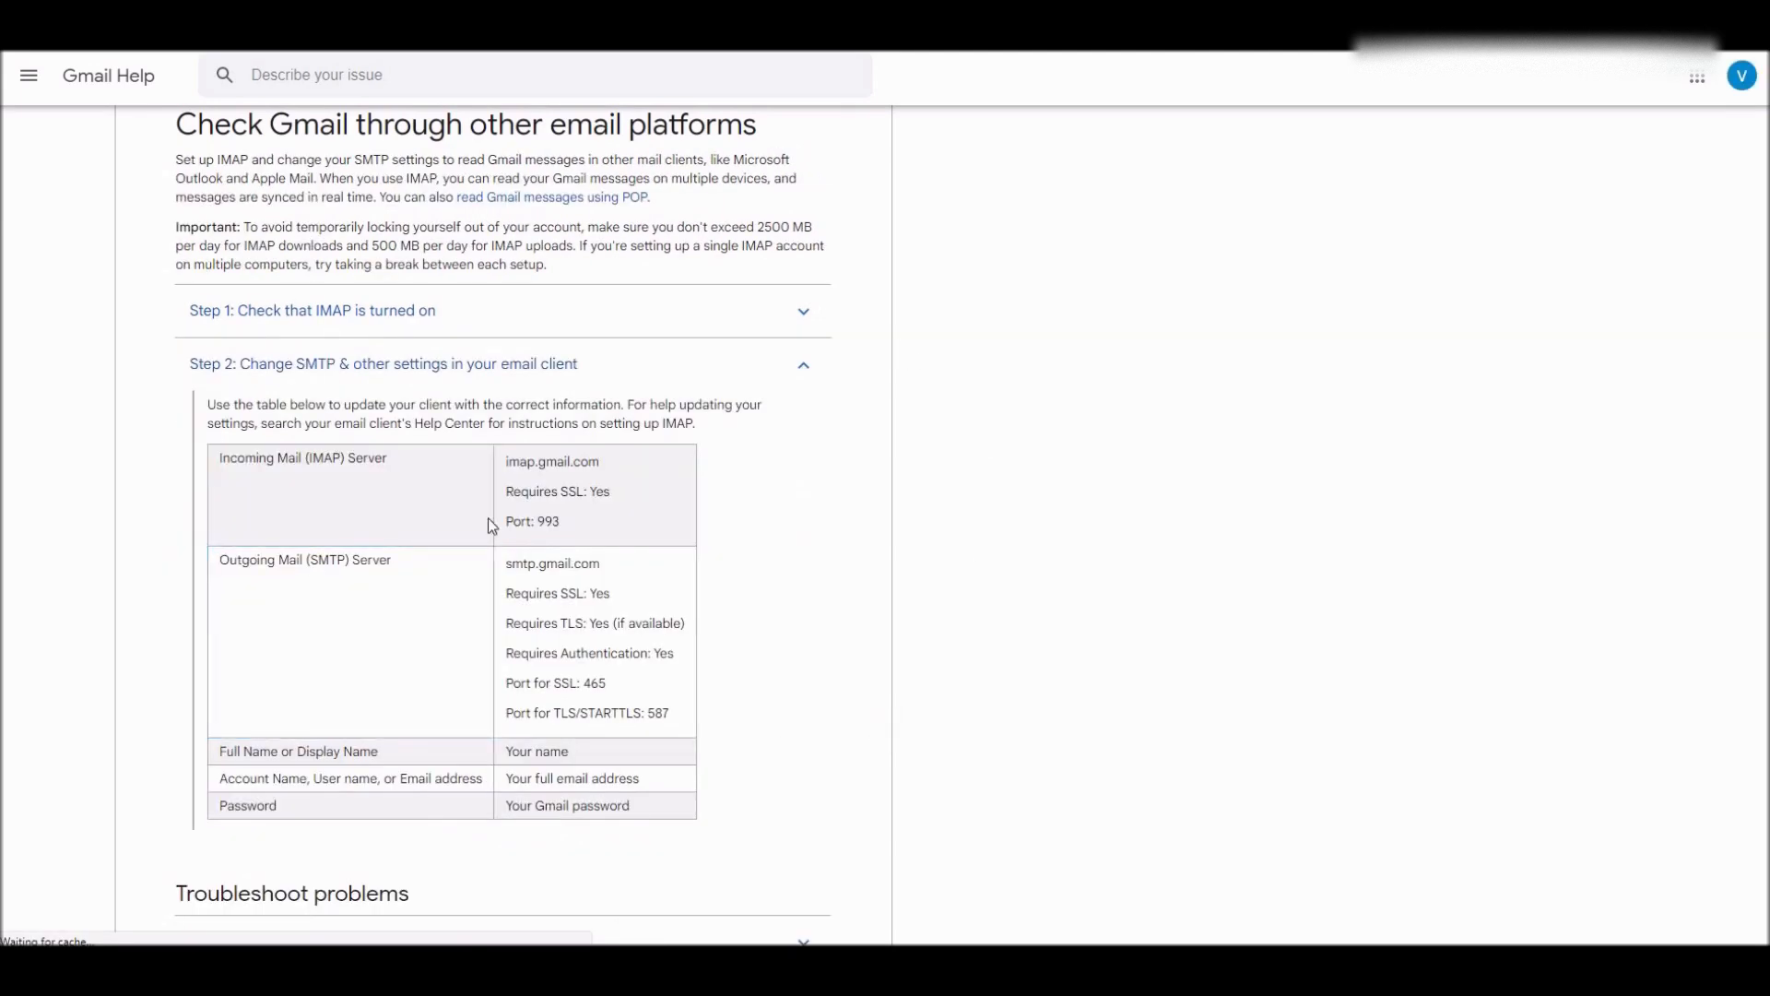
# - Highlight and read Gmail's Step 2 outgoing SMTP instructions
pyautogui.tripleClick(828, 435)
pyautogui.click(902, 584)
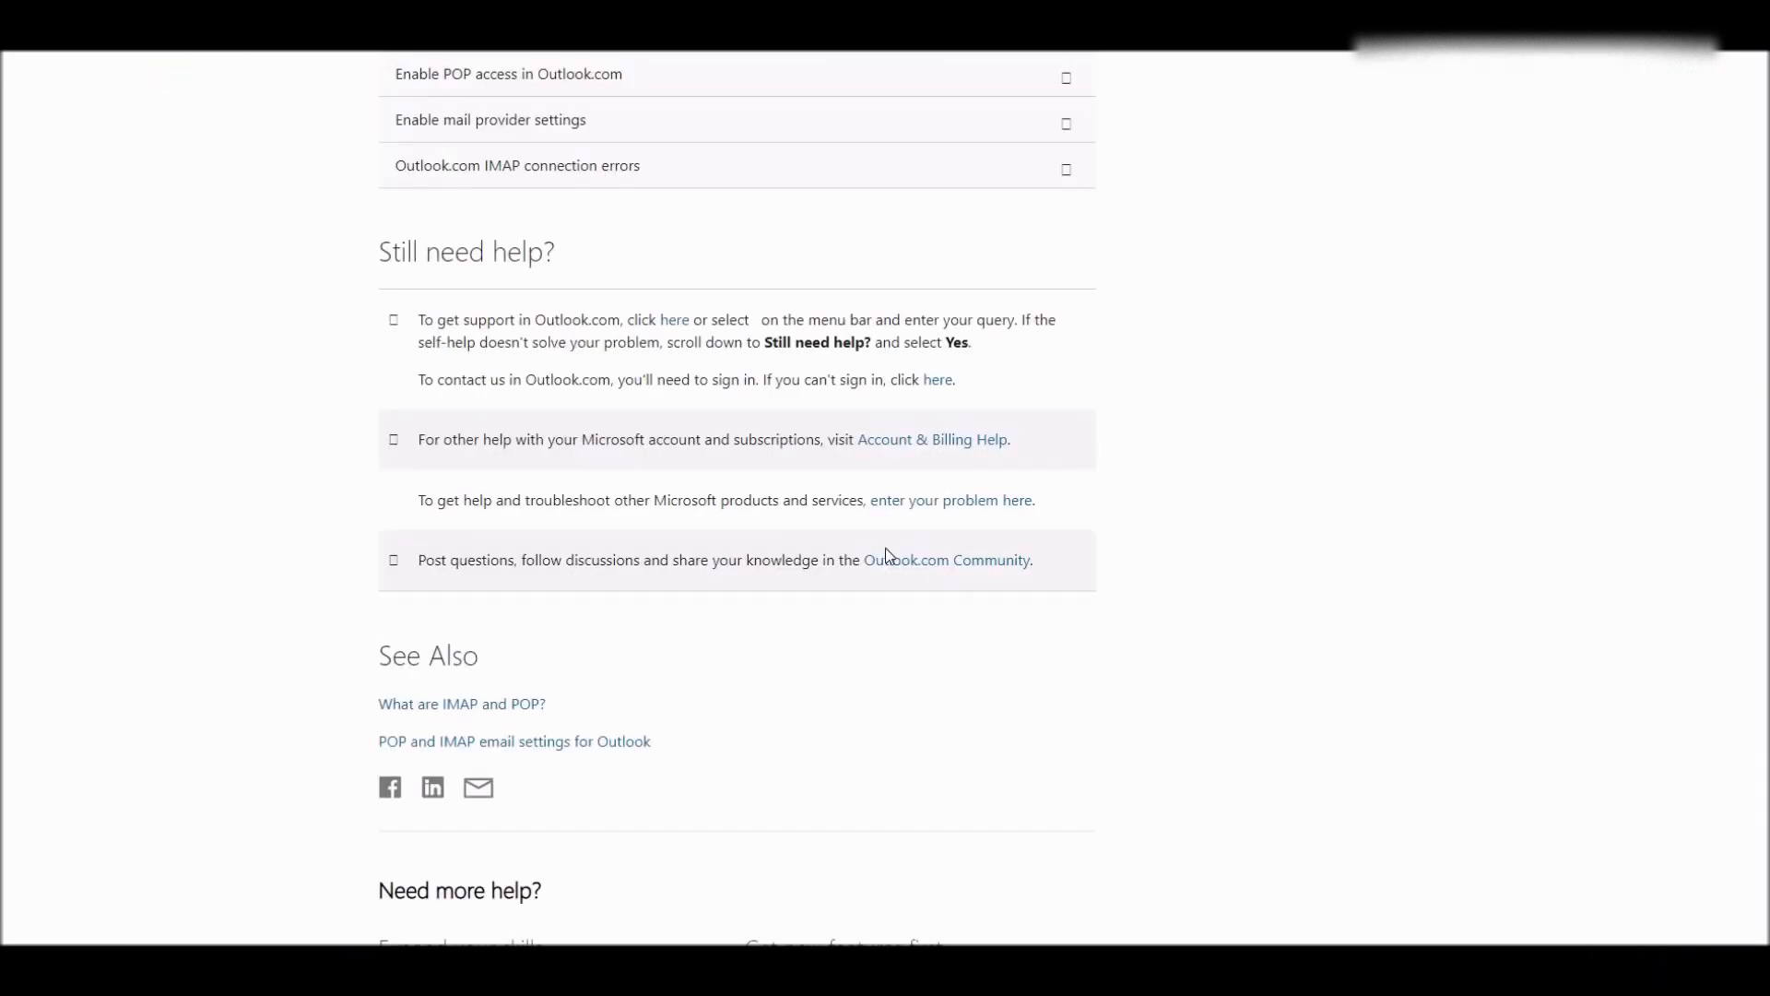
# - Expand Outlook.com's 'POP, IMAP, and SMTP settings' section and scroll through its server details
pyautogui.scroll(6, 873, 650)
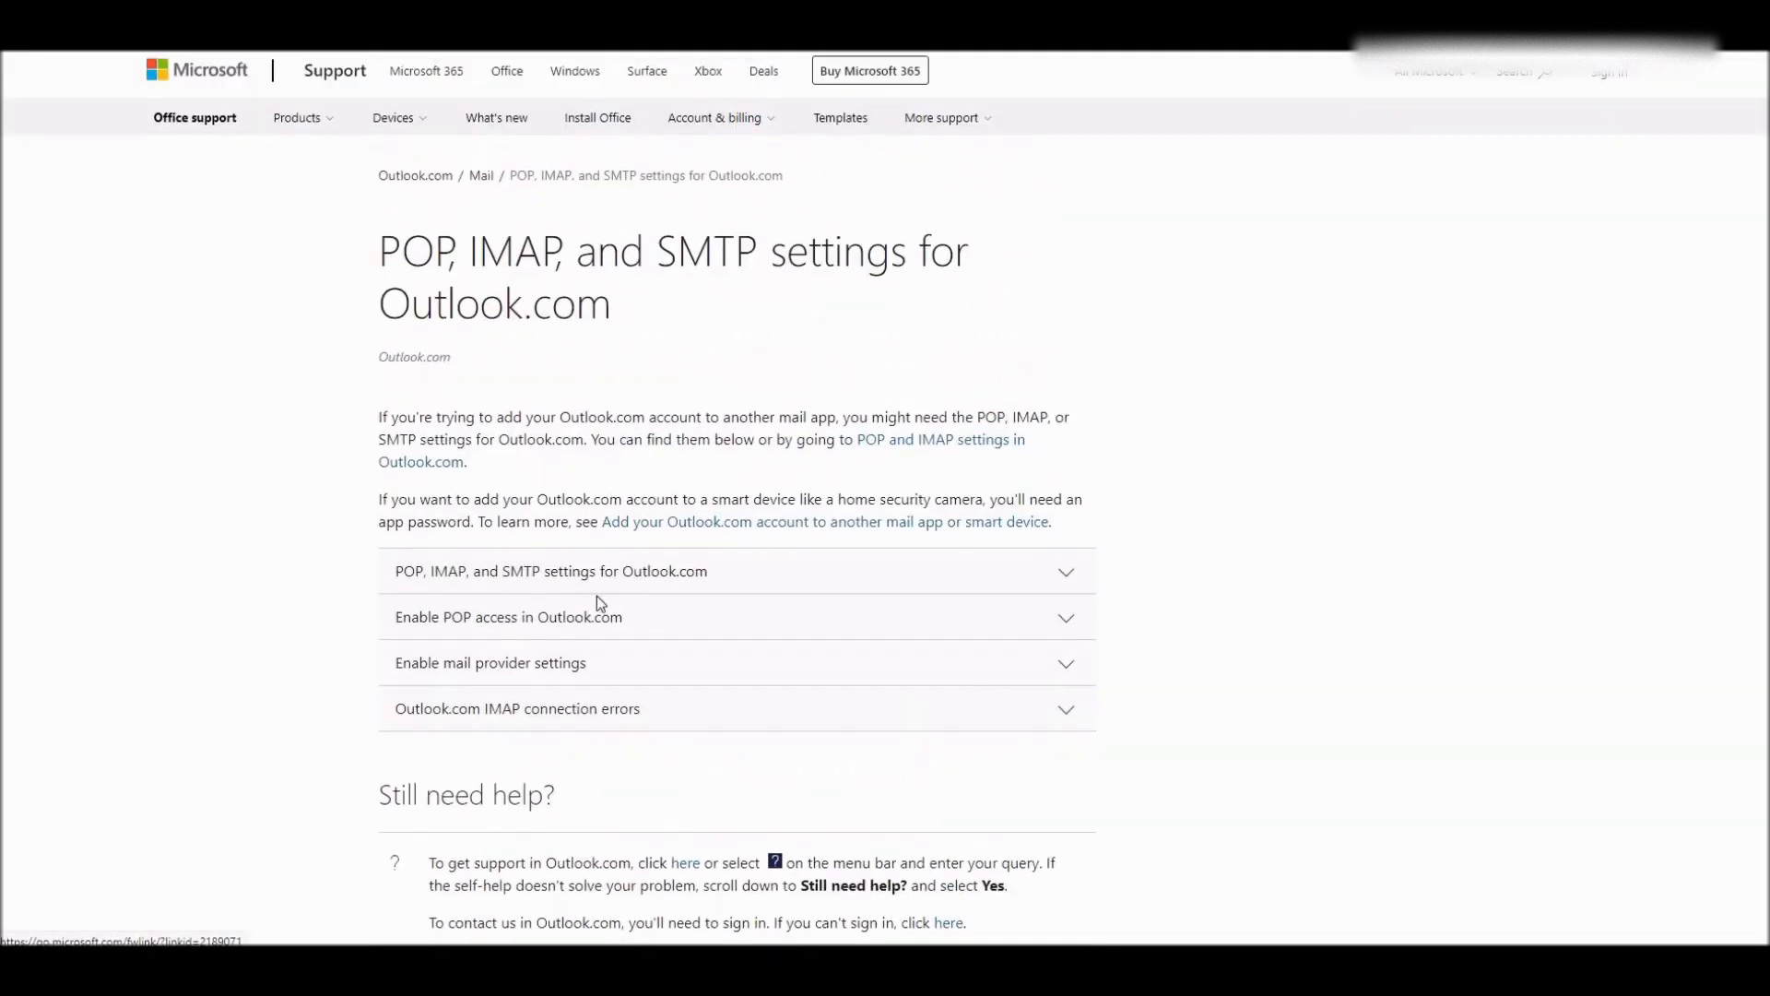
pyautogui.click(703, 743)
pyautogui.scroll(-3, 1282, 687)
pyautogui.scroll(-2, 1281, 683)
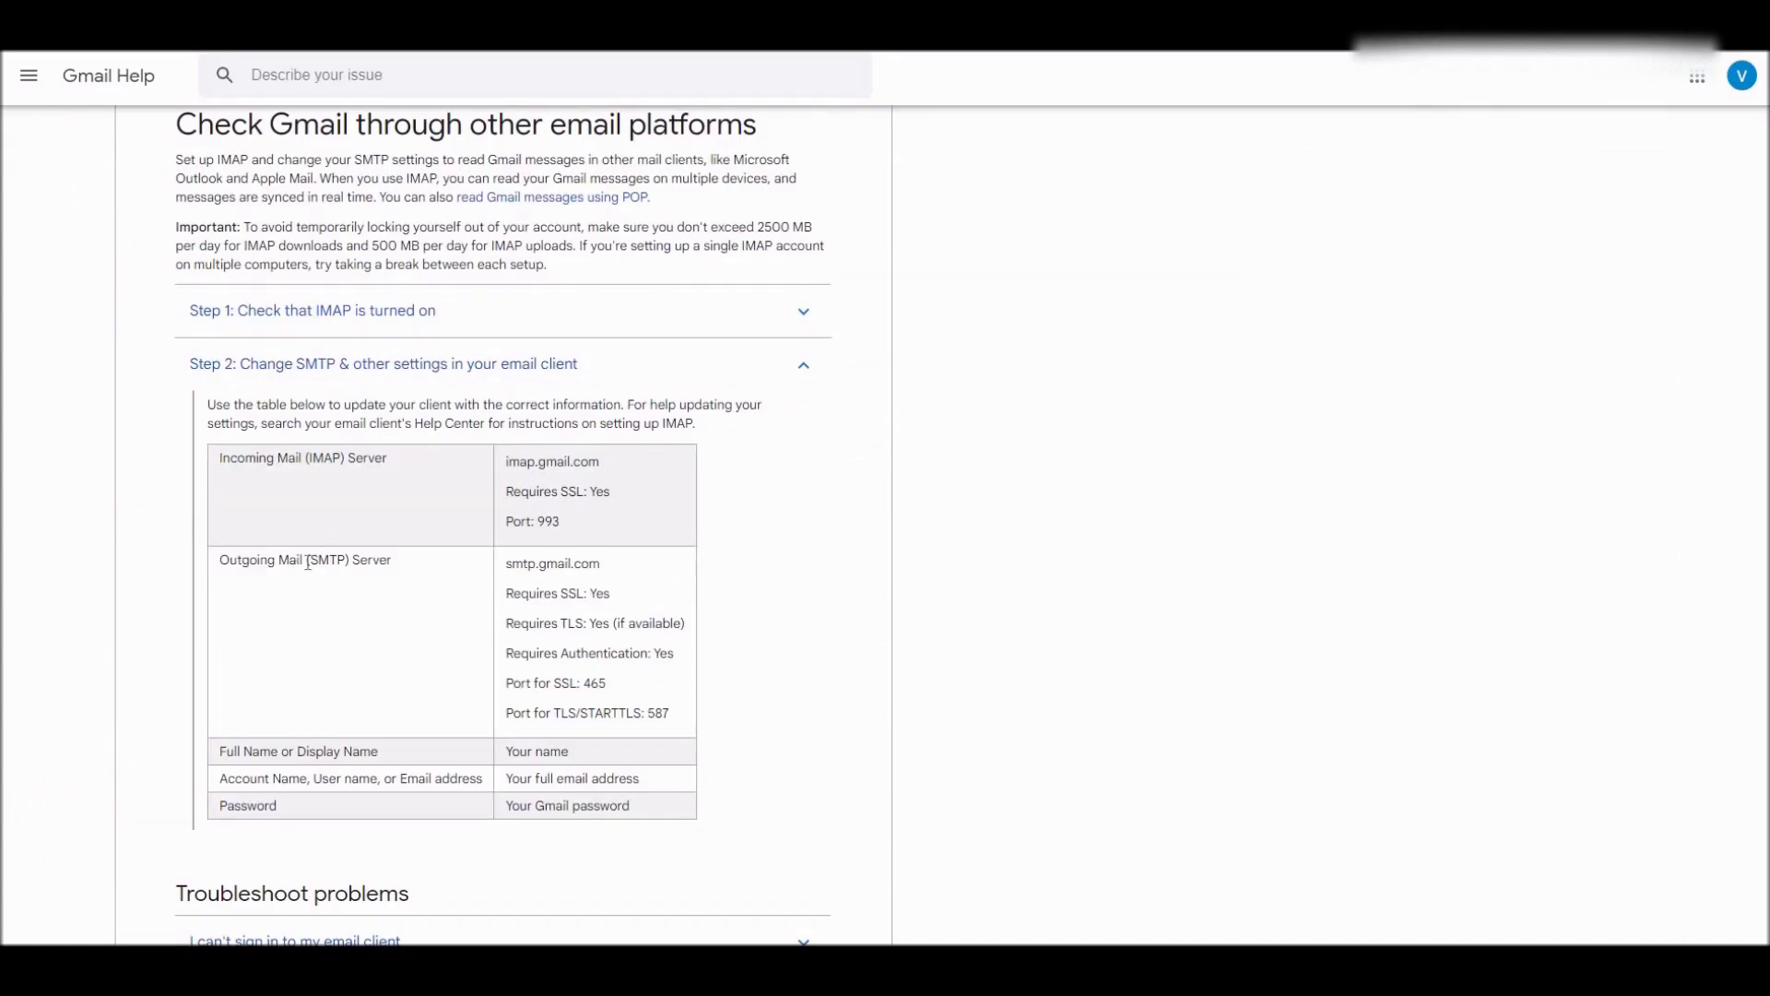
# - Highlight Gmail's outgoing server name smtp.gmail.com in the Gmail Help SMTP row
pyautogui.doubleClick(330, 562)
pyautogui.click(501, 564)
pyautogui.moveTo(509, 563); pyautogui.dragTo(608, 564)
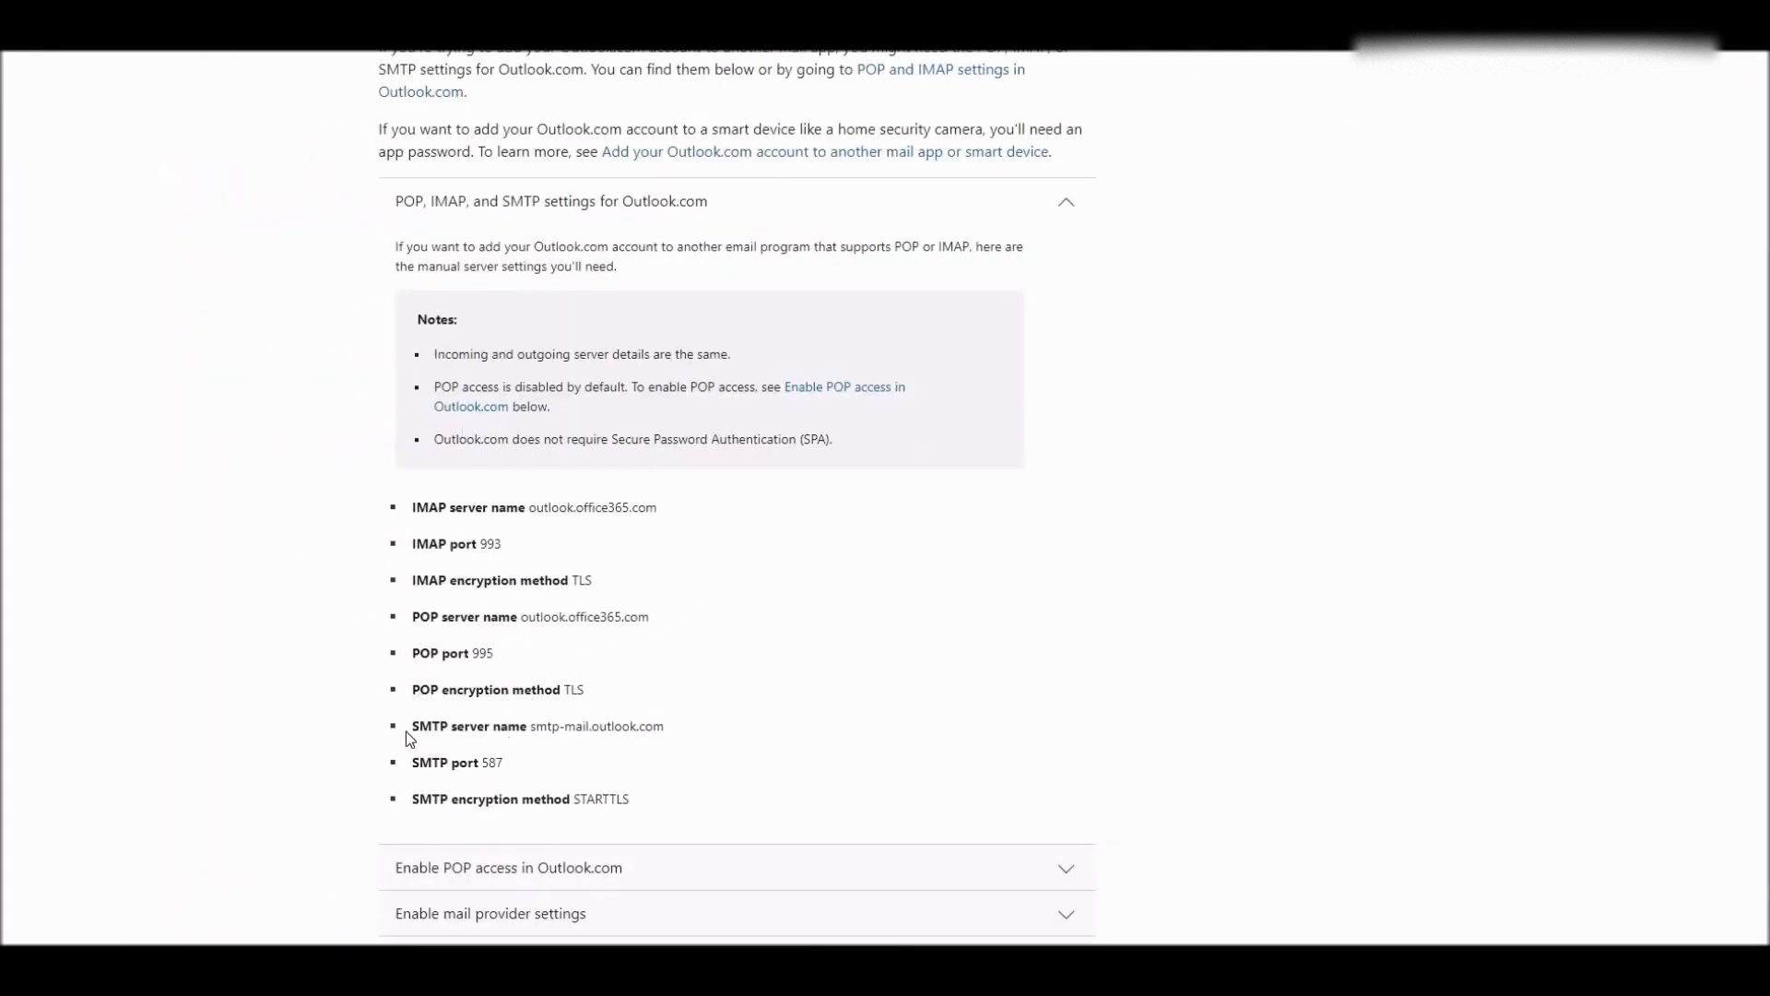
# - Highlight the Outlook.com SMTP server name and its port 587, compared with Gmail's STARTTLS port 587
pyautogui.moveTo(417, 732); pyautogui.dragTo(443, 731)
pyautogui.click(479, 693)
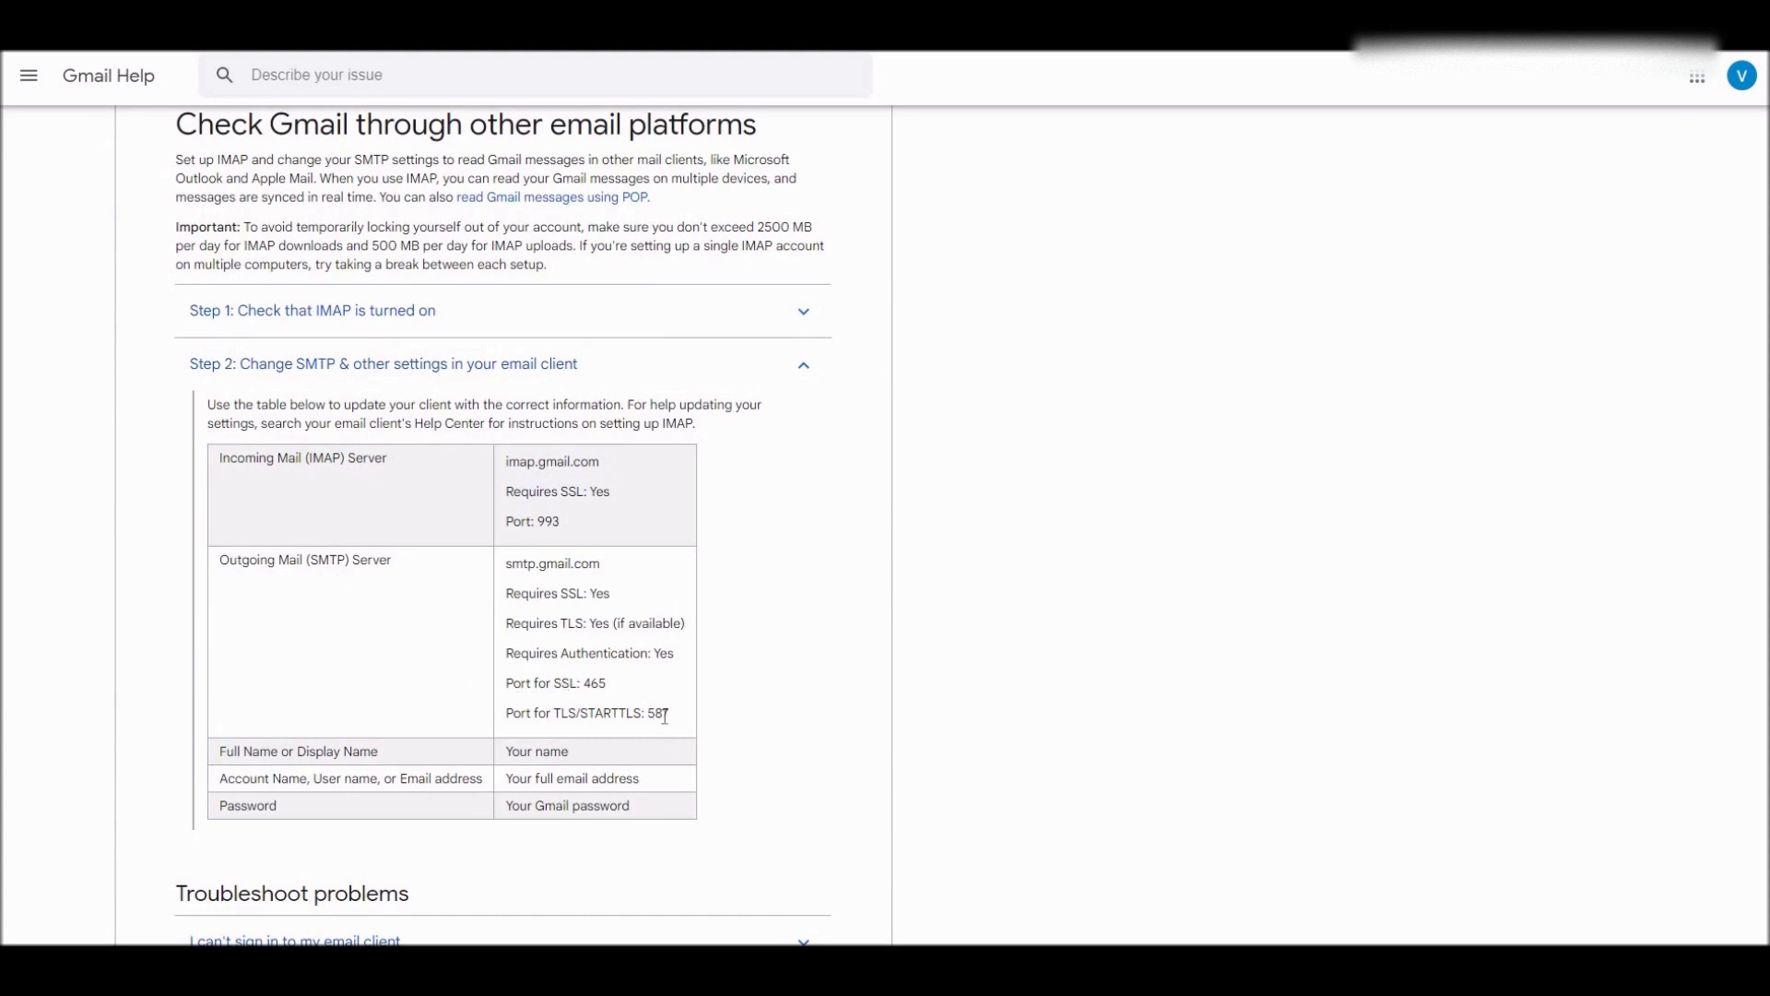
pyautogui.moveTo(670, 714); pyautogui.dragTo(648, 718)
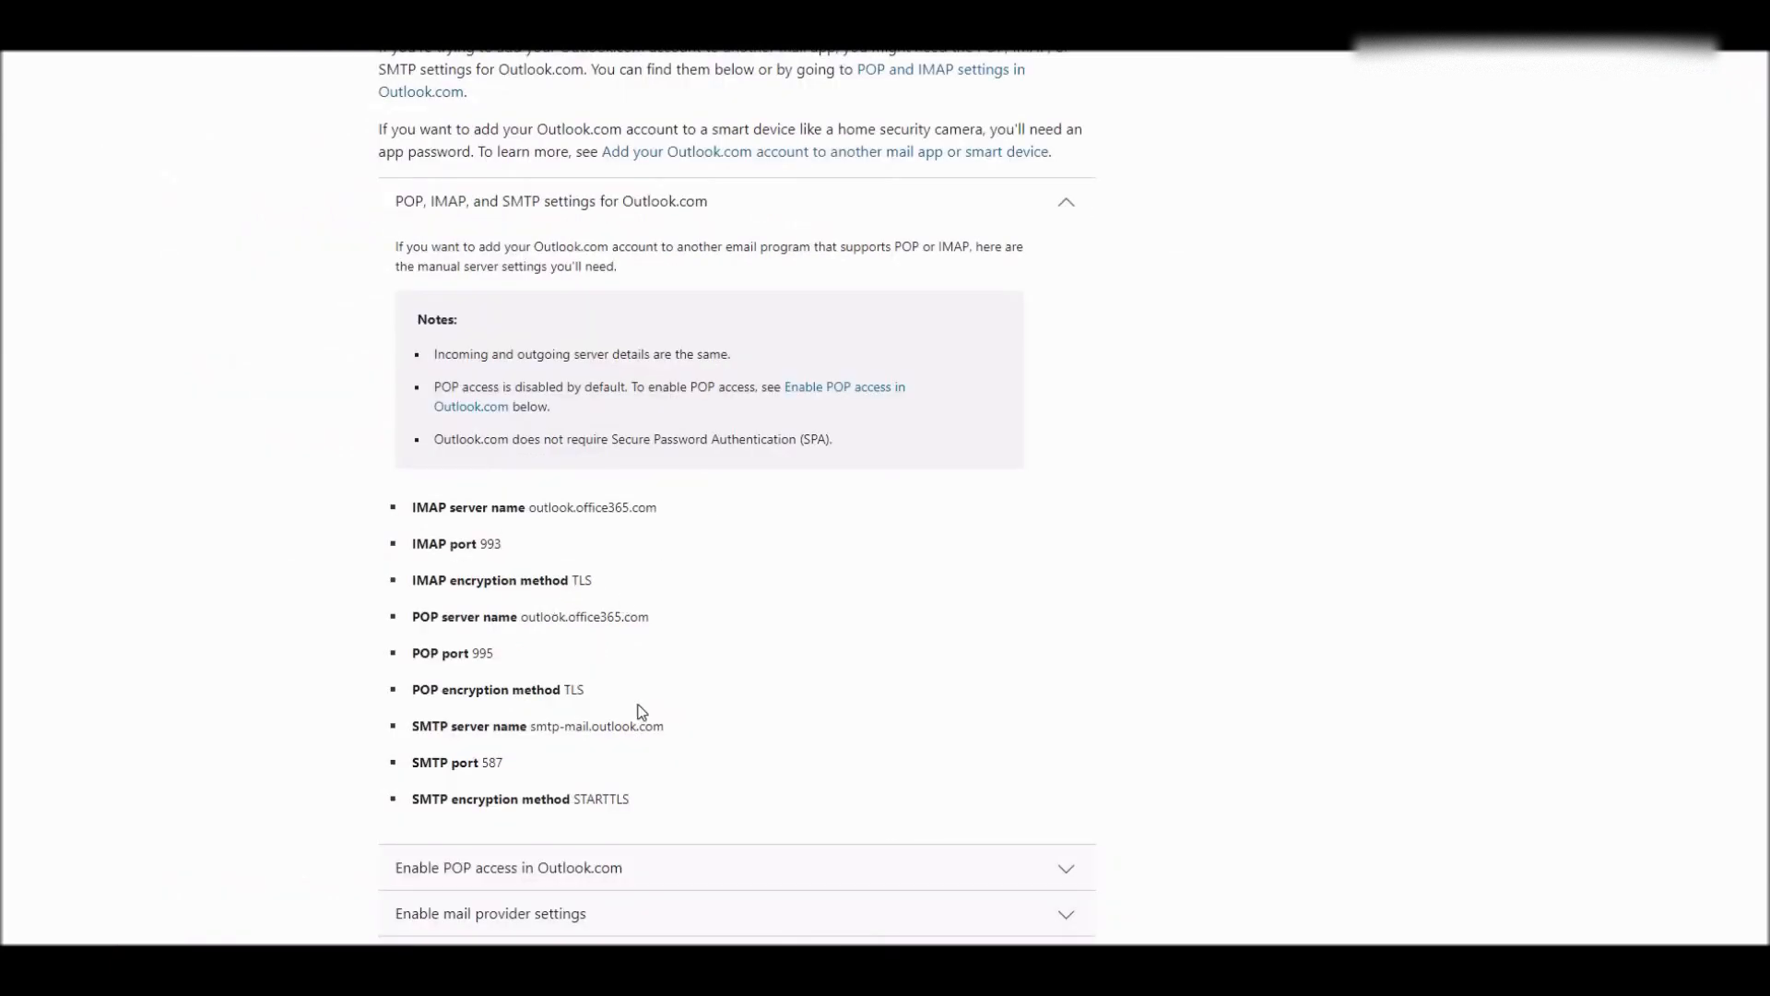
pyautogui.moveTo(506, 763); pyautogui.dragTo(478, 763)
# - Go to Status > Email Logs to list the failed Missed Call emails
pyautogui.click(788, 617)
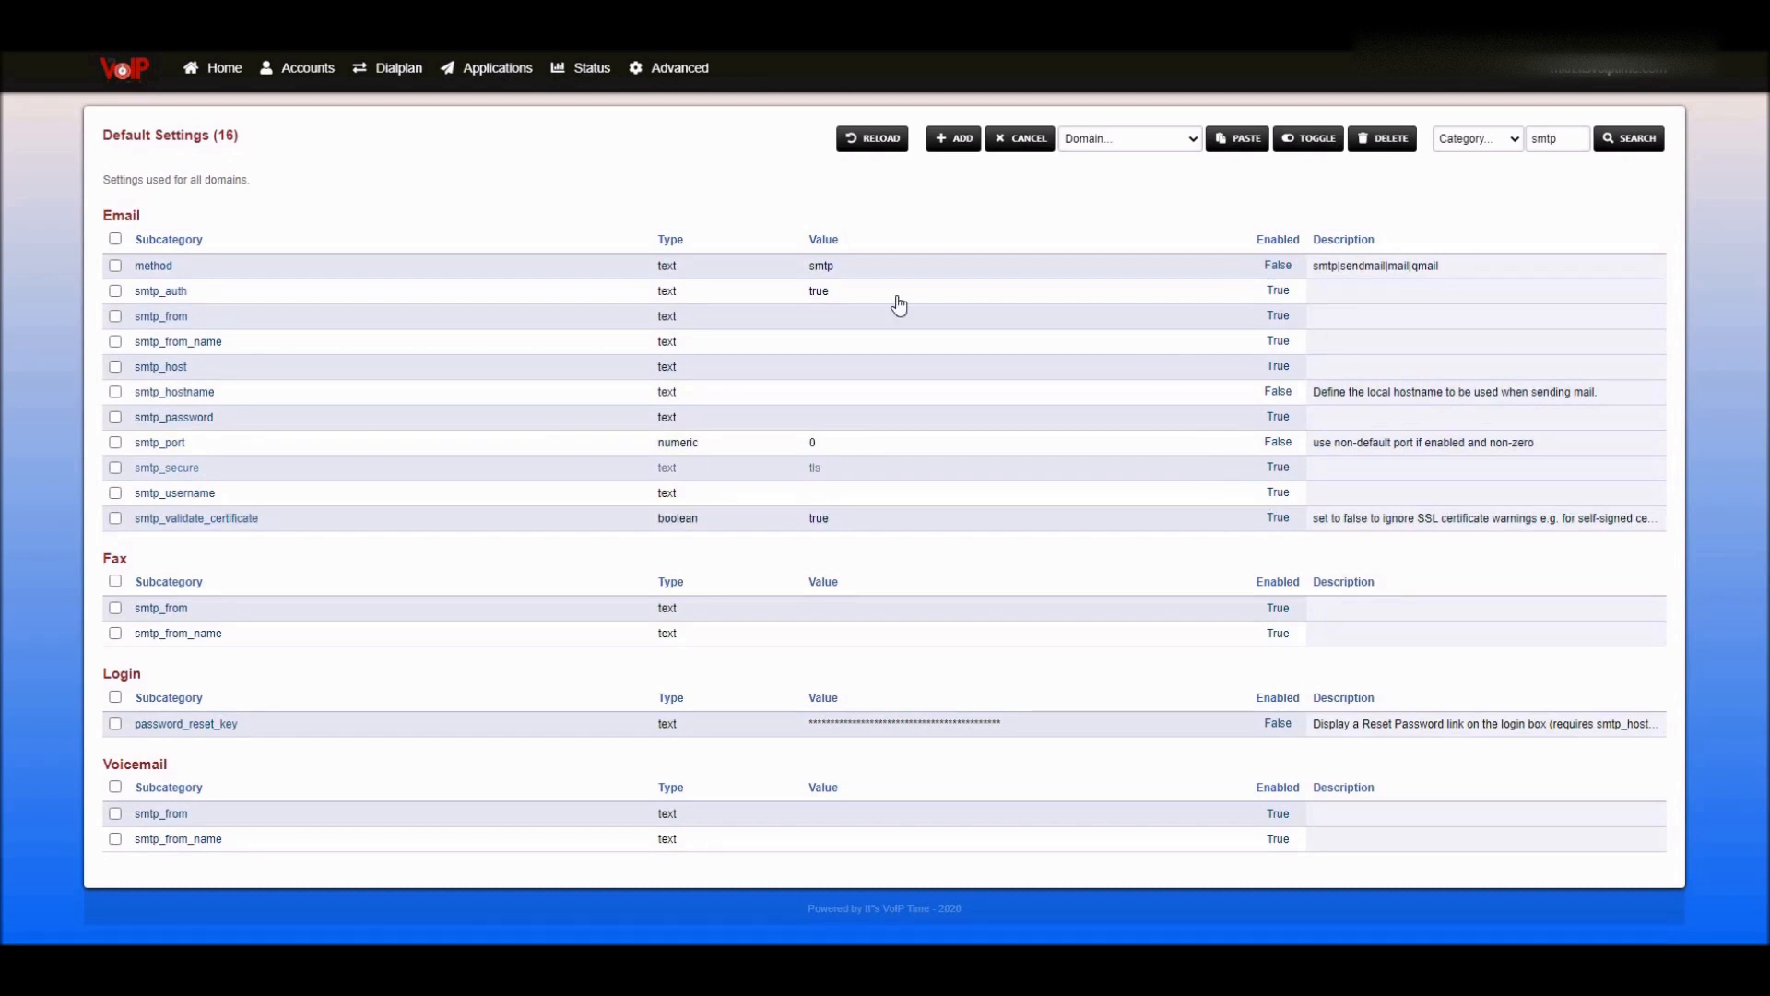
pyautogui.click(583, 67)
pyautogui.moveTo(583, 81)
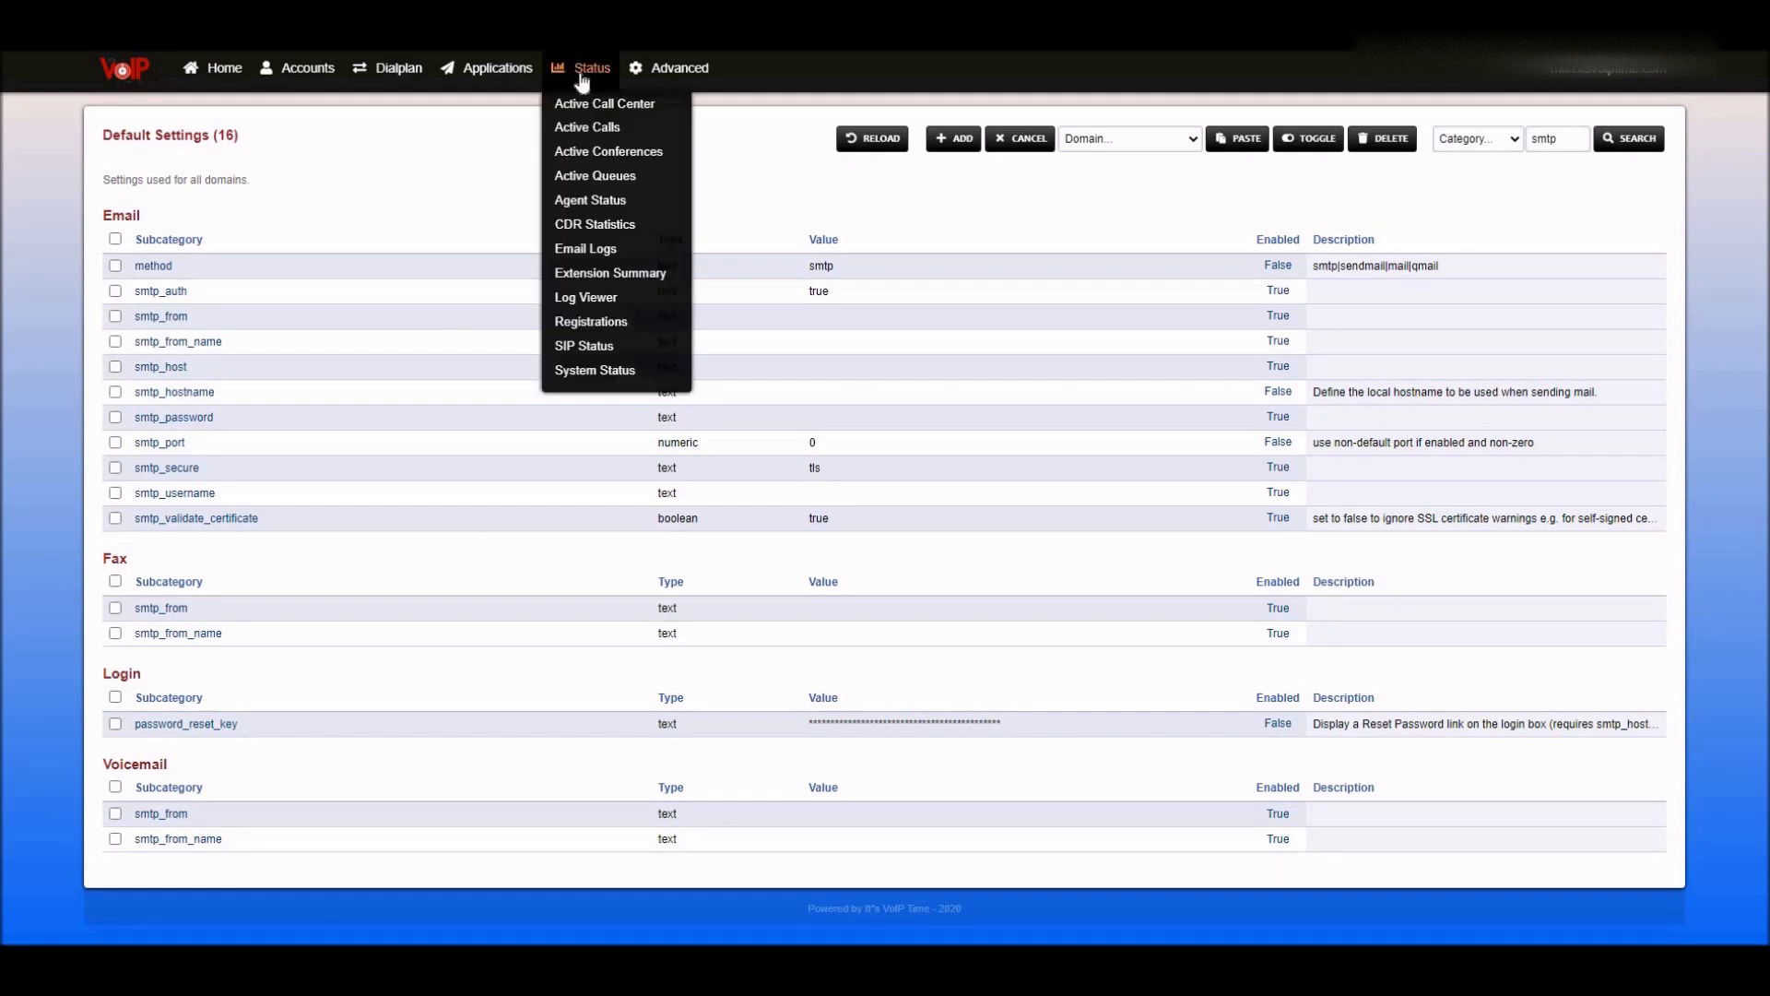
pyautogui.click(630, 260)
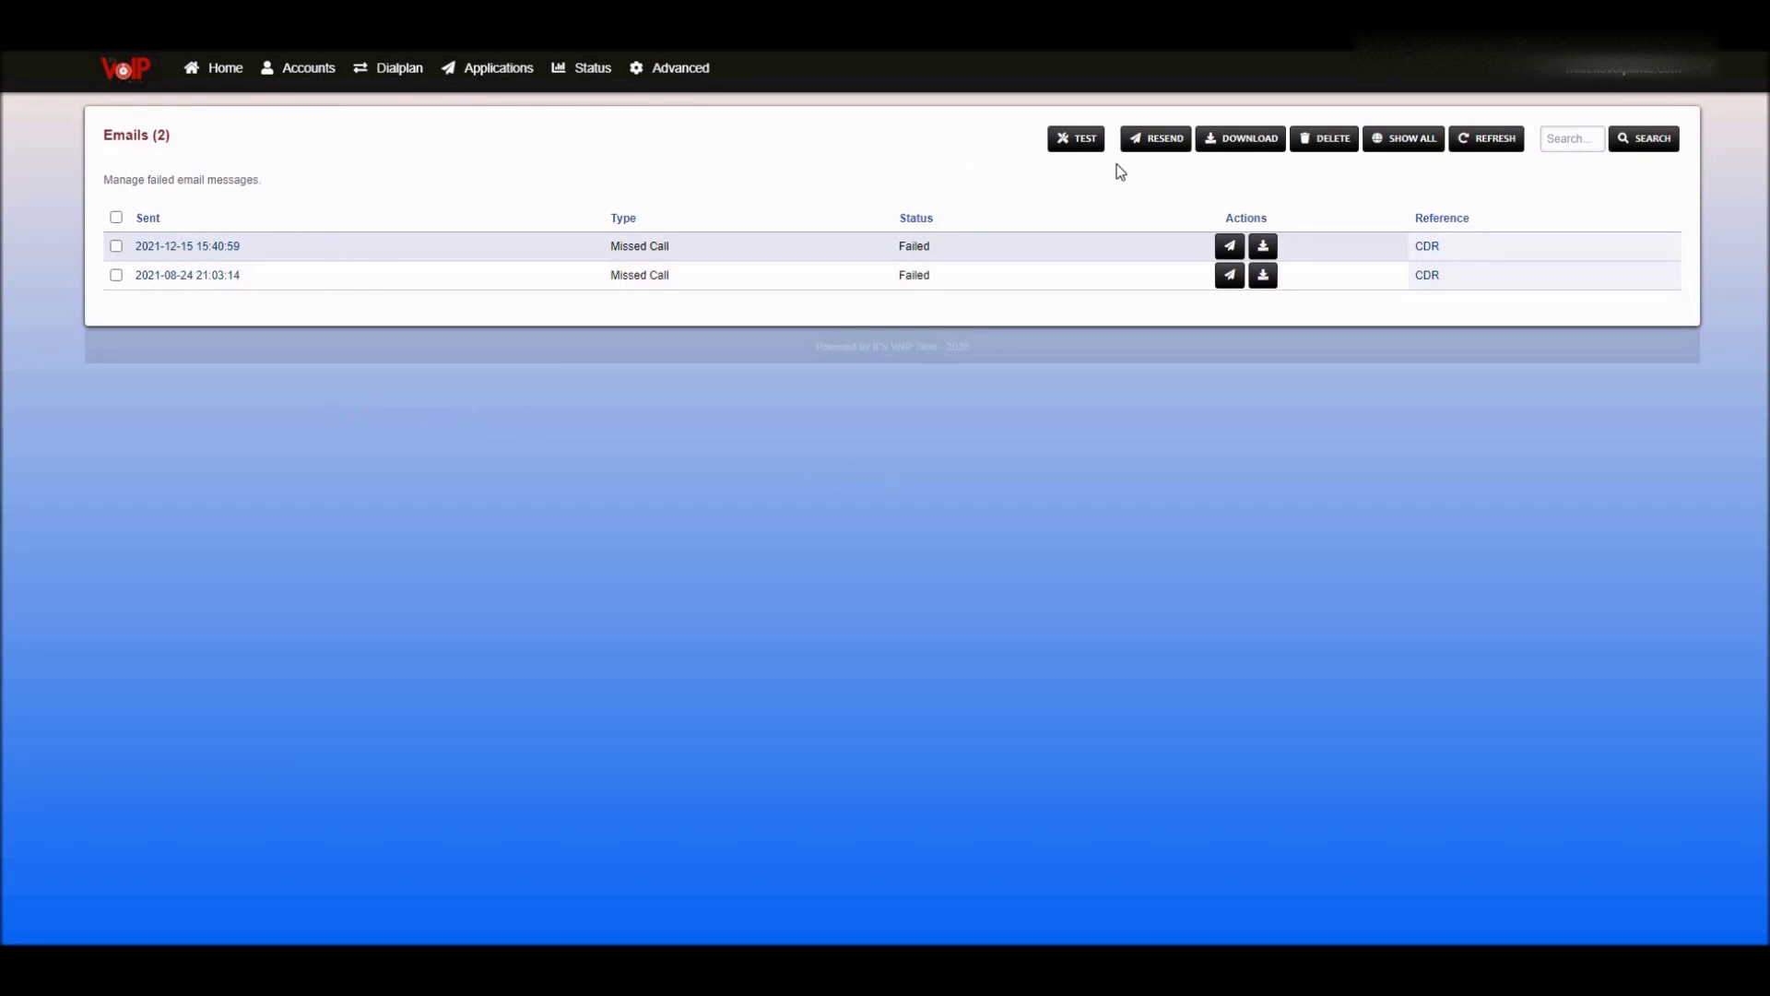
# - Send a test email to the saved recipient address and dismiss the success result
pyautogui.click(1064, 150)
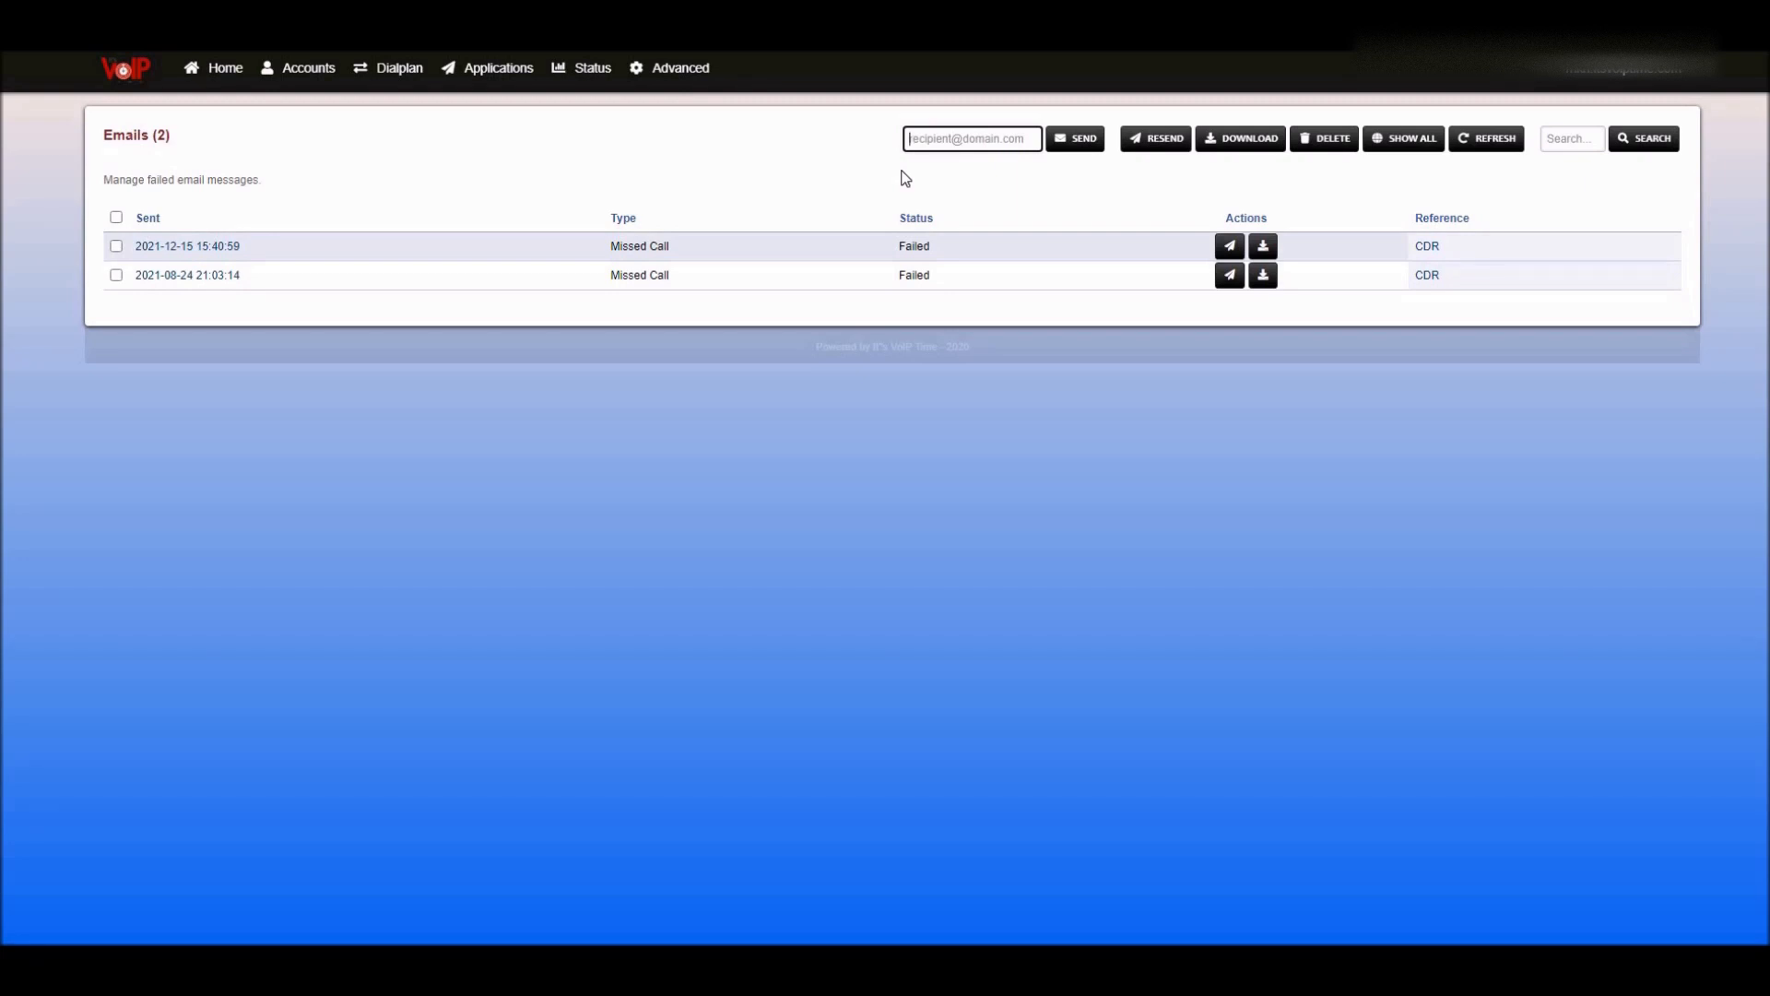
pyautogui.write('abc')
pyautogui.click(985, 203)
pyautogui.click(1072, 138)
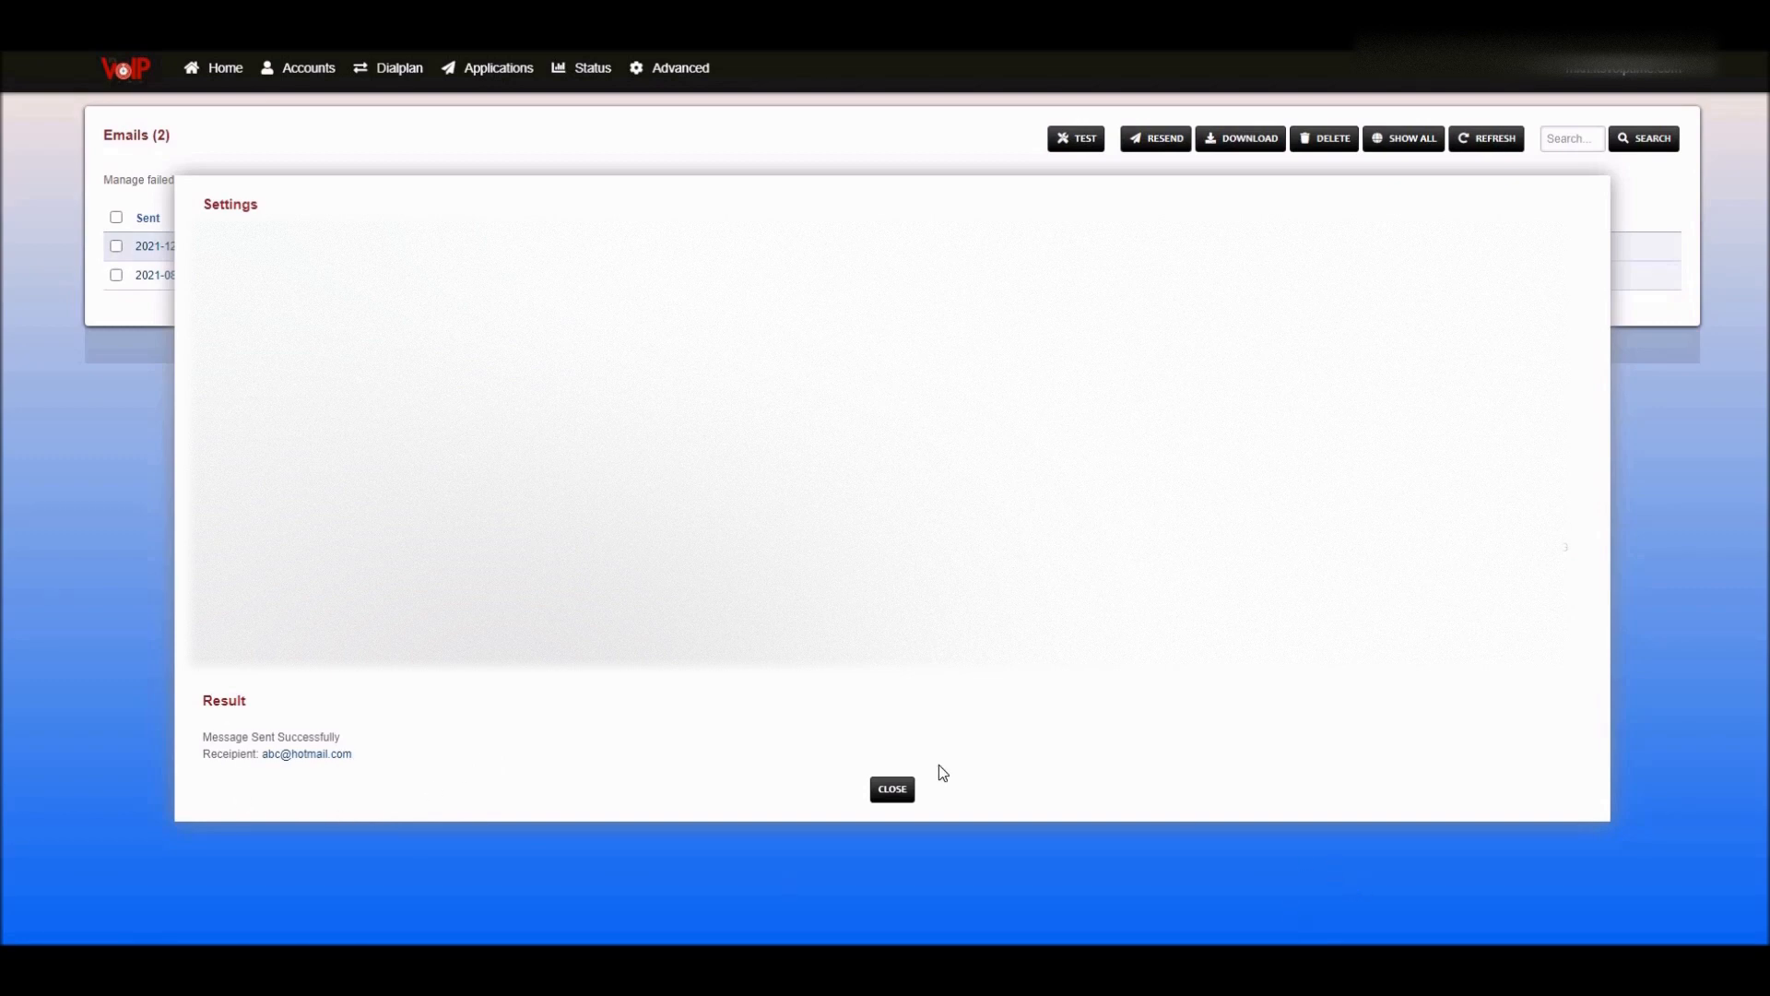
pyautogui.click(892, 789)
# - Close the test email result and go to Applications > Fax Server
pyautogui.click(890, 793)
pyautogui.moveTo(482, 67)
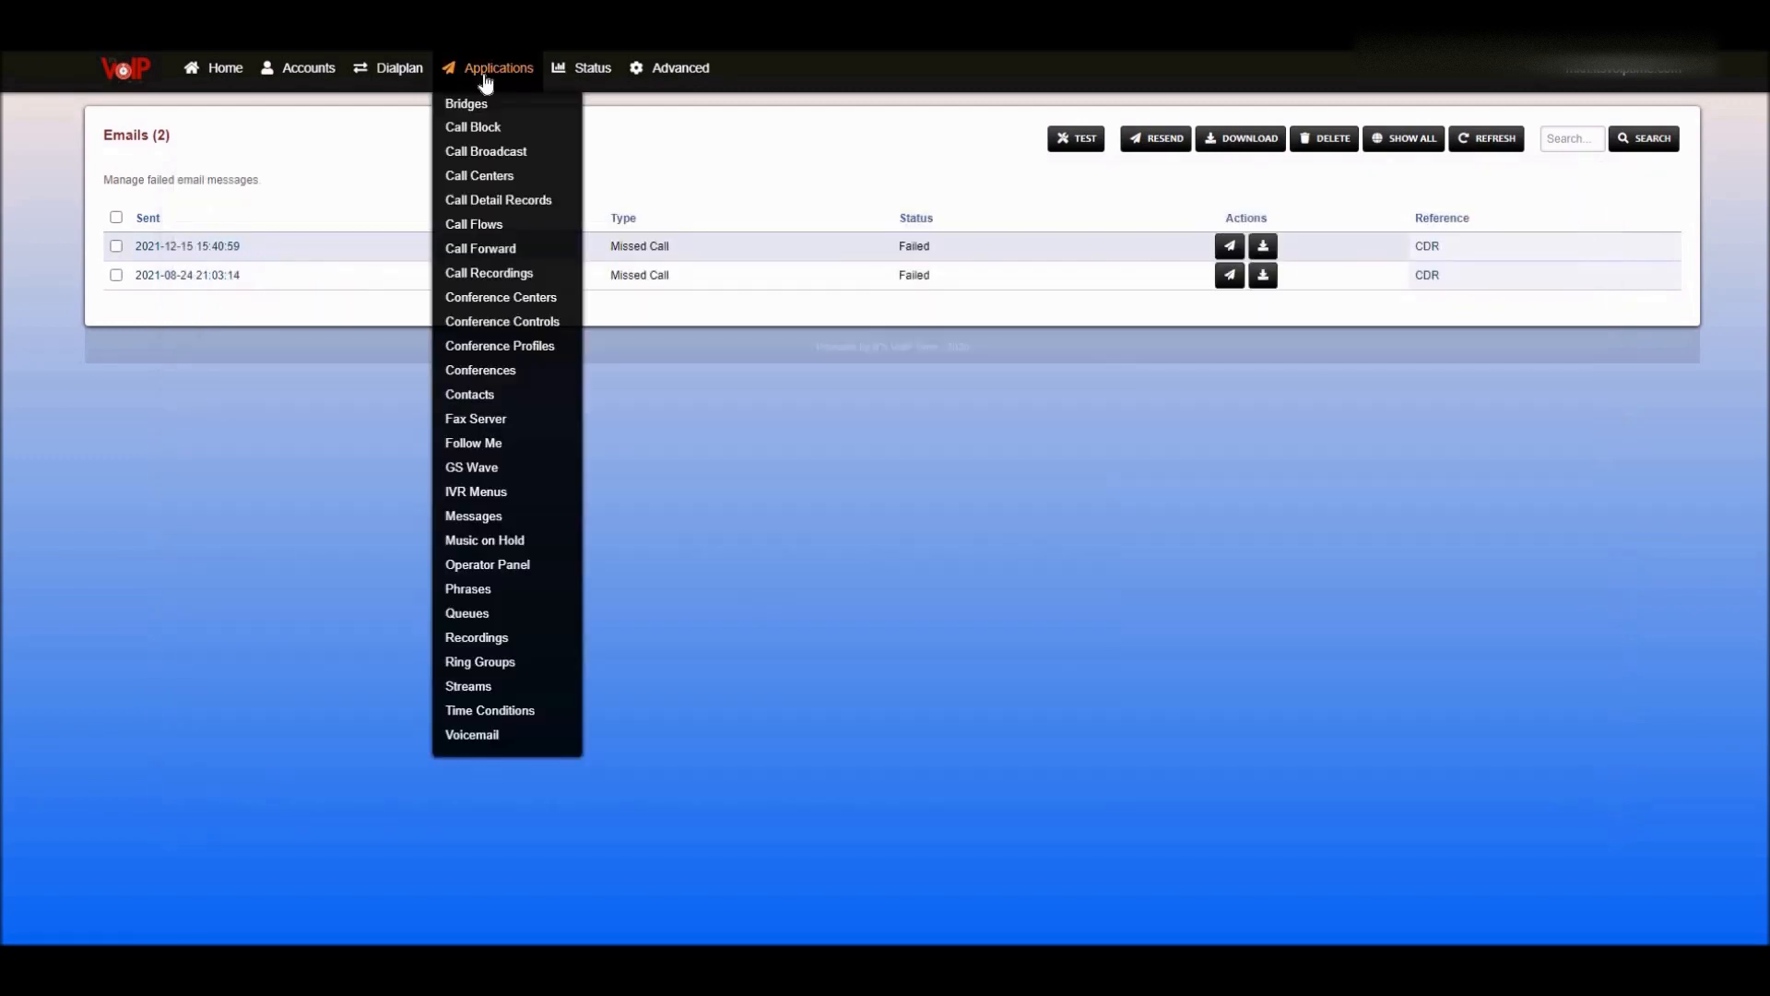
pyautogui.click(486, 427)
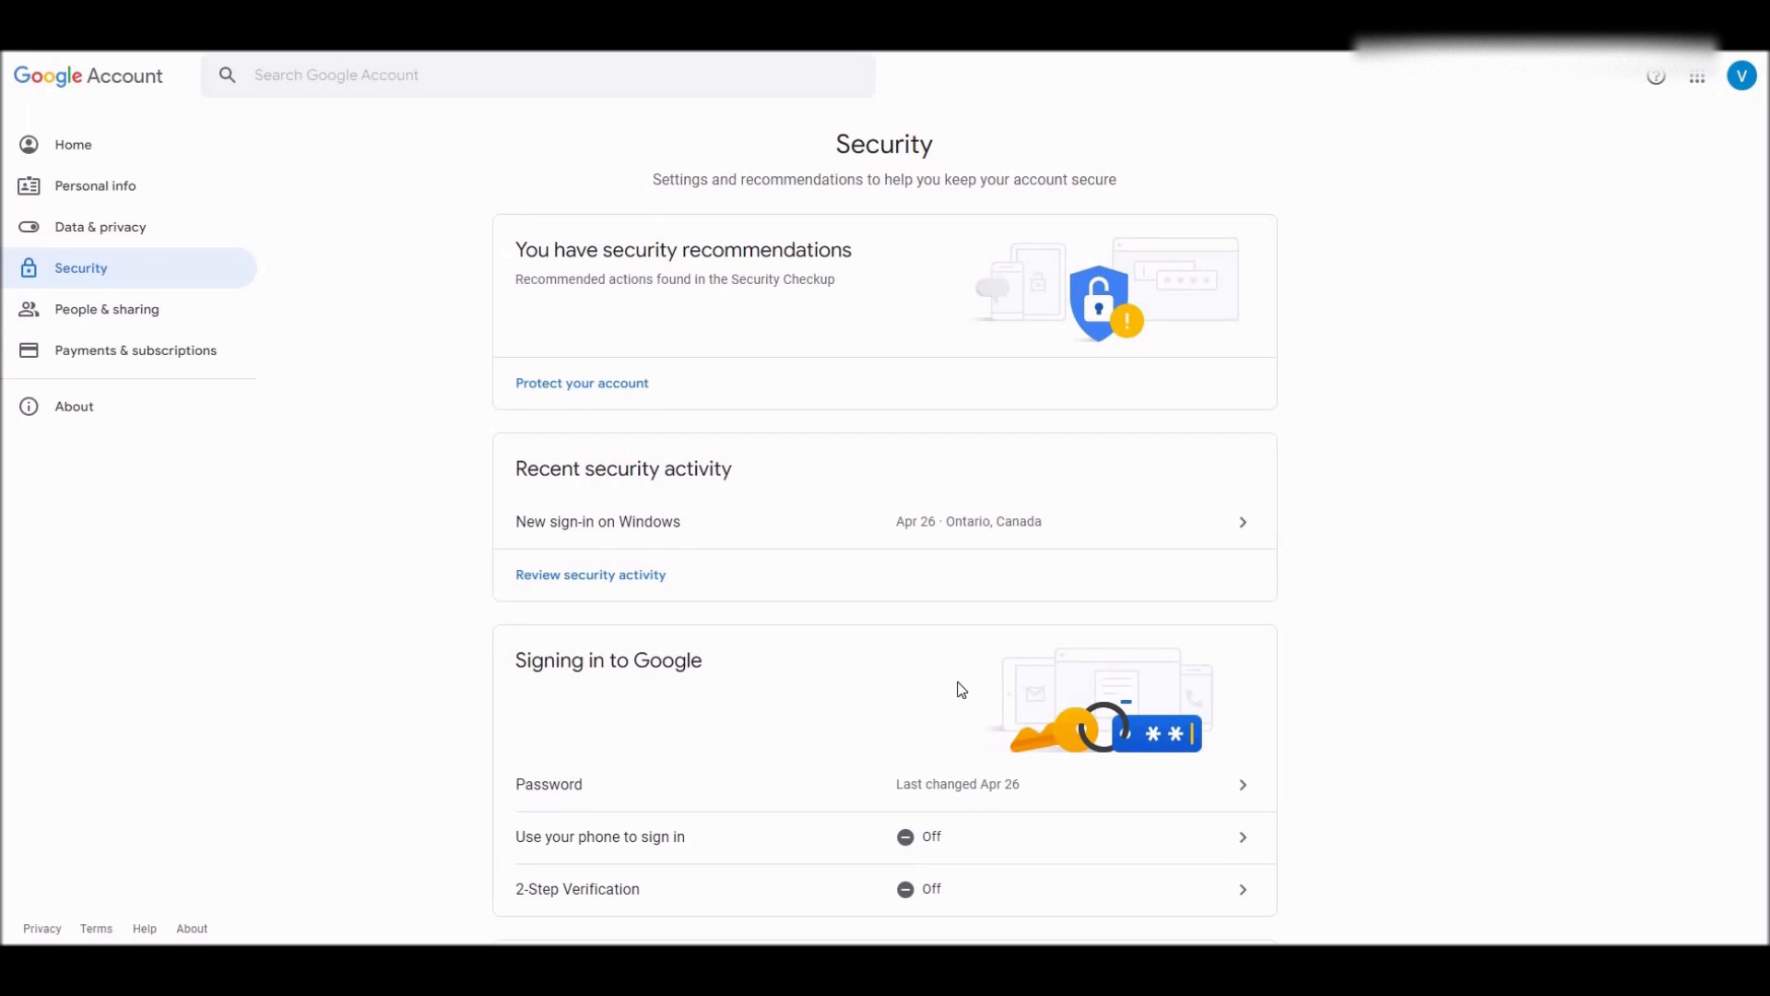
pyautogui.scroll(-3, 961, 690)
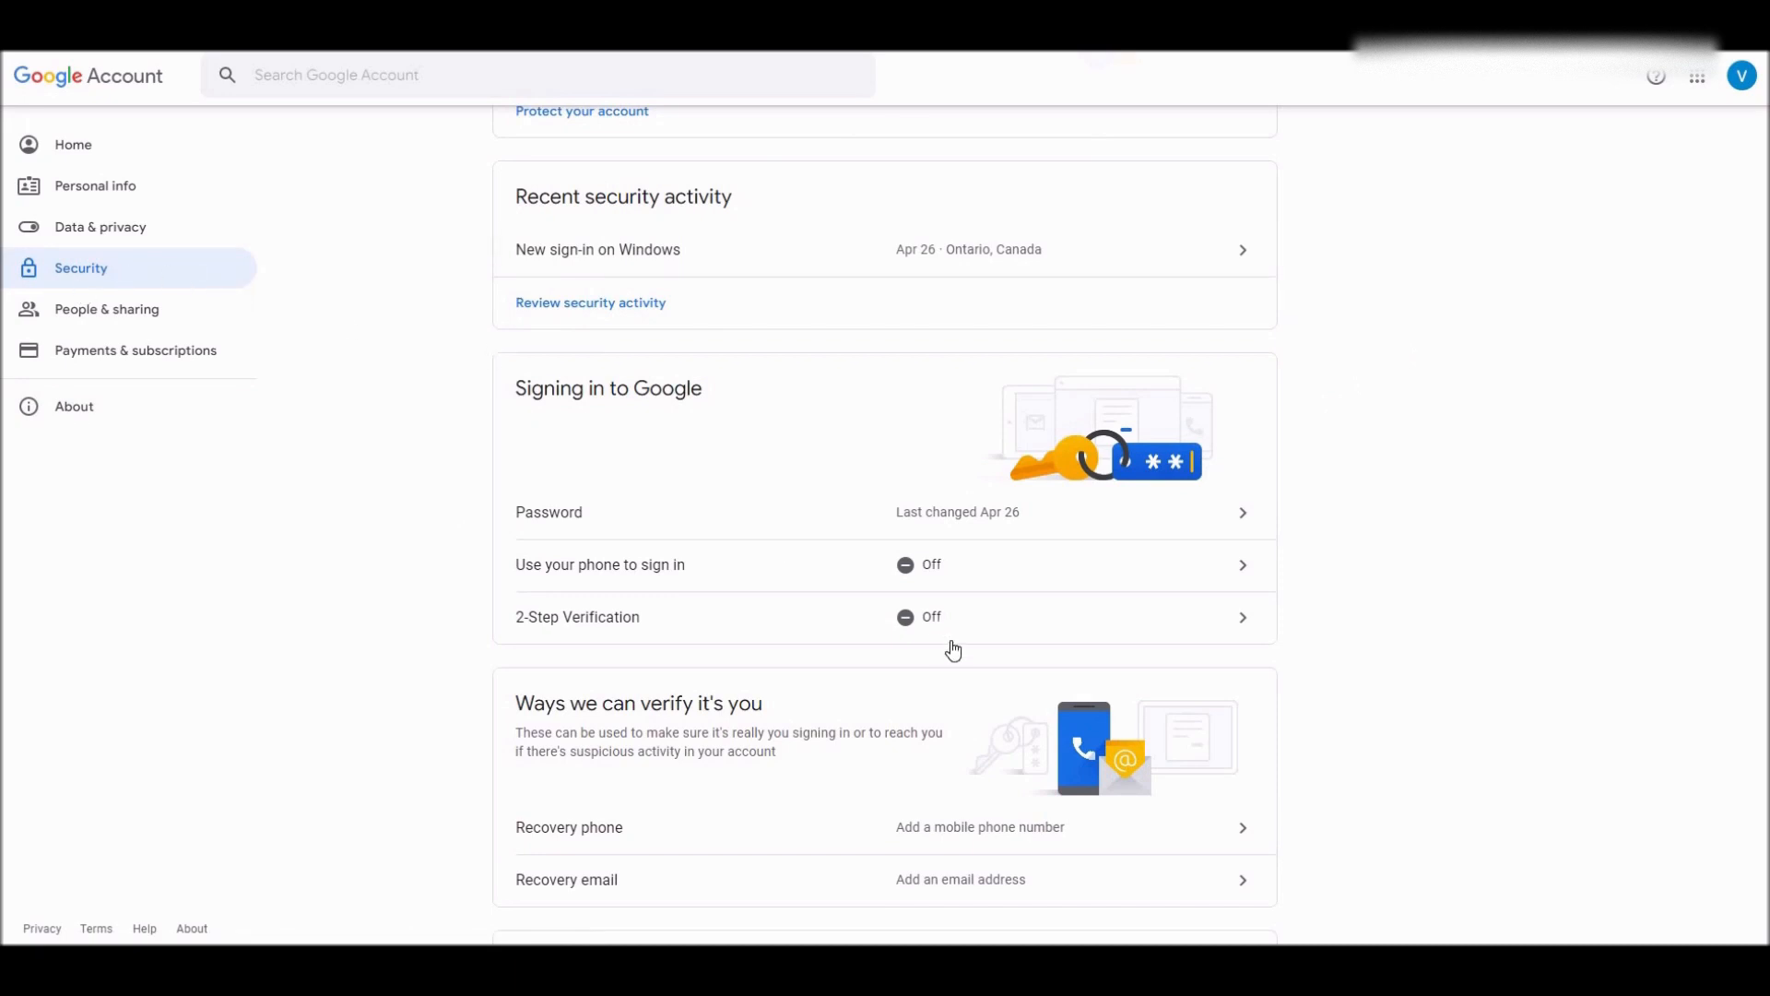
pyautogui.scroll(-13, 1009, 619)
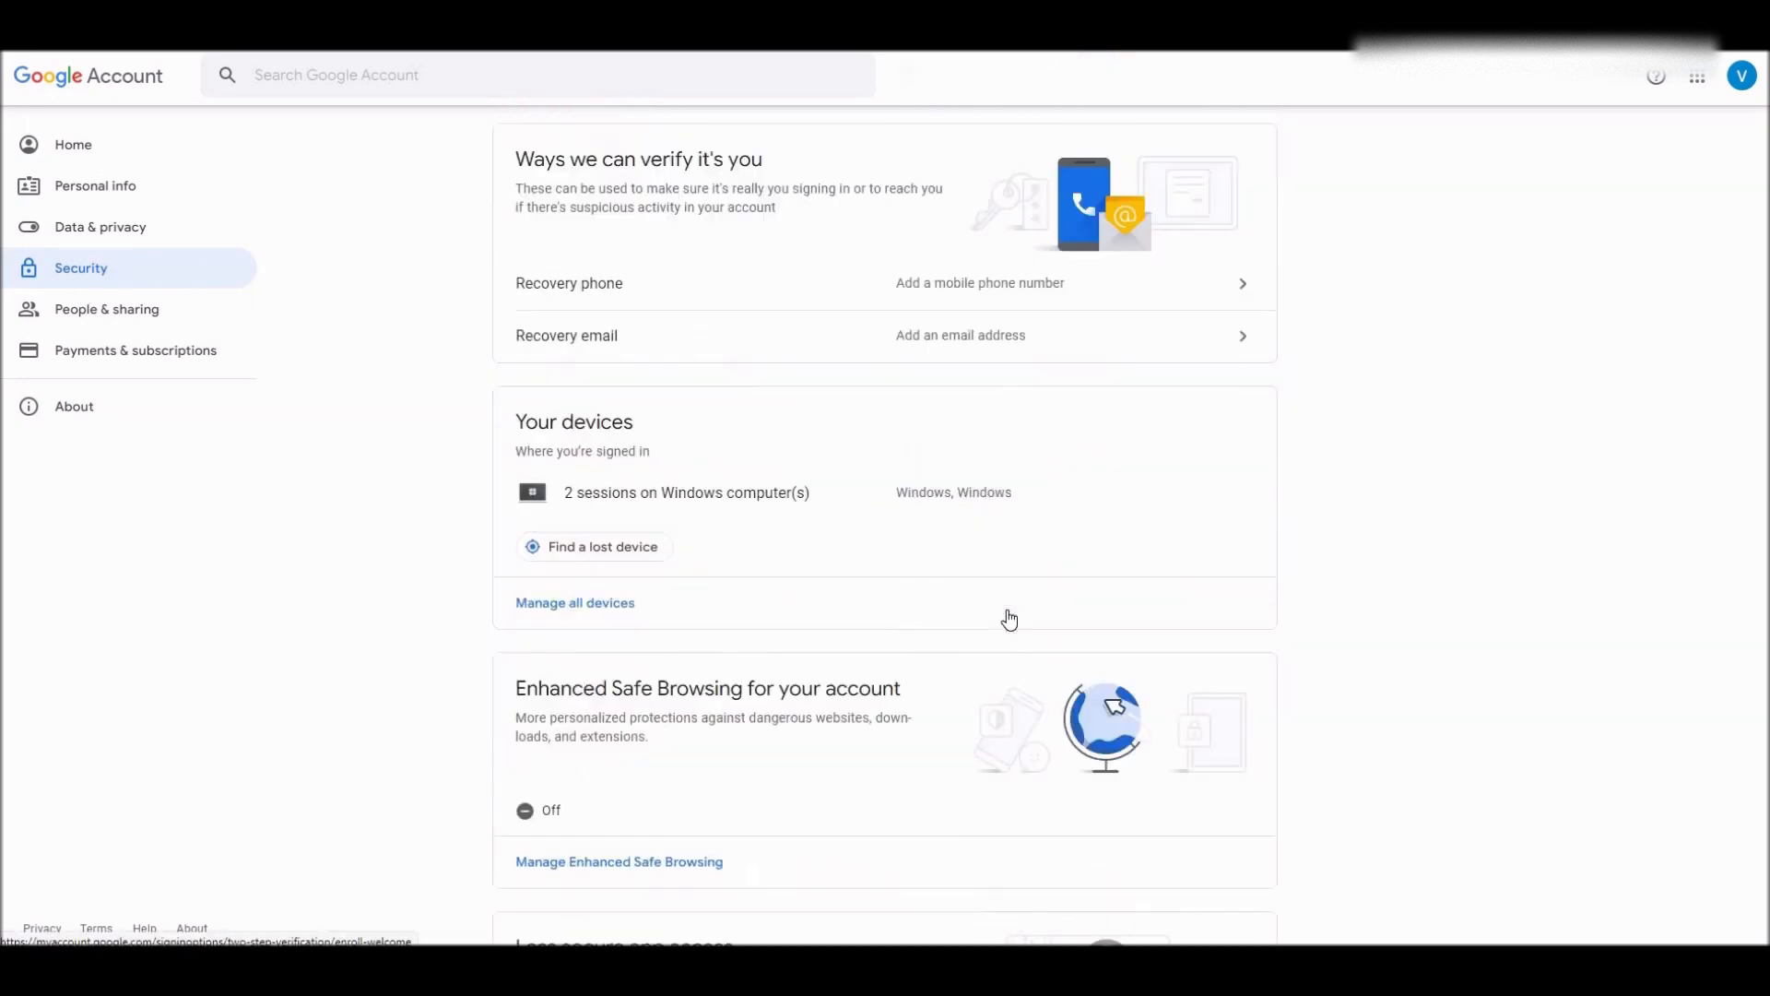
pyautogui.scroll(2, 1010, 620)
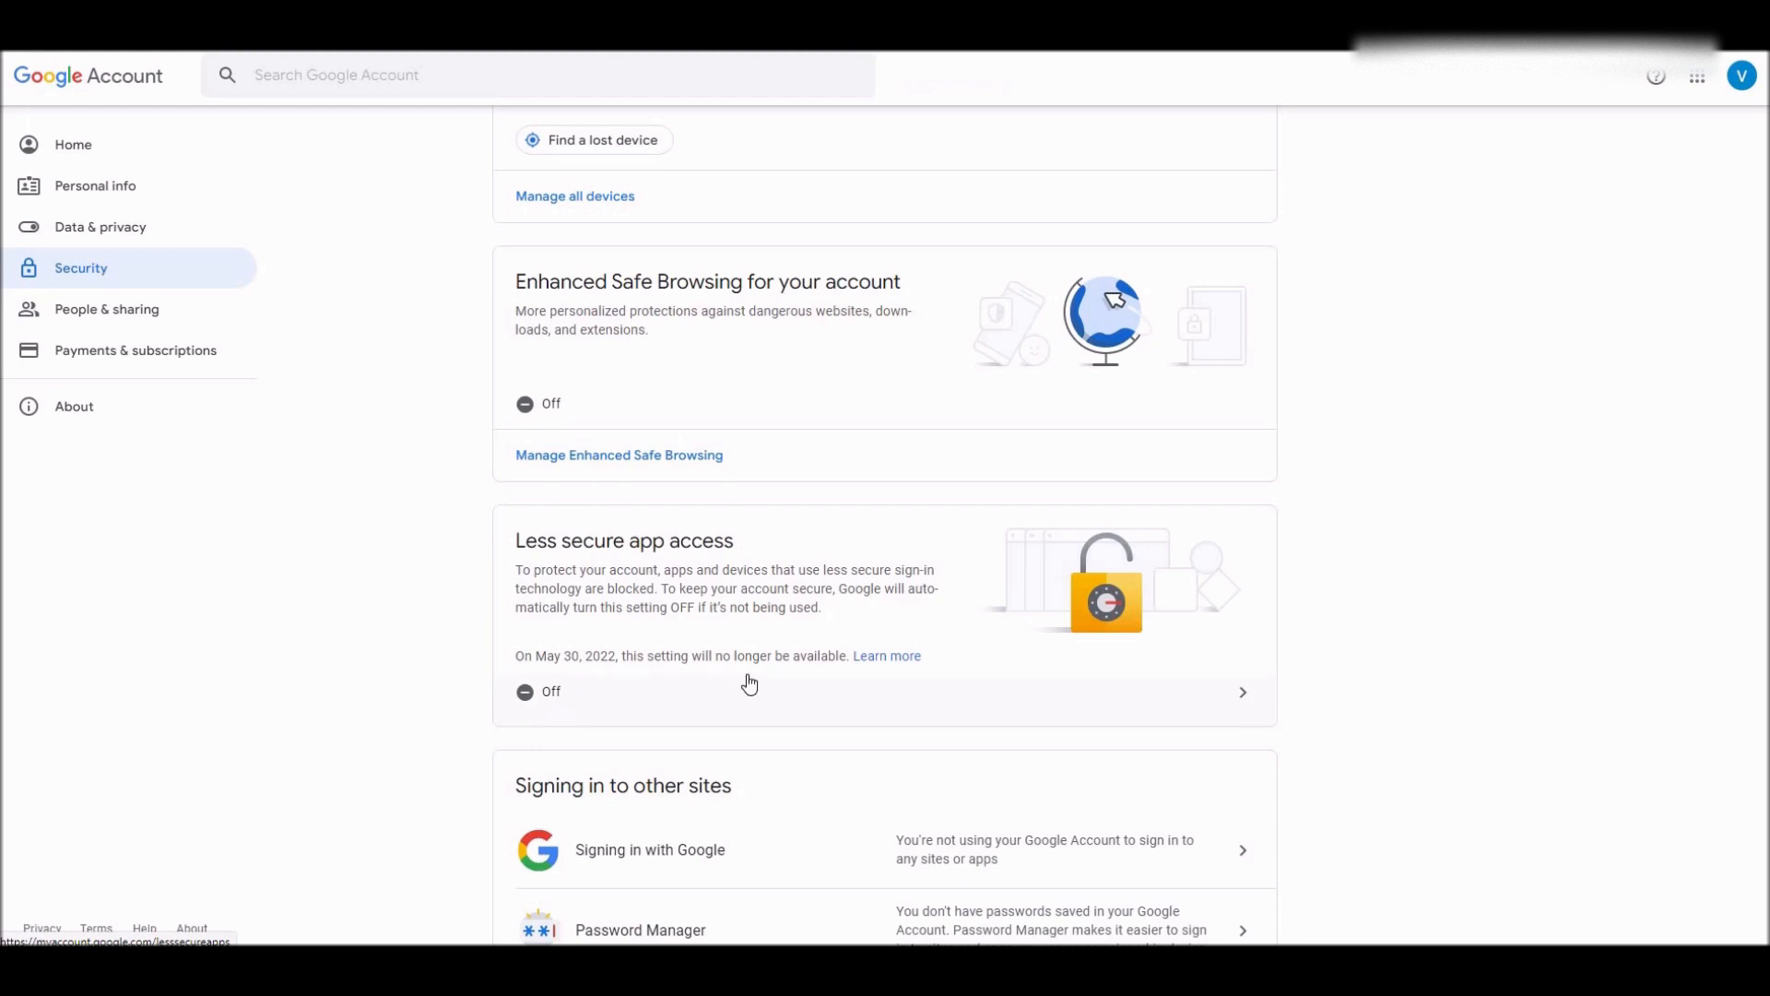
pyautogui.scroll(4, 749, 683)
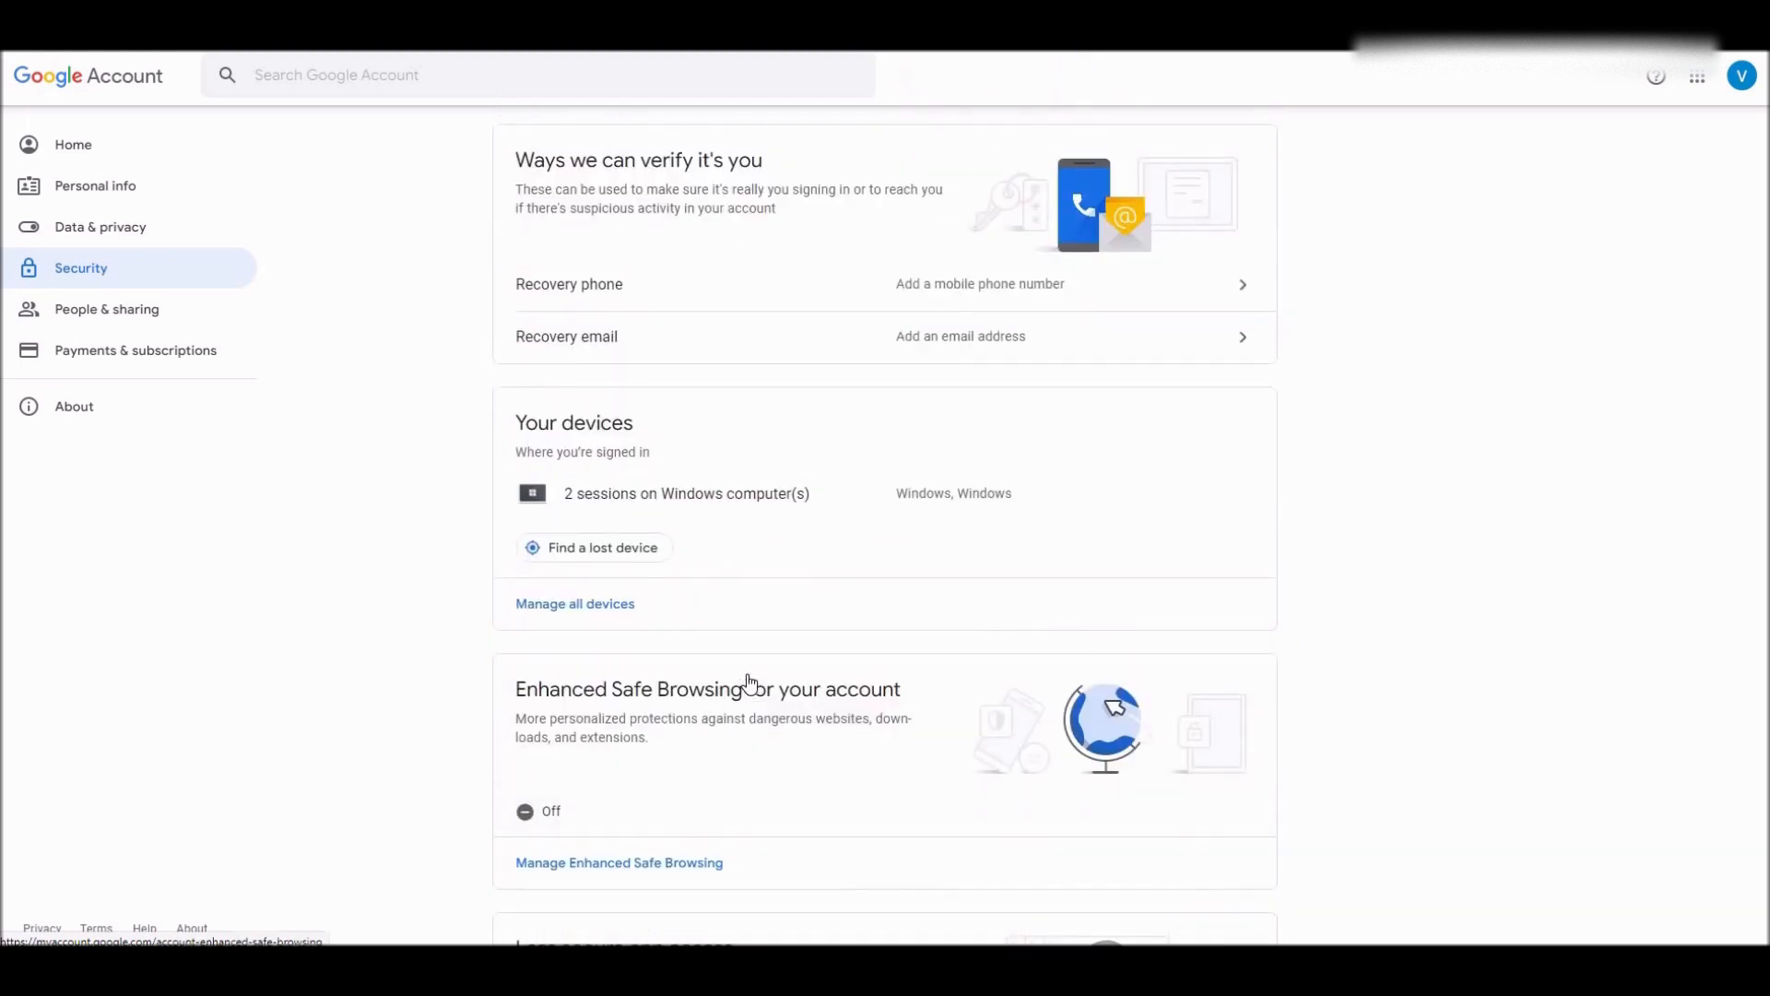
pyautogui.scroll(1, 749, 684)
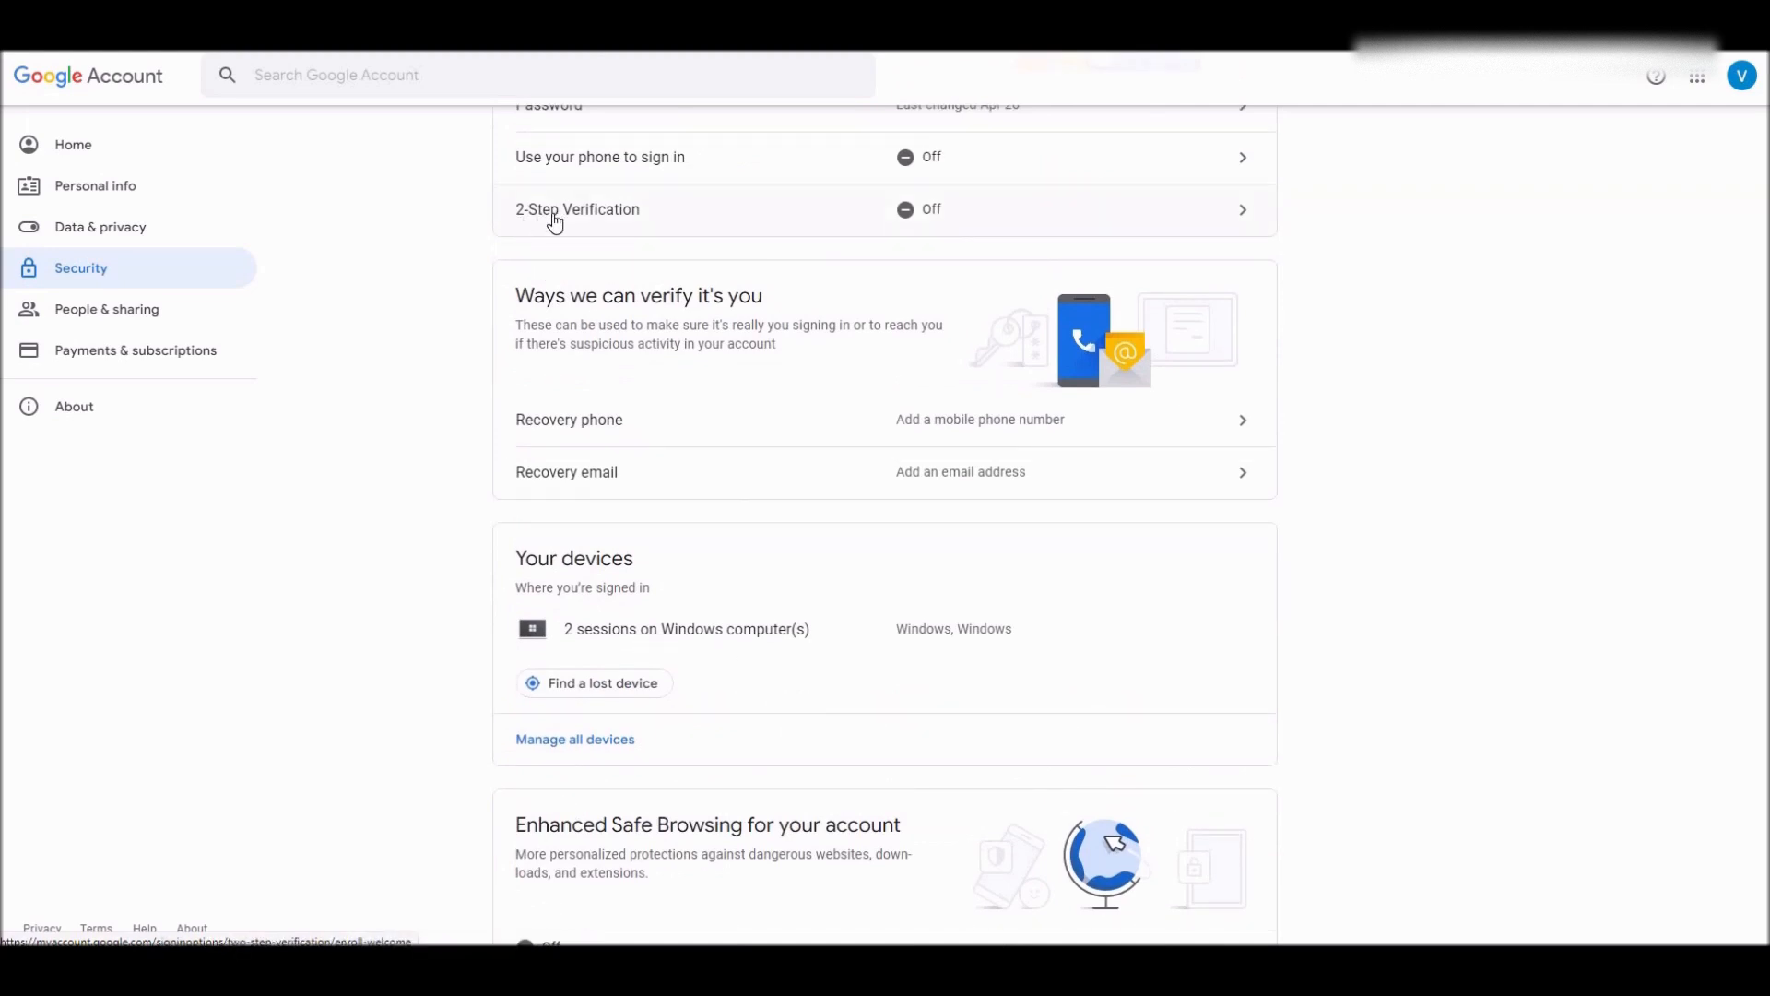
pyautogui.scroll(1, 790, 475)
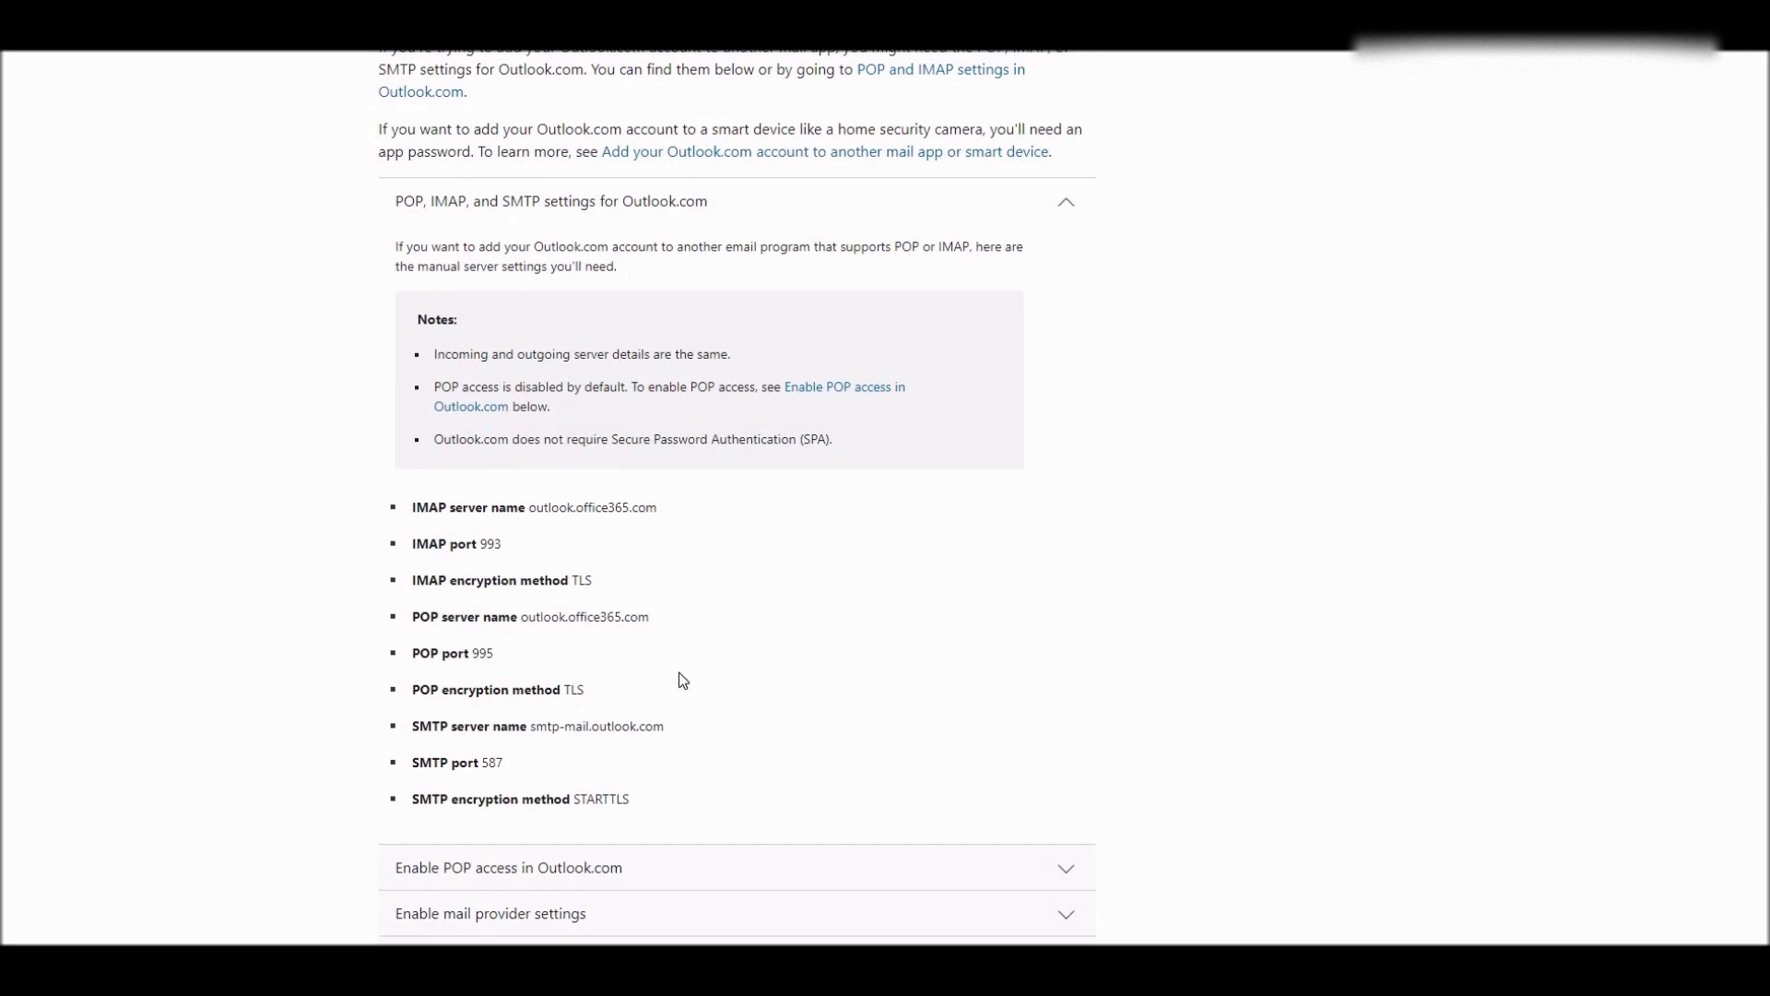
# - Highlight the Outlook.com IMAP server name in the Microsoft Support settings table
pyautogui.moveTo(416, 507); pyautogui.dragTo(486, 511)
pyautogui.click(547, 526)
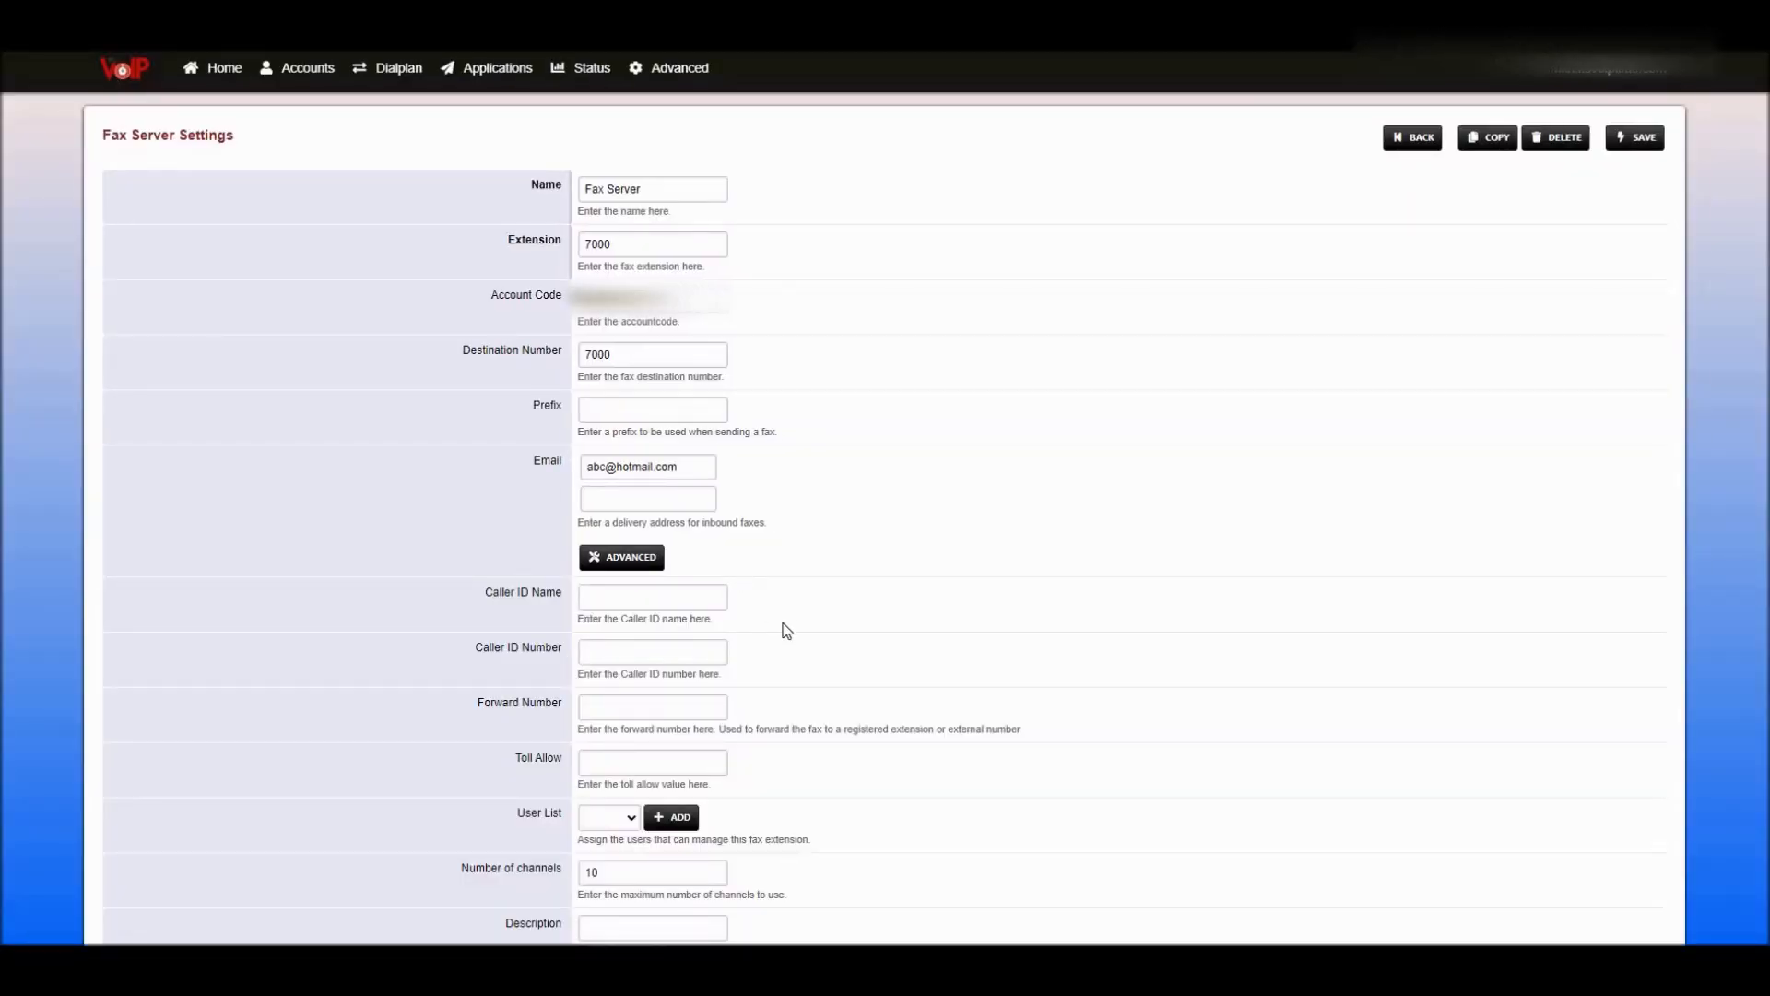
# - Expand fax server 7000's Advanced settings and review the Remote Inbox IMAP options
pyautogui.click(618, 557)
pyautogui.scroll(-8, 1106, 541)
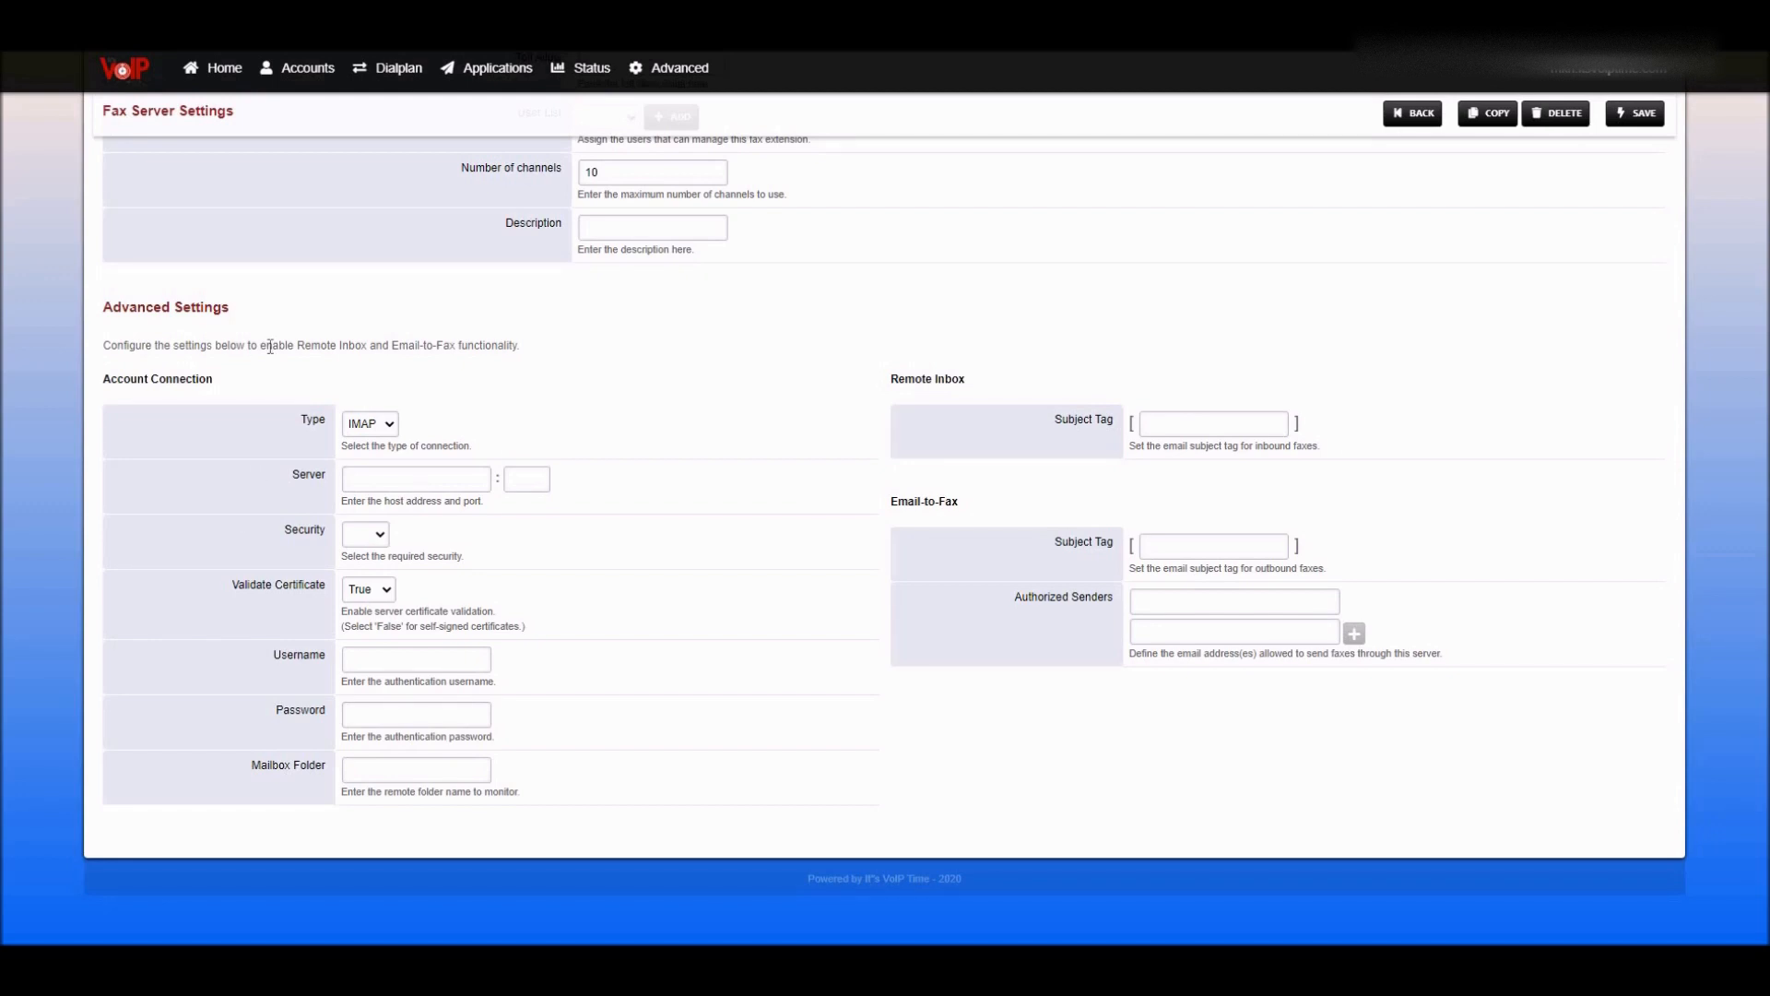
pyautogui.moveTo(259, 345); pyautogui.dragTo(366, 345)
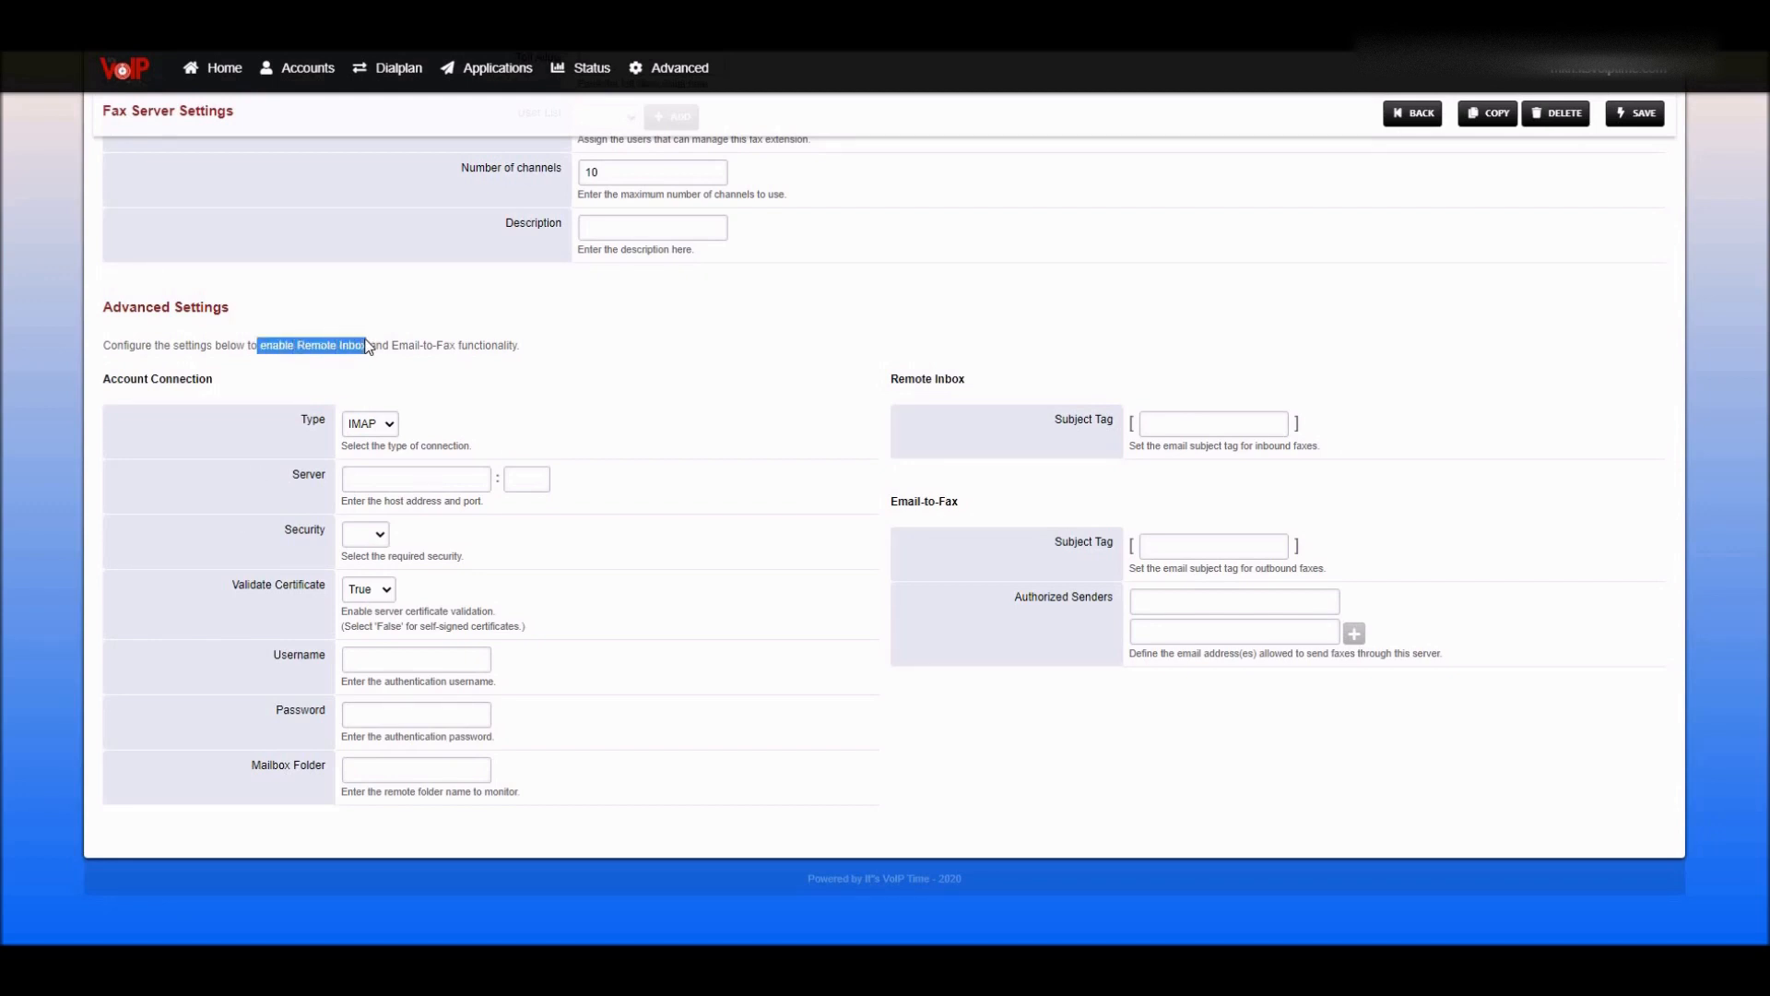
pyautogui.click(302, 345)
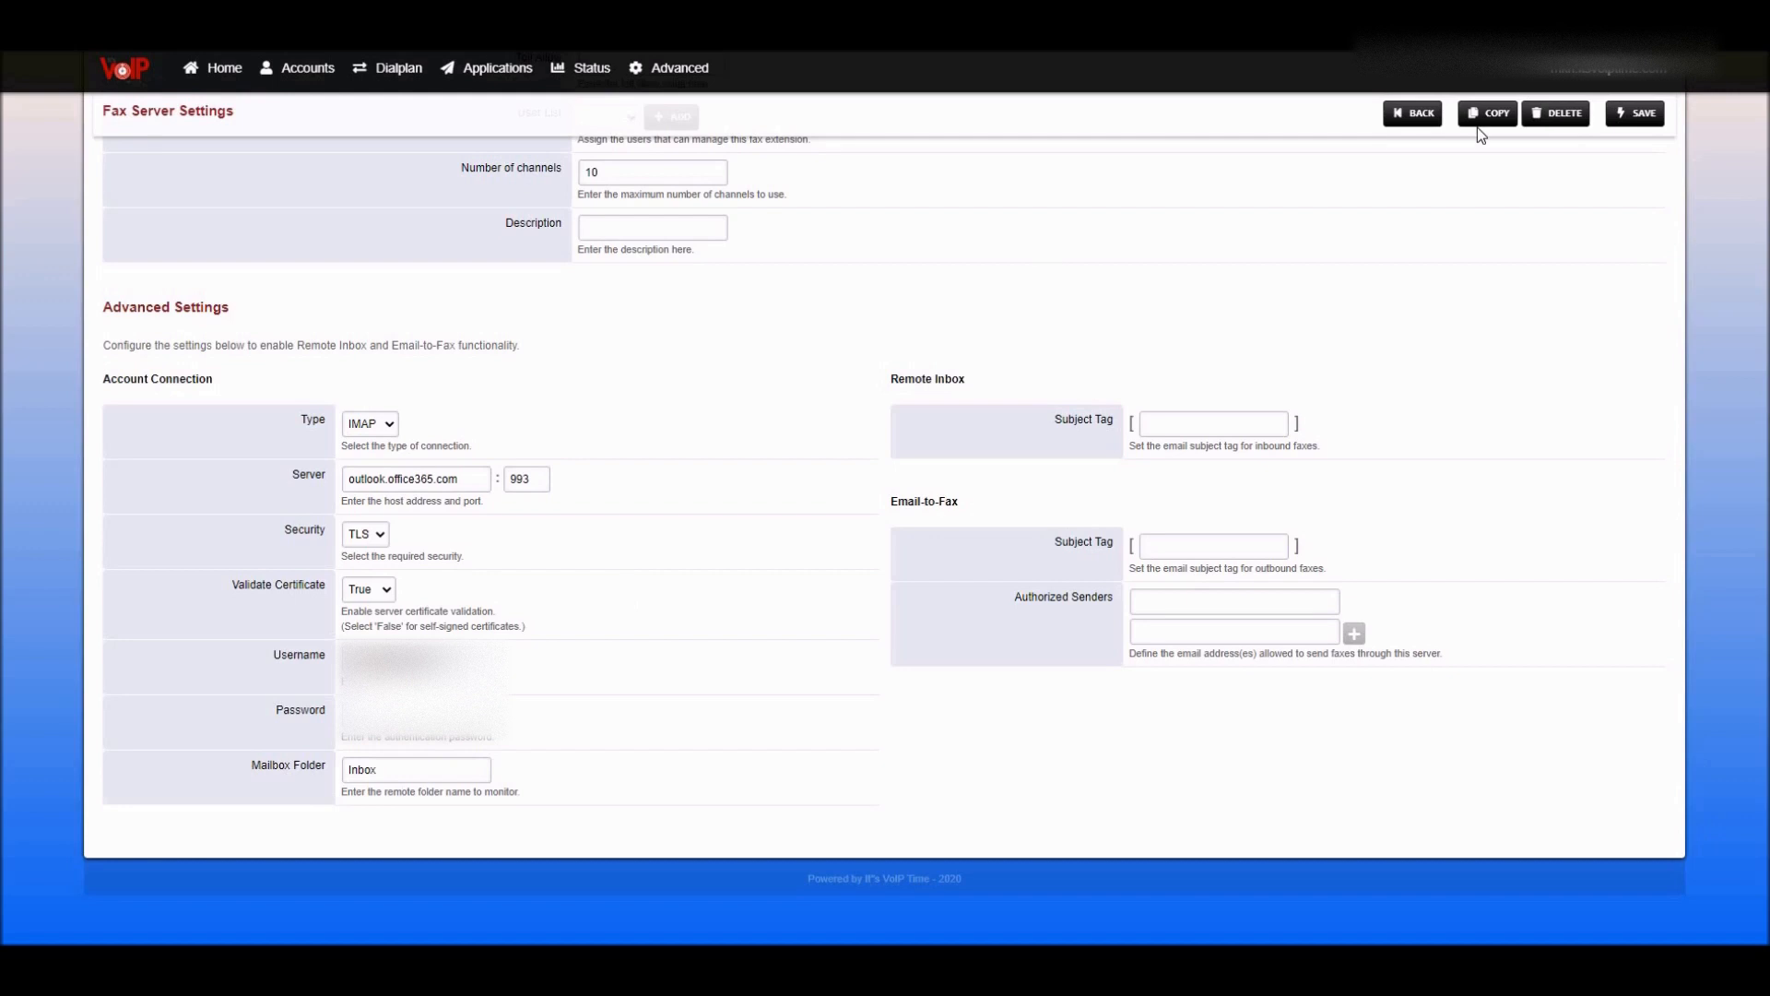
pyautogui.click(1649, 127)
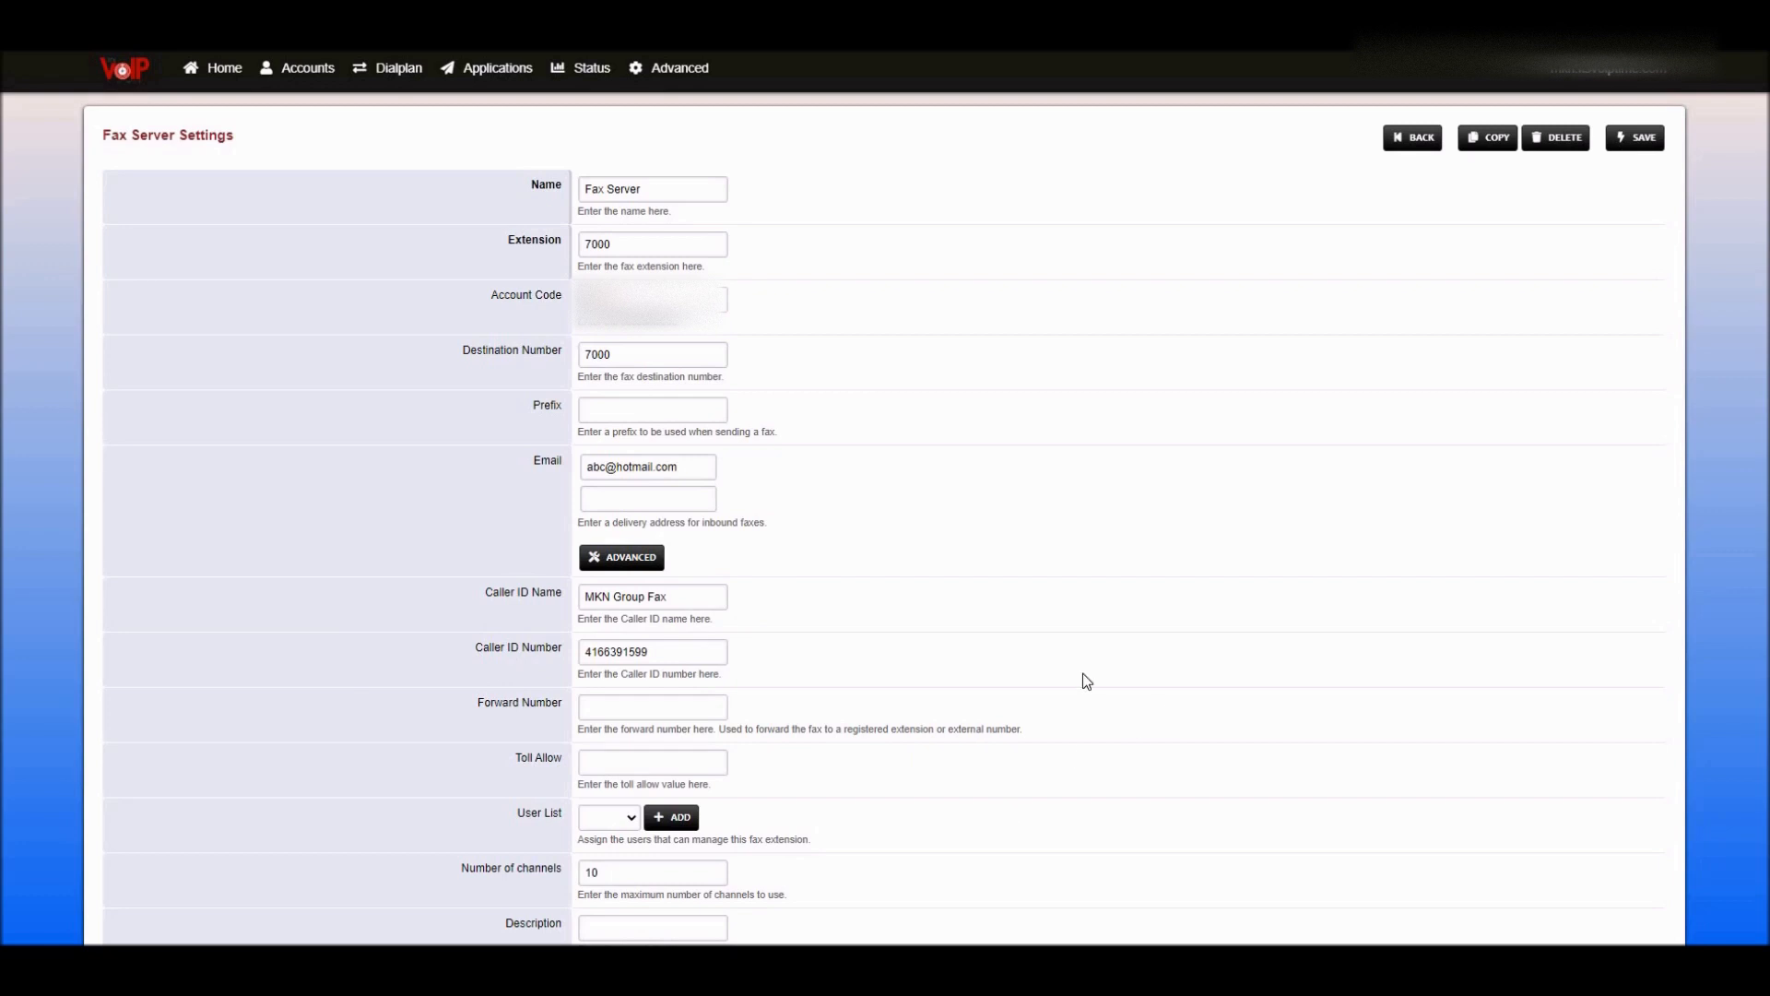
# - Save Fax-Server at extension 7000 and return to the Fax Servers list
pyautogui.click(1638, 138)
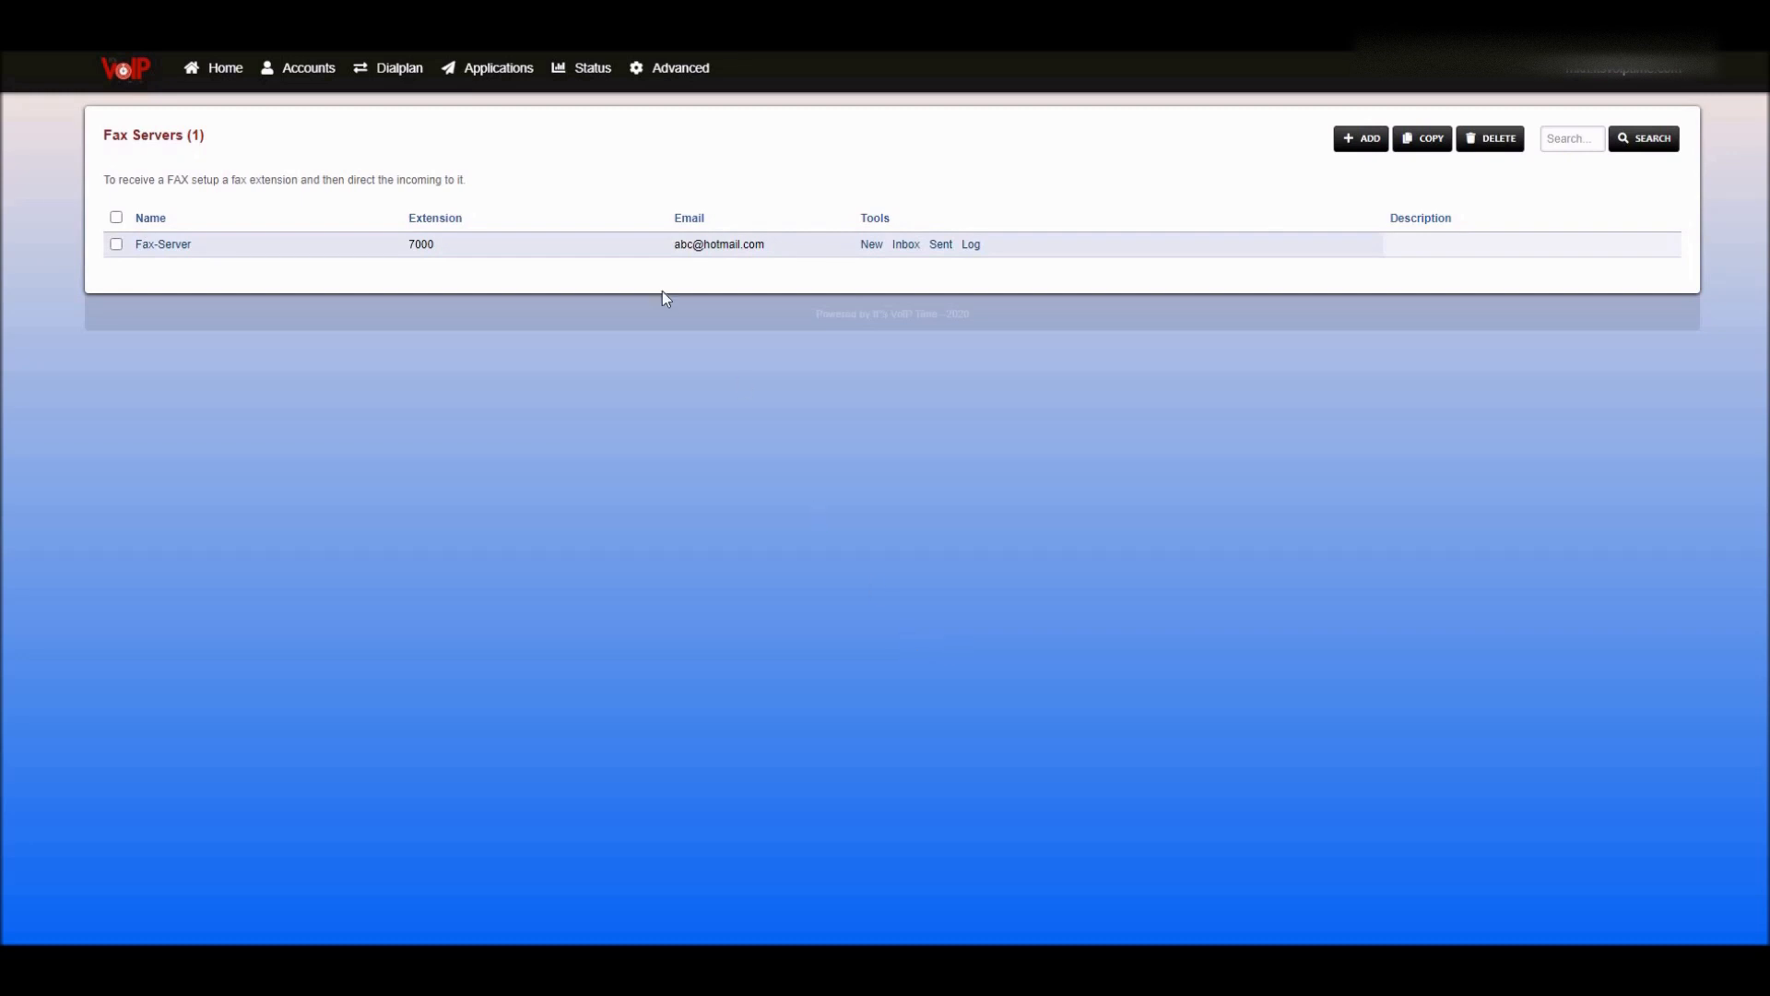
# - Start a new fax from Fax-Server 7000, noting the header is optional
pyautogui.click(871, 244)
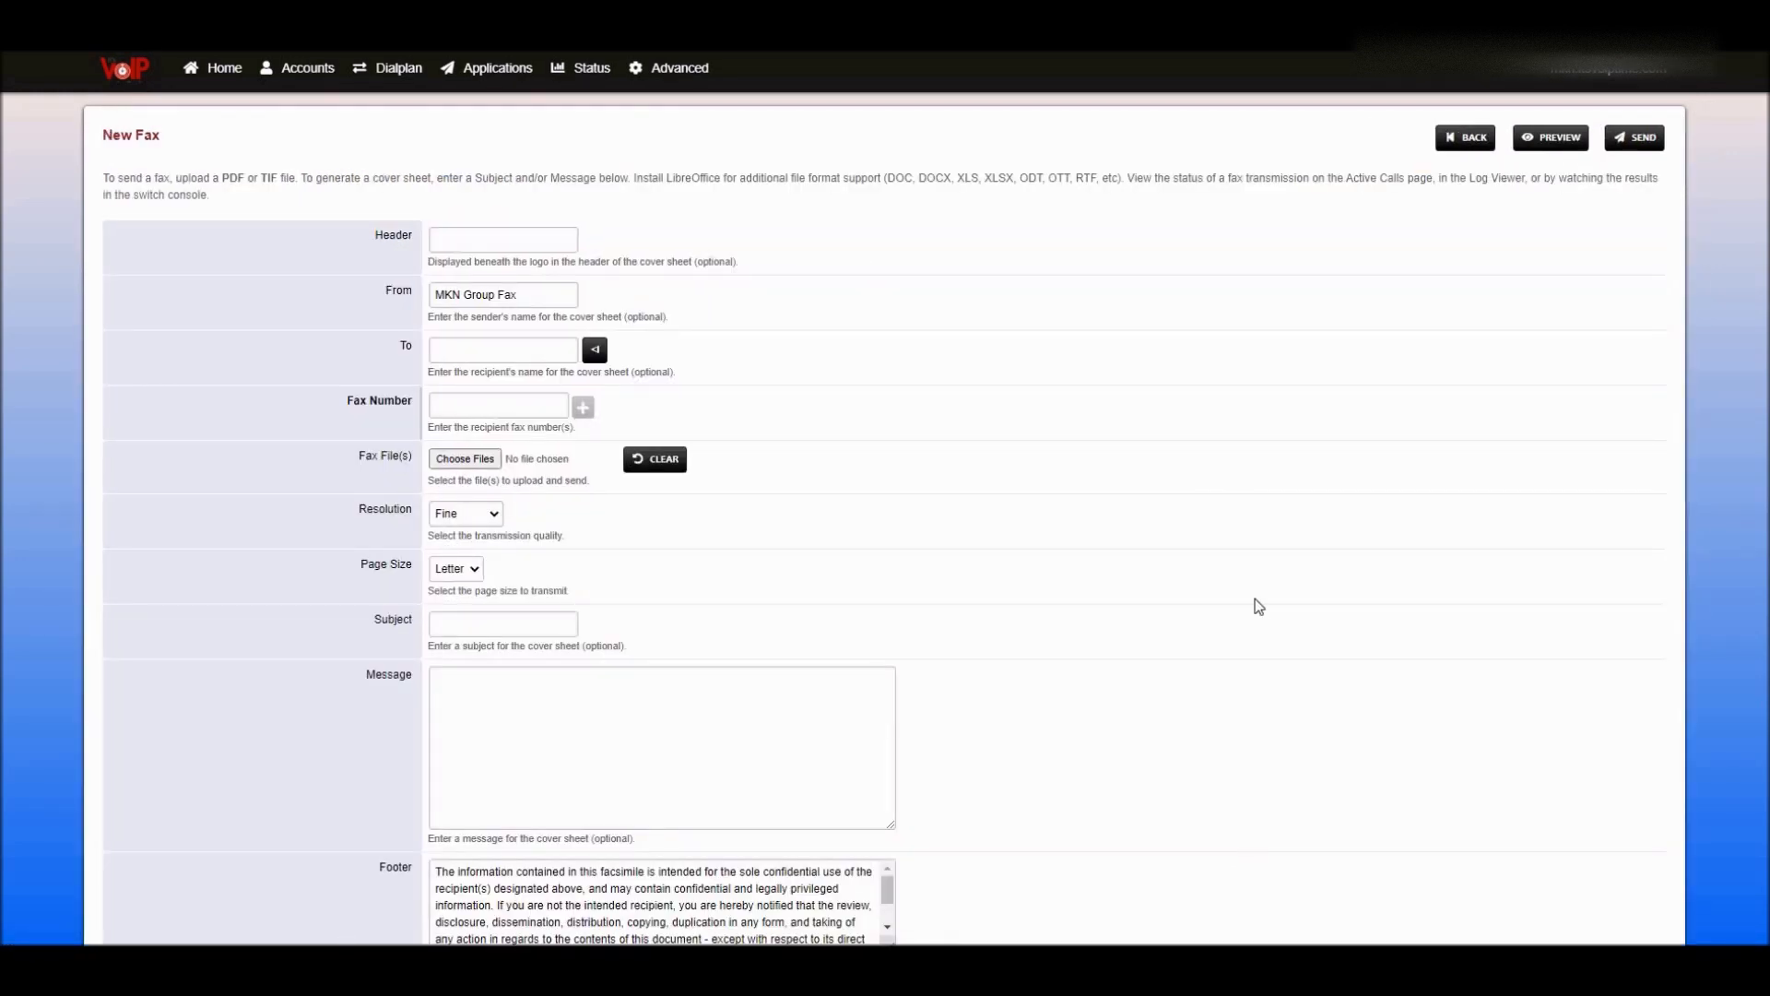
pyautogui.moveTo(693, 263); pyautogui.dragTo(736, 264)
pyautogui.click(801, 261)
# - Give the cover sheet subject 'Testing' and a message with the company's main number, then preview it
pyautogui.click(494, 625)
pyautogui.click(490, 690)
pyautogui.click(523, 725)
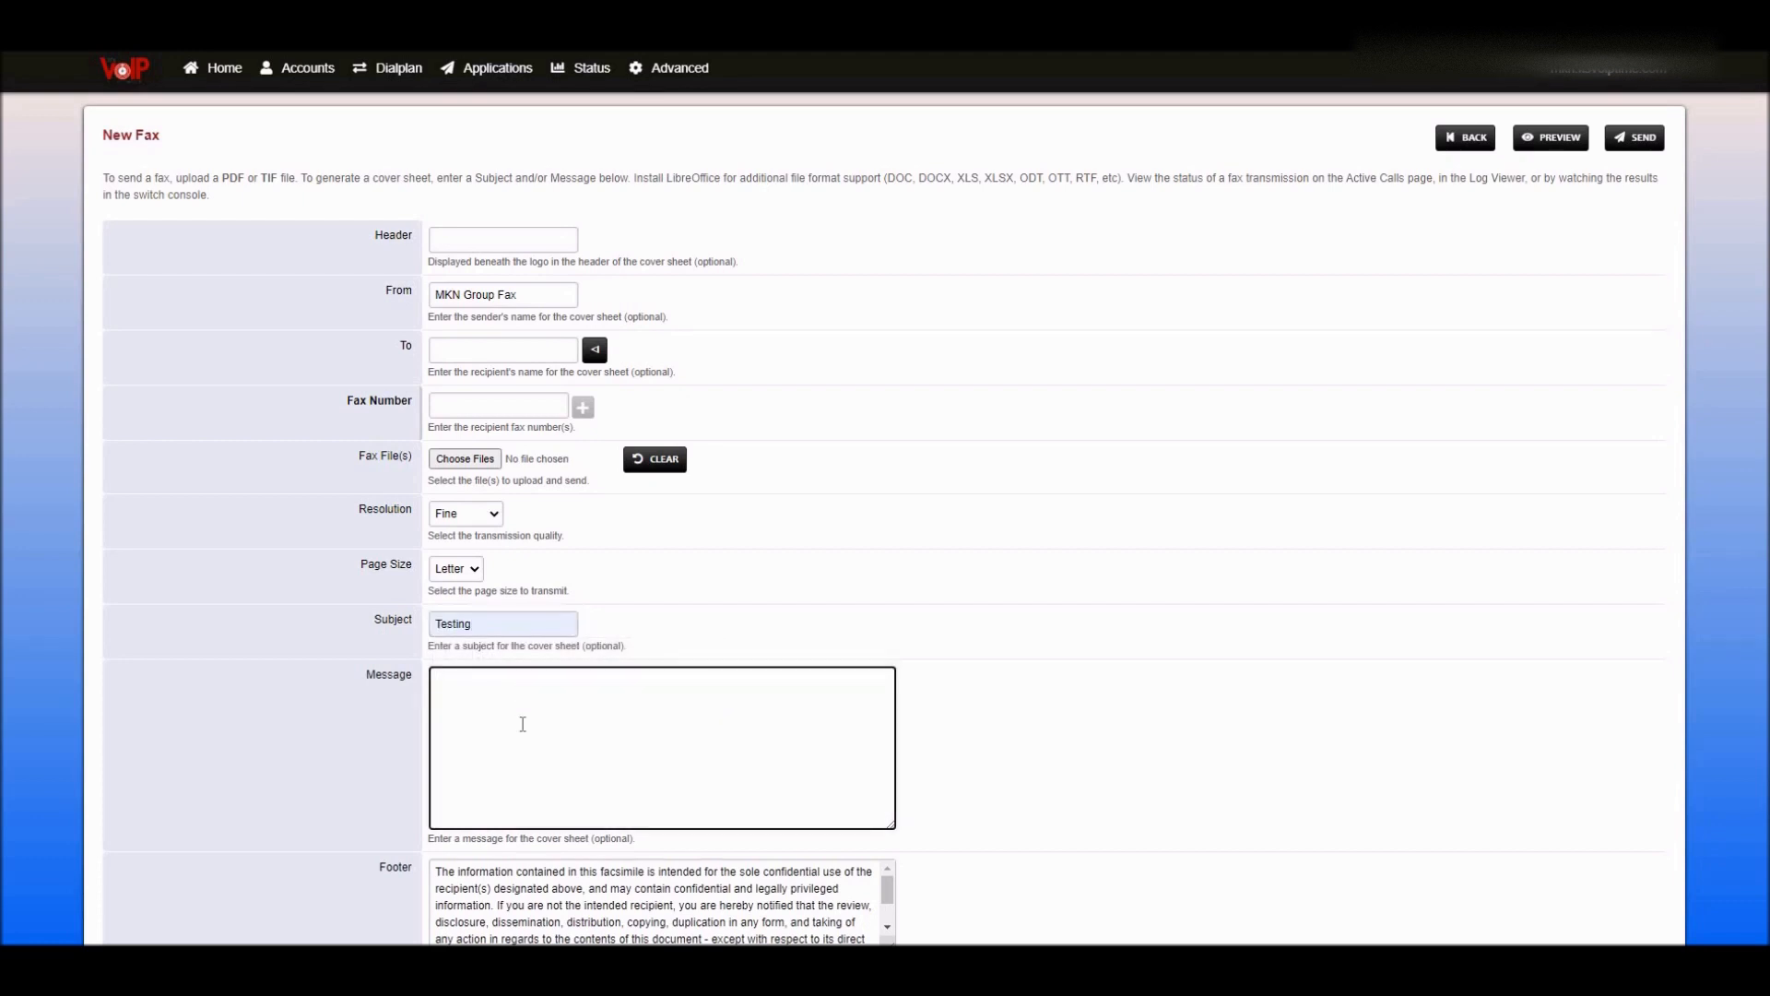
pyautogui.click(1553, 143)
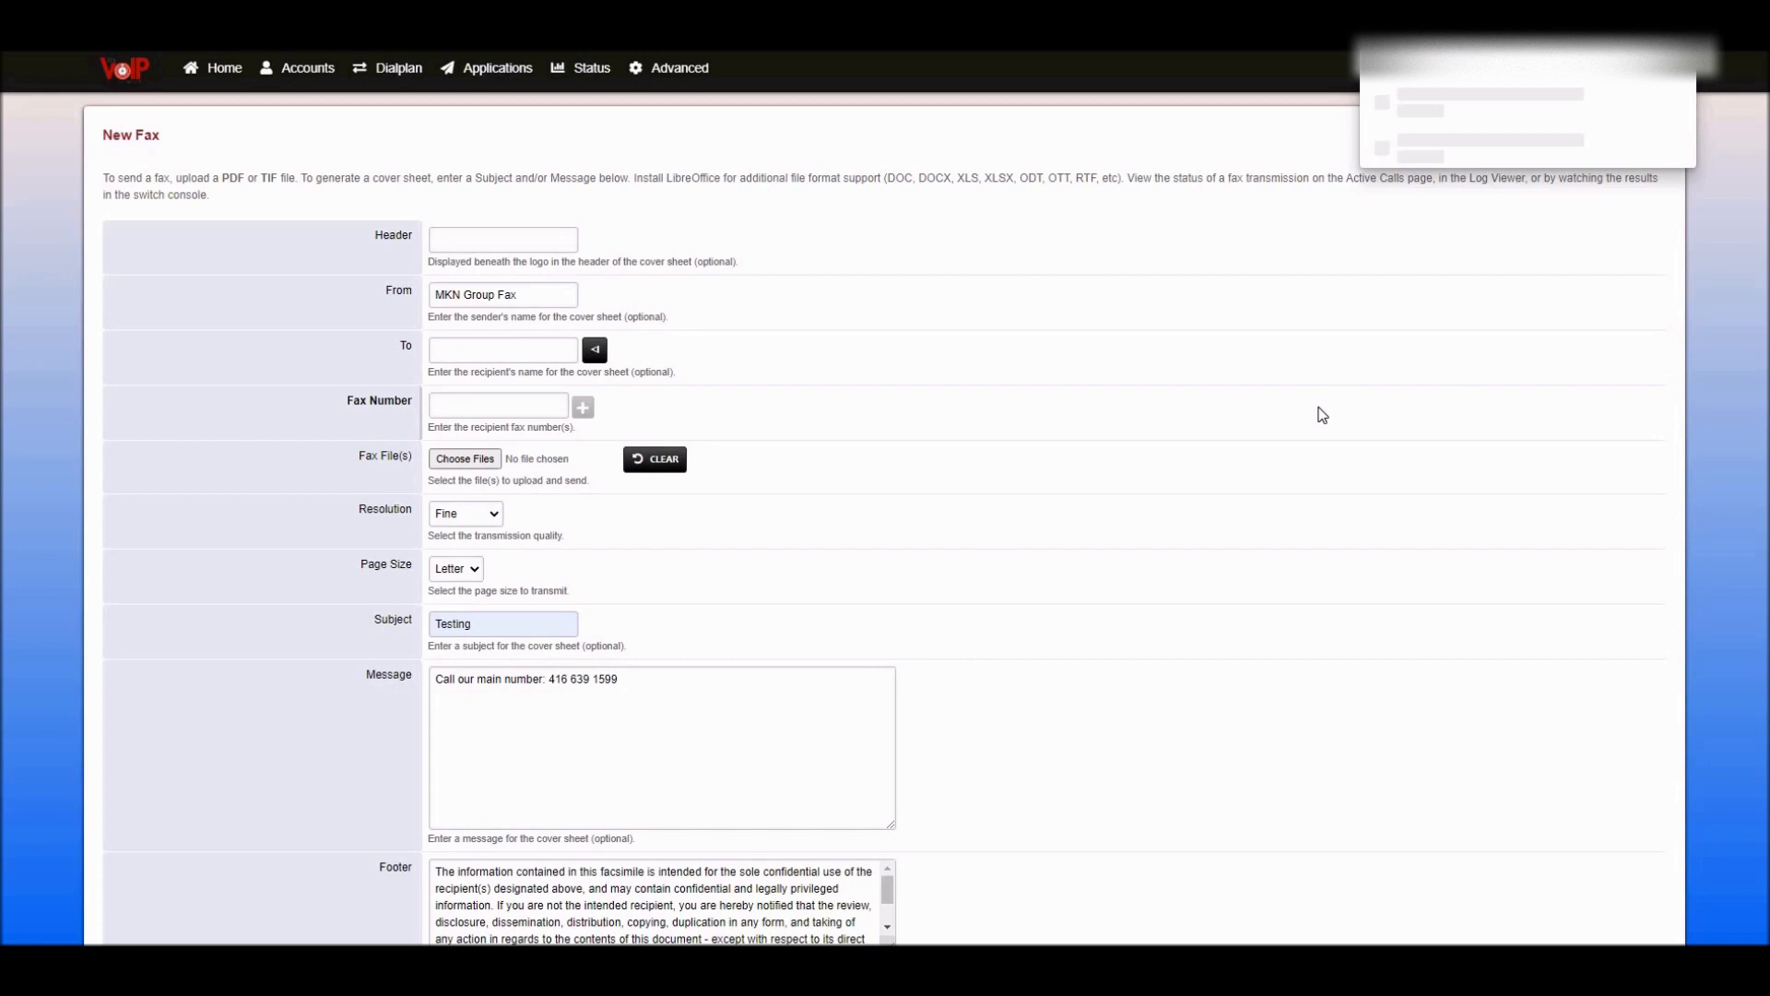
# - Open the downloaded cover sheet PDF, scroll through it, then close it to return to the form
pyautogui.click(1420, 110)
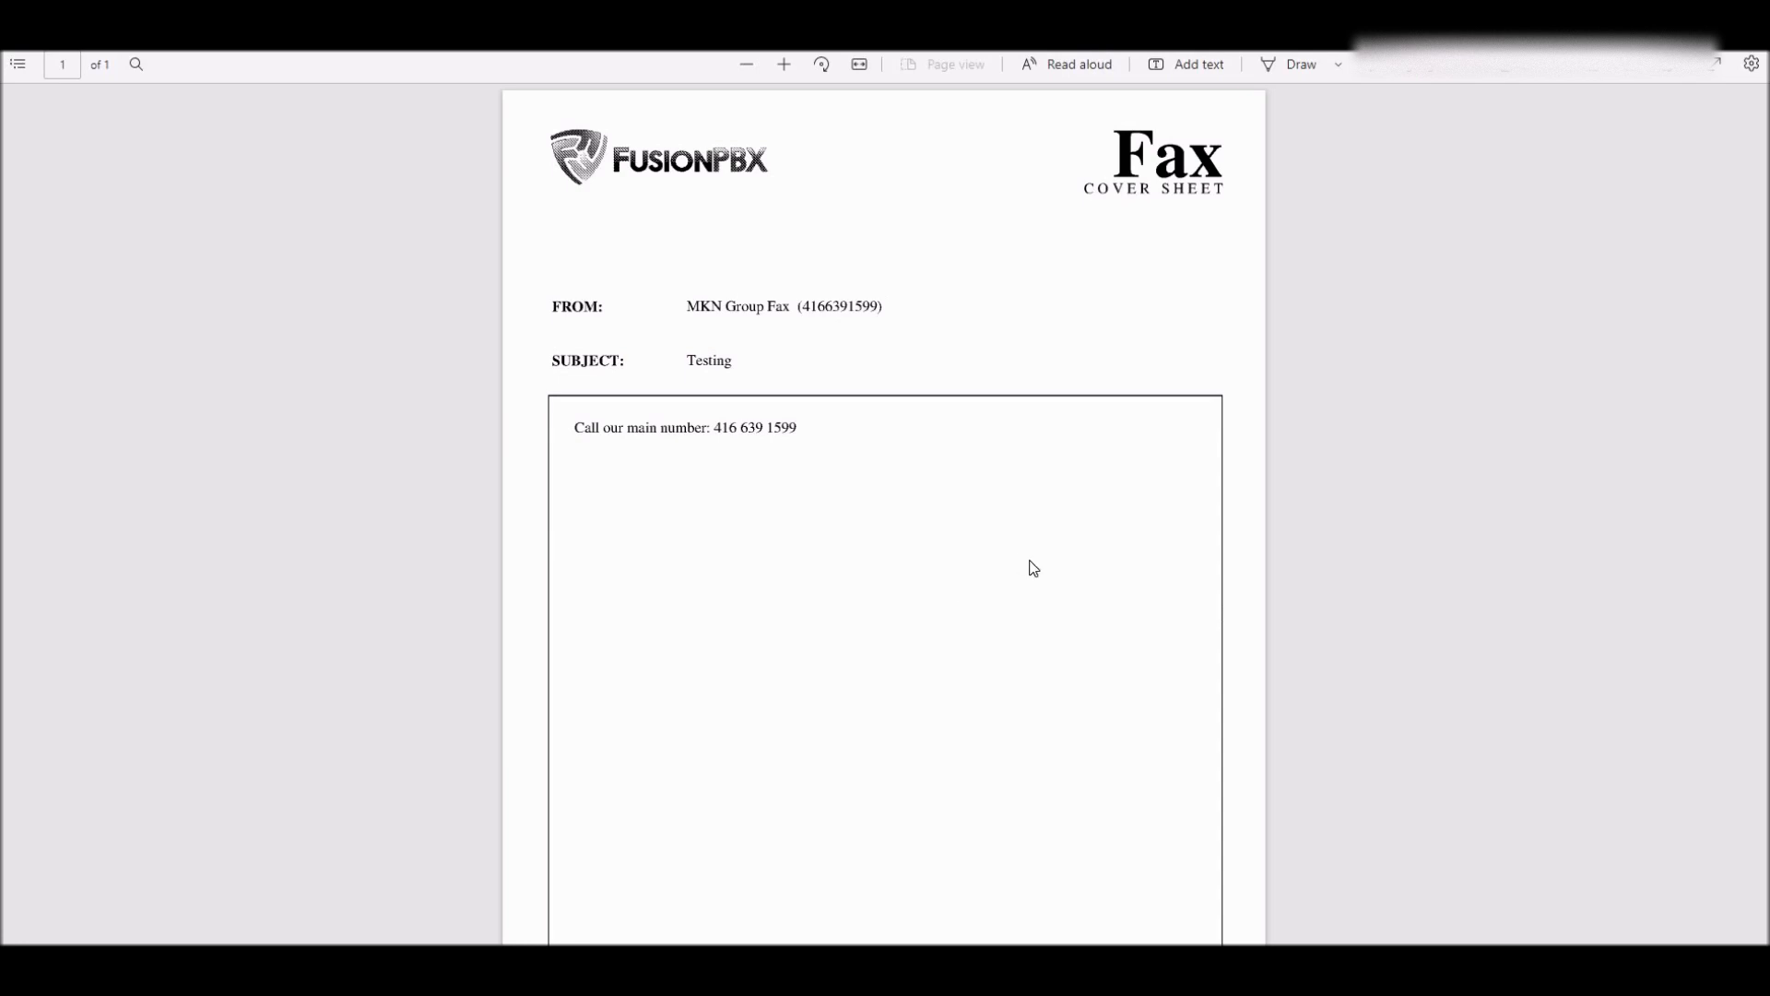
pyautogui.scroll(-2, 1033, 567)
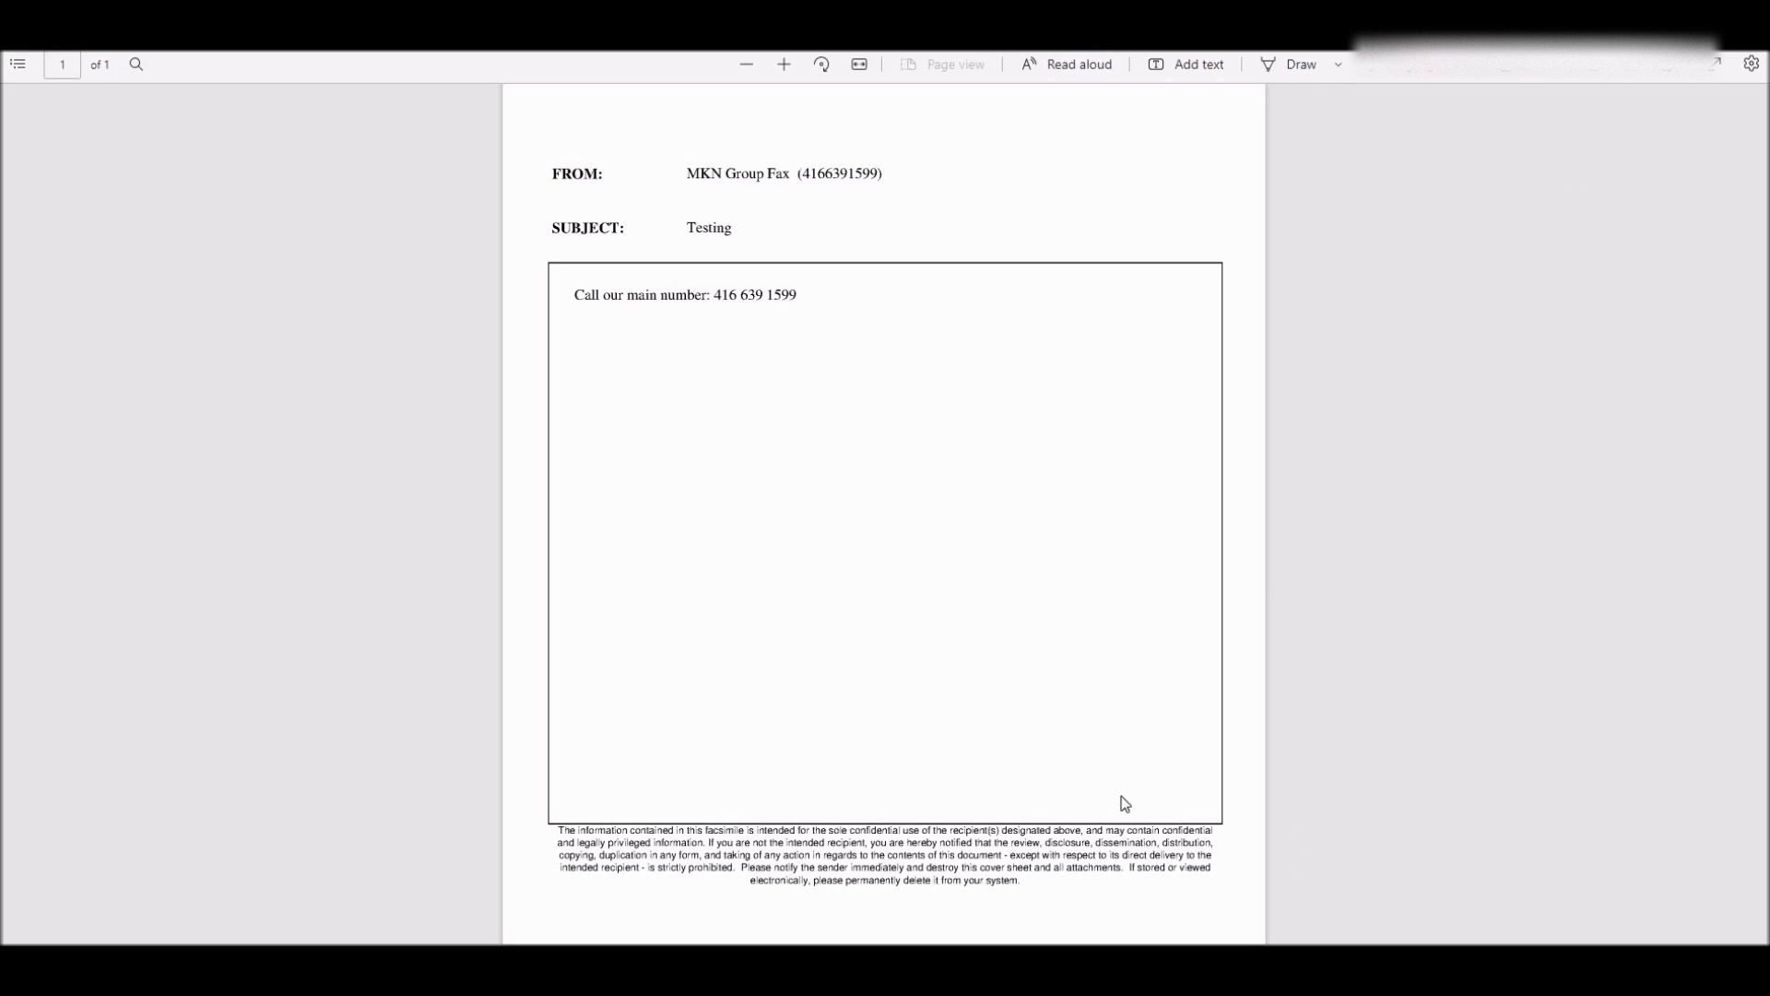
pyautogui.scroll(2, 1122, 797)
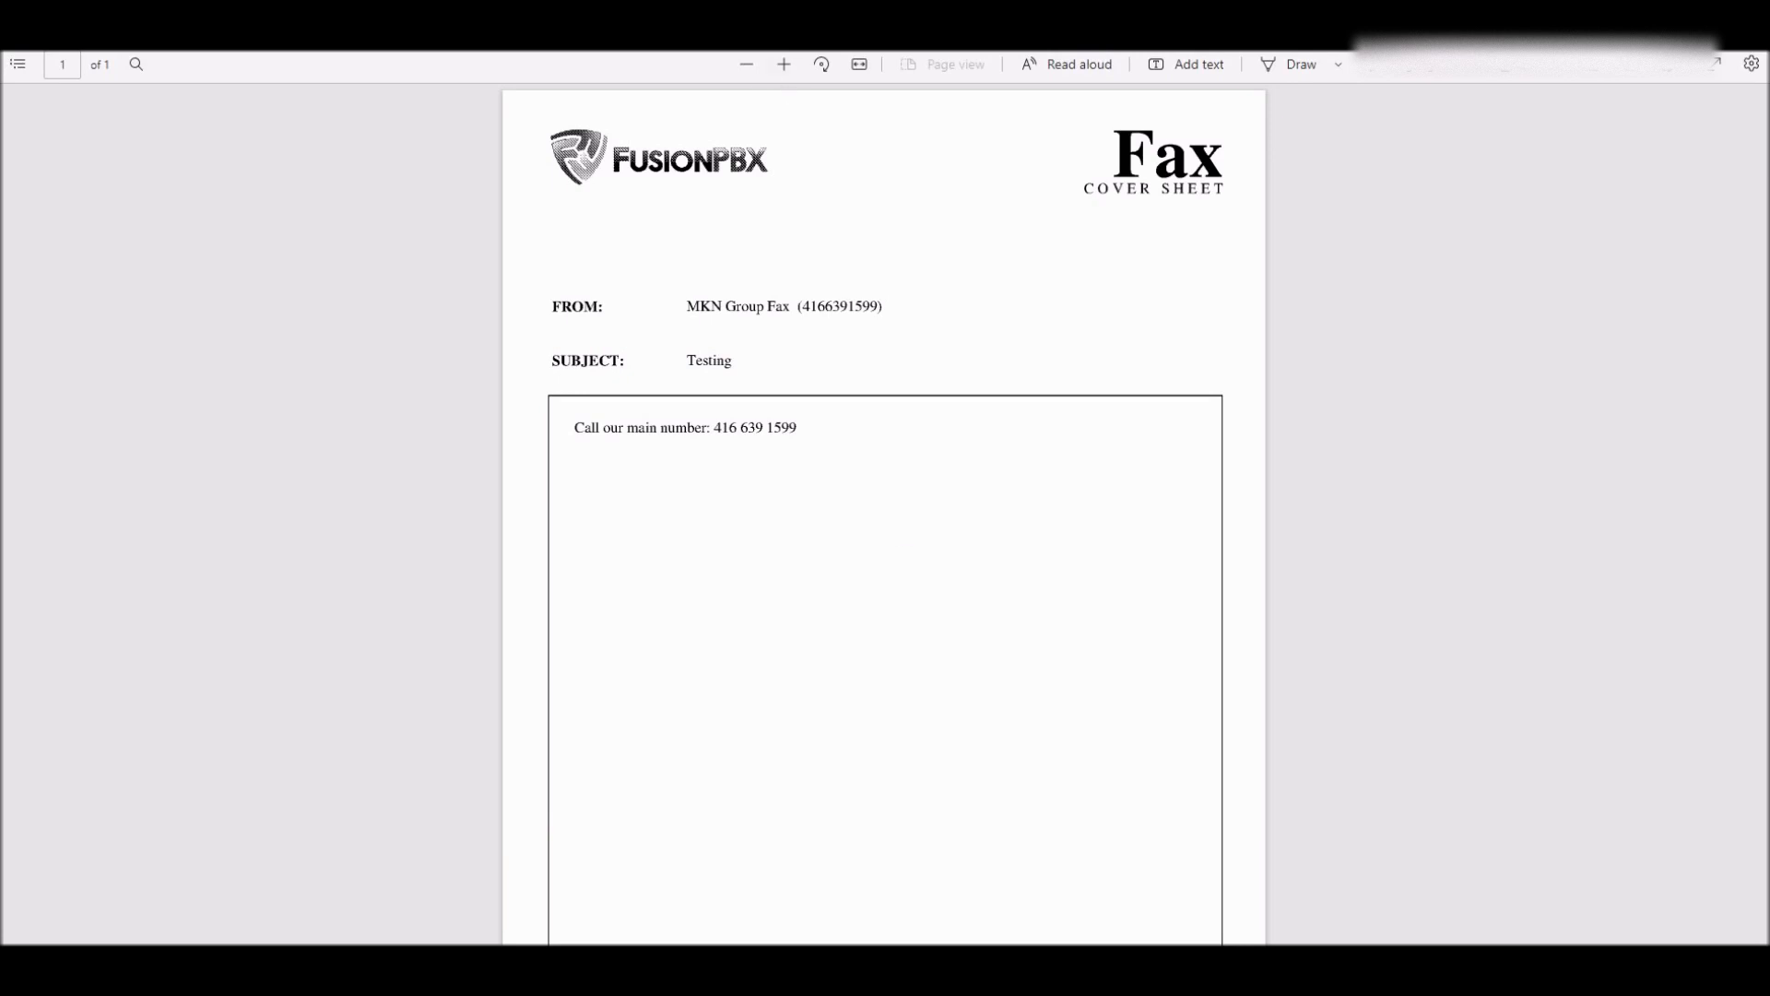
pyautogui.hotkey('ctrl', 'w')
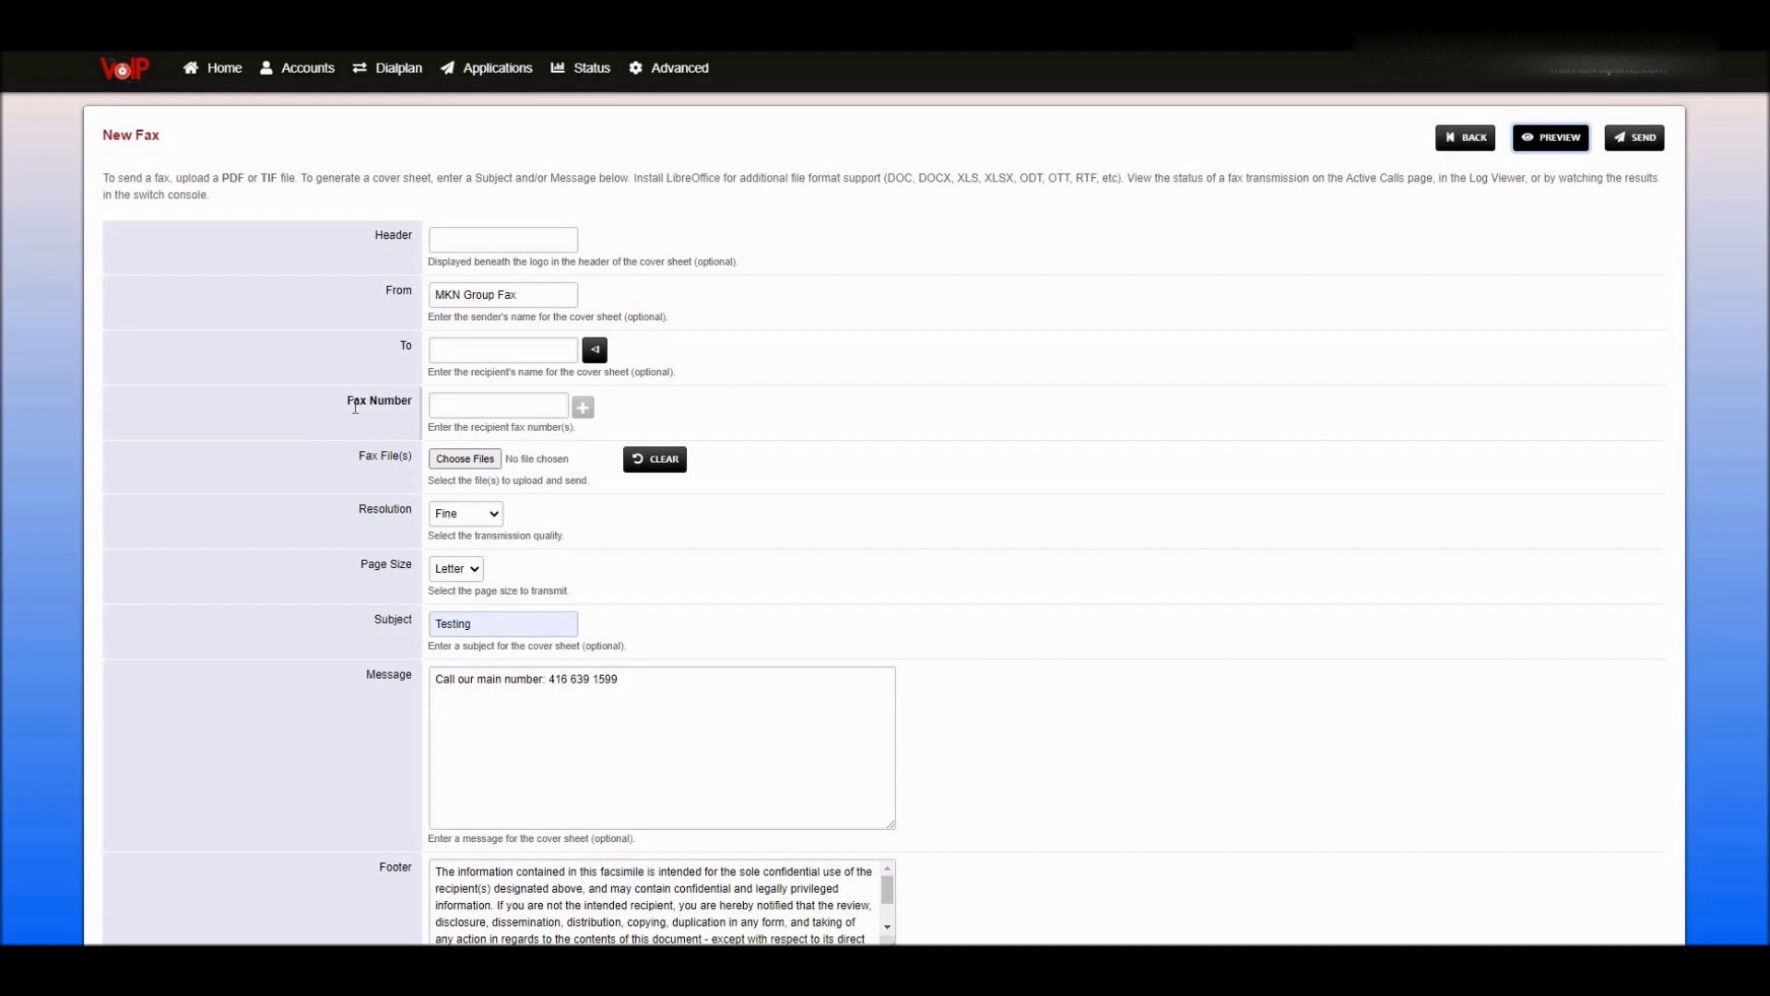
# - Paste the [out]-prefixed recipient number into the Fax Number field and check its digits
pyautogui.rightClick(443, 403)
pyautogui.click(498, 576)
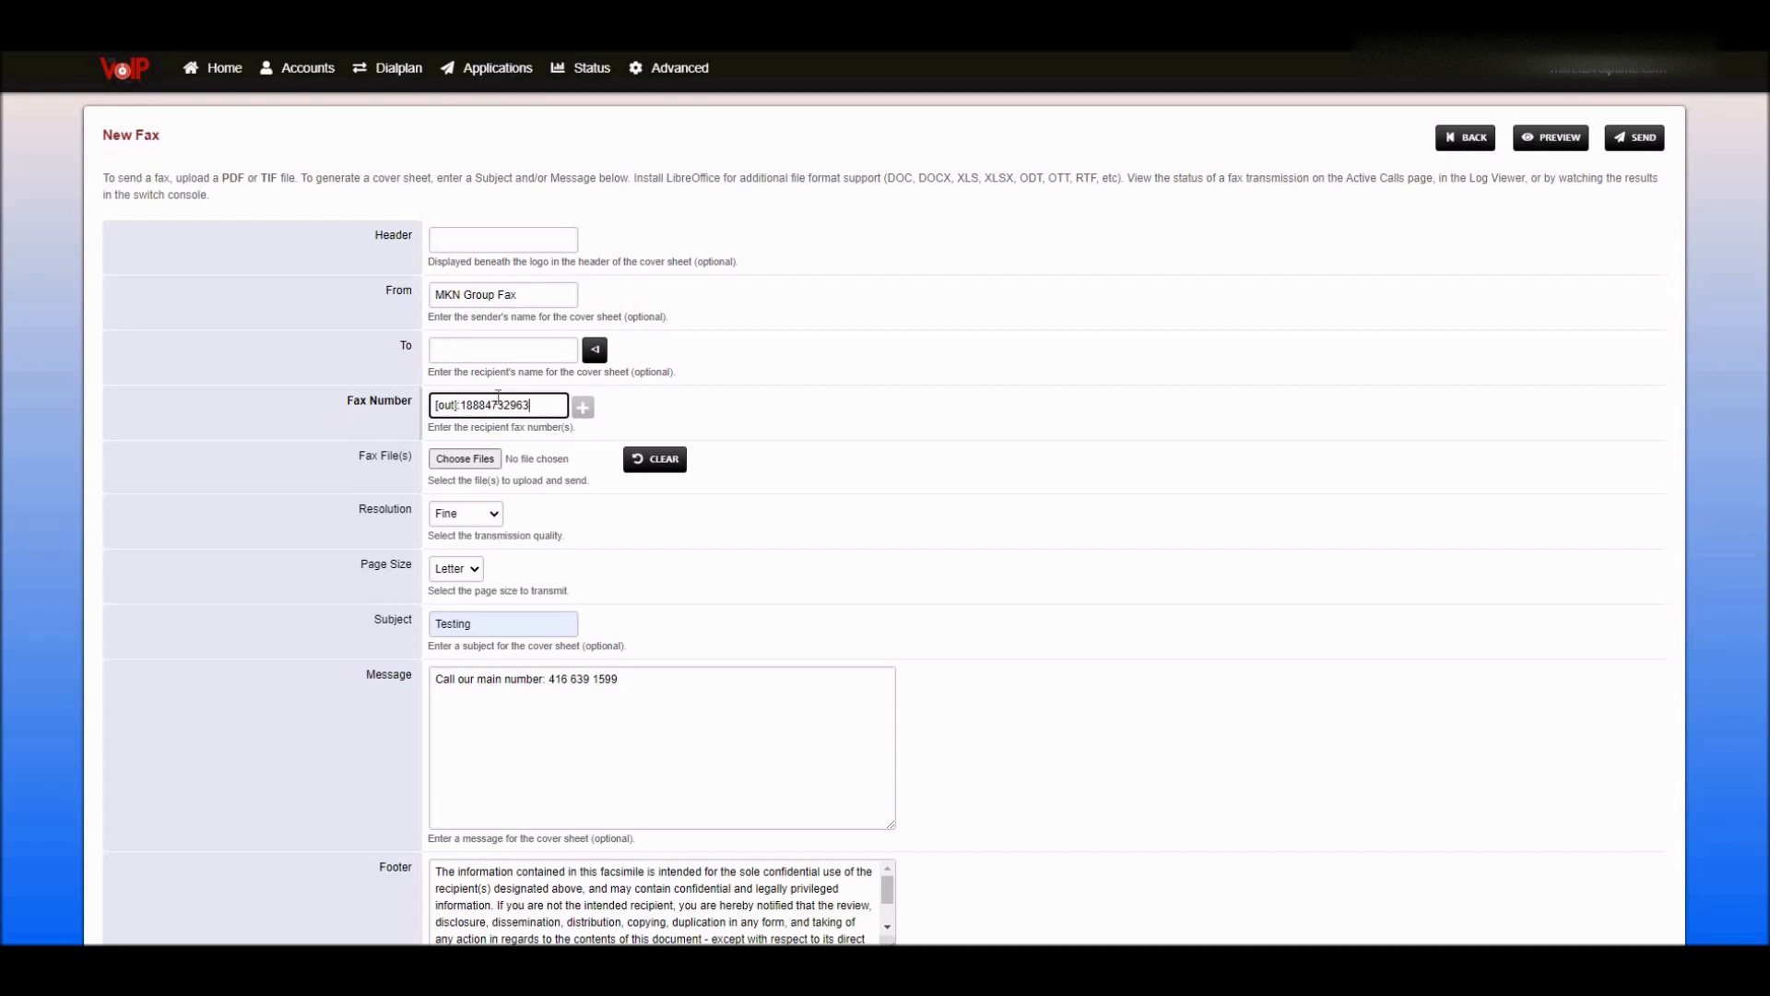
pyautogui.moveTo(468, 407); pyautogui.dragTo(484, 407)
# - Attach This is a test.pdf as the fax file and send the fax
pyautogui.click(539, 407)
pyautogui.click(455, 459)
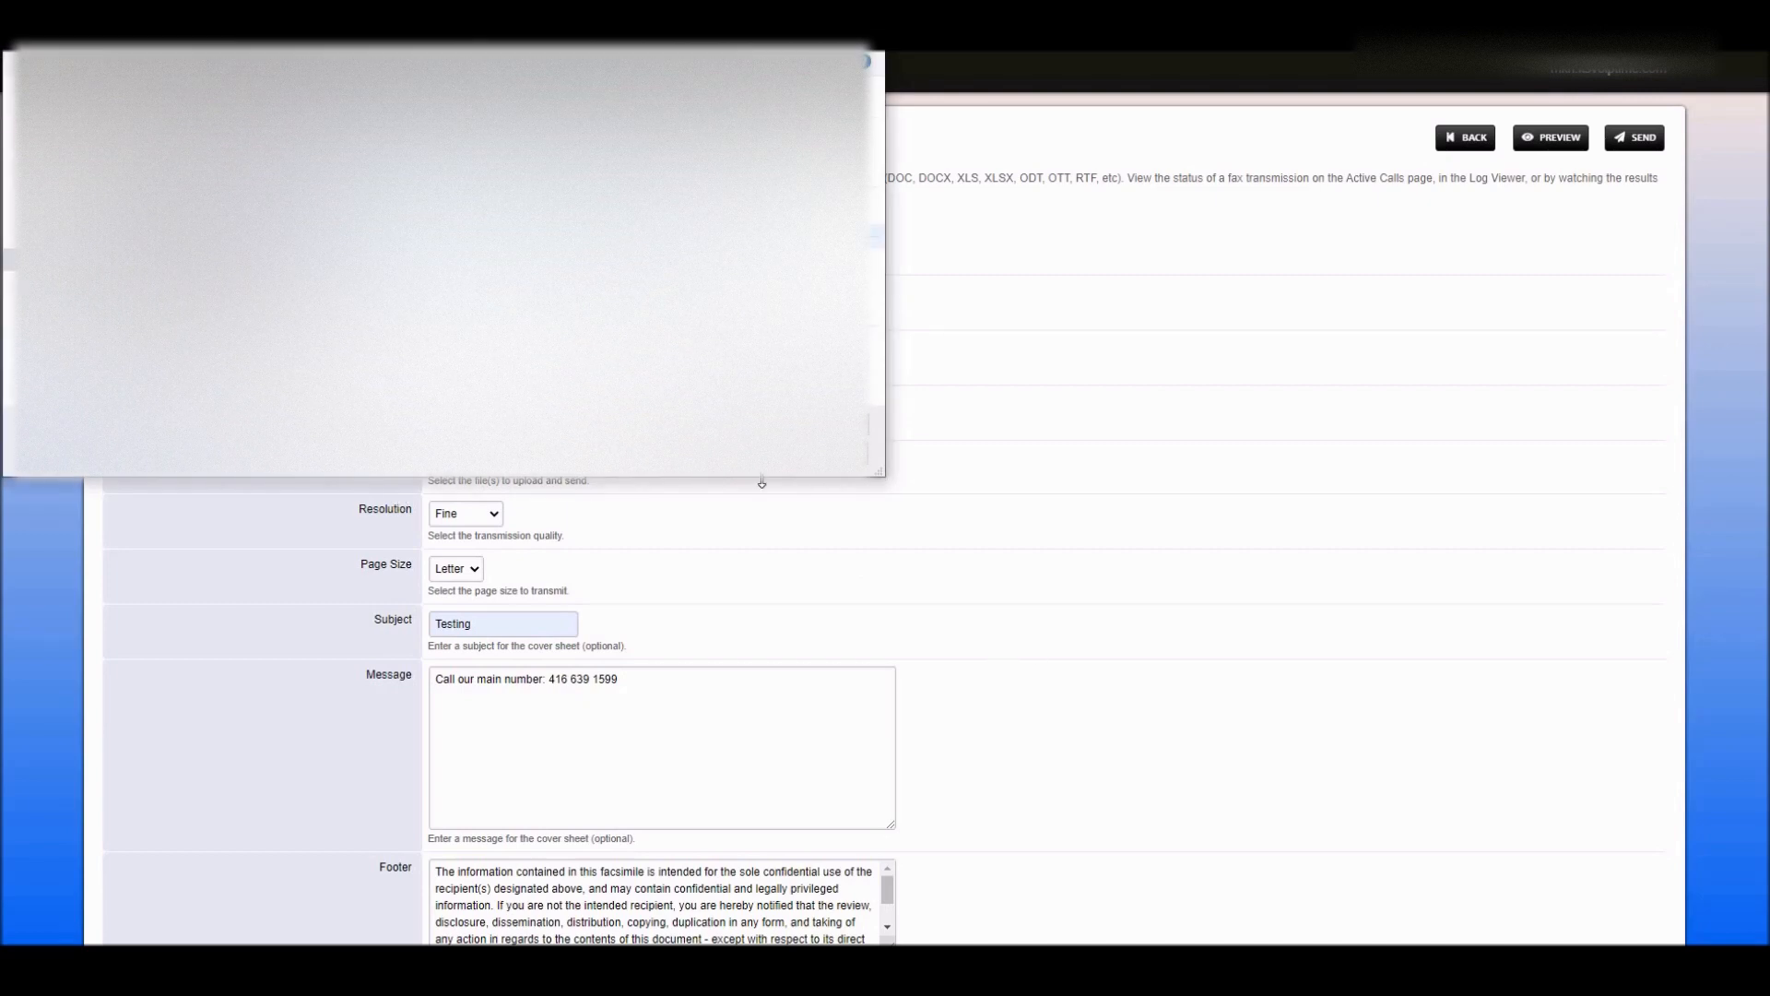
pyautogui.click(751, 458)
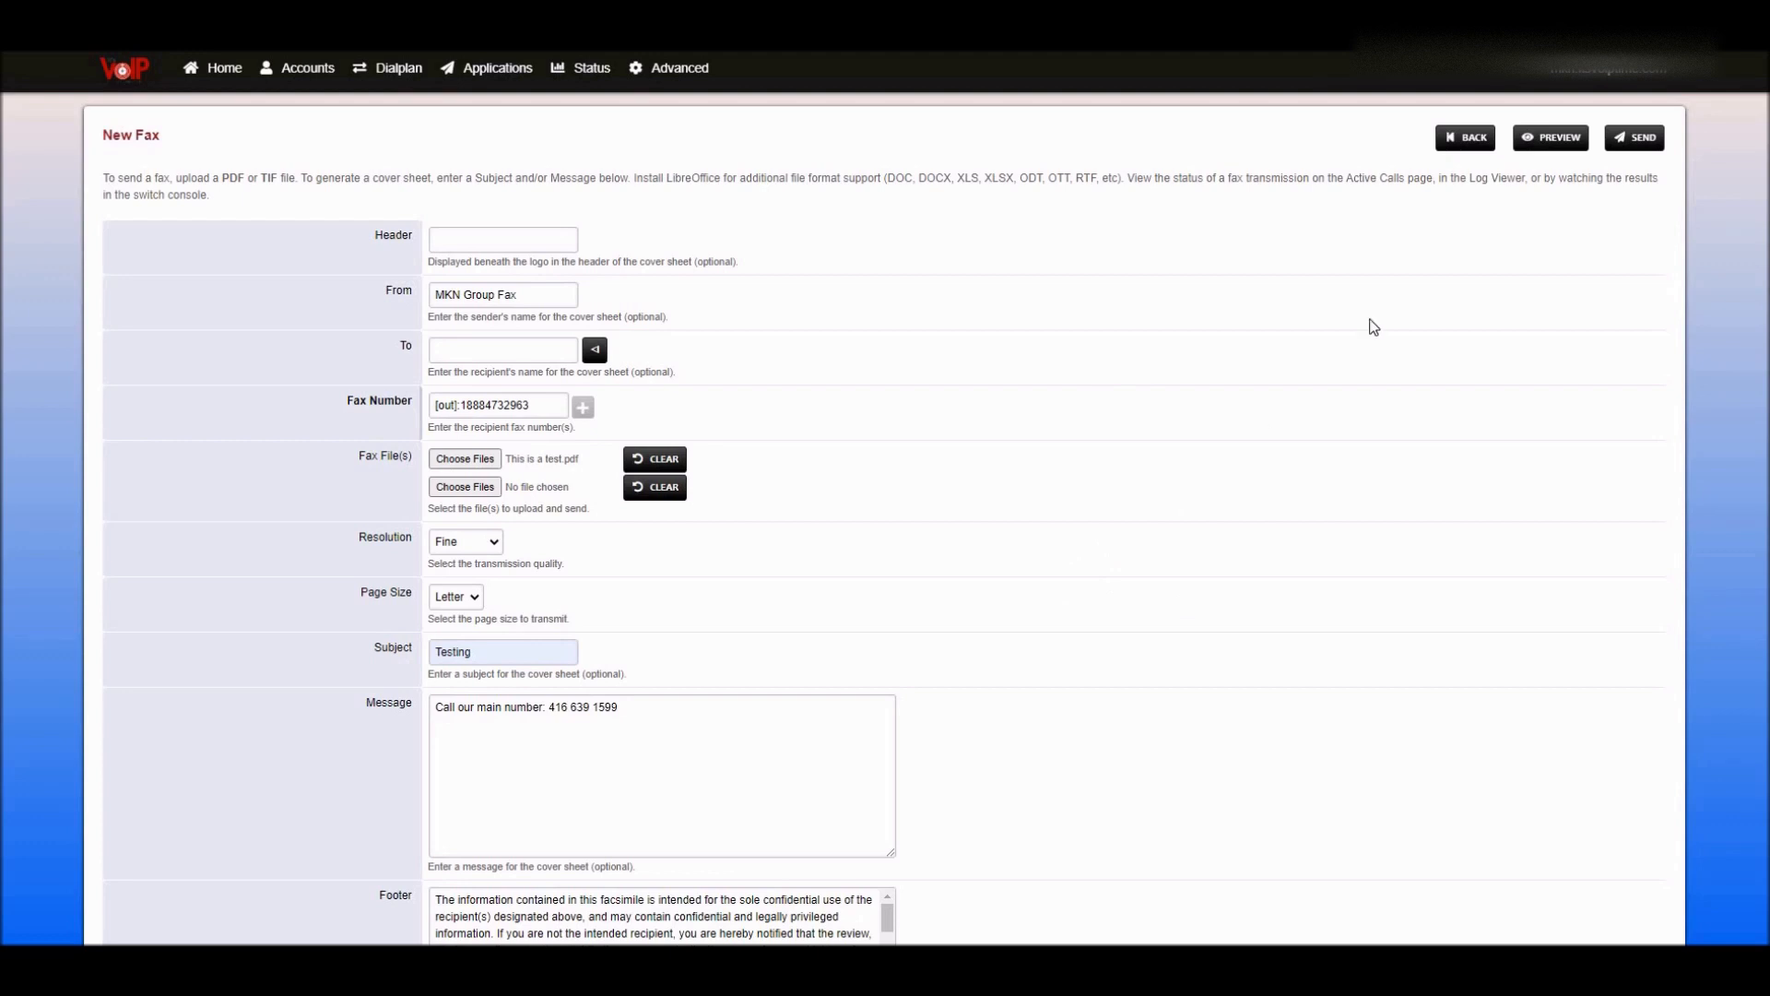
pyautogui.click(1620, 148)
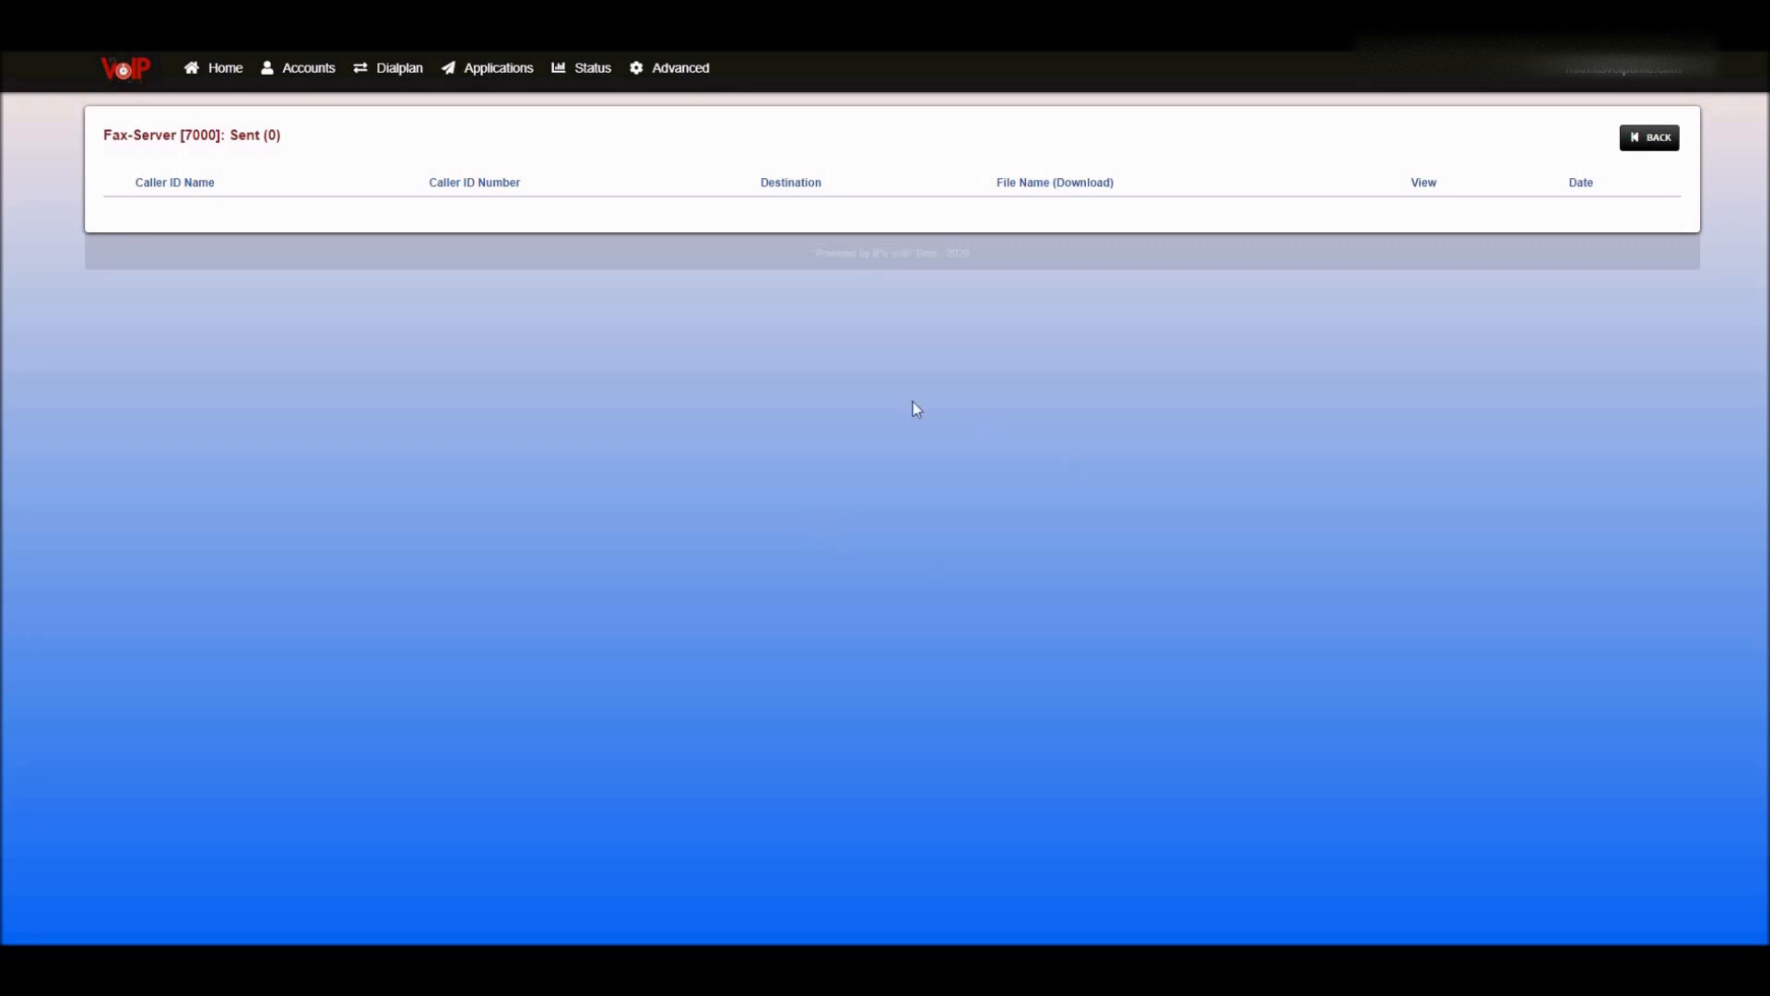
# - Bring up the Applications menu in the top navigation bar
pyautogui.click(498, 69)
# - Open and refresh Fax-Server 7000's log, showing the first attempt failed with code 49
pyautogui.click(516, 422)
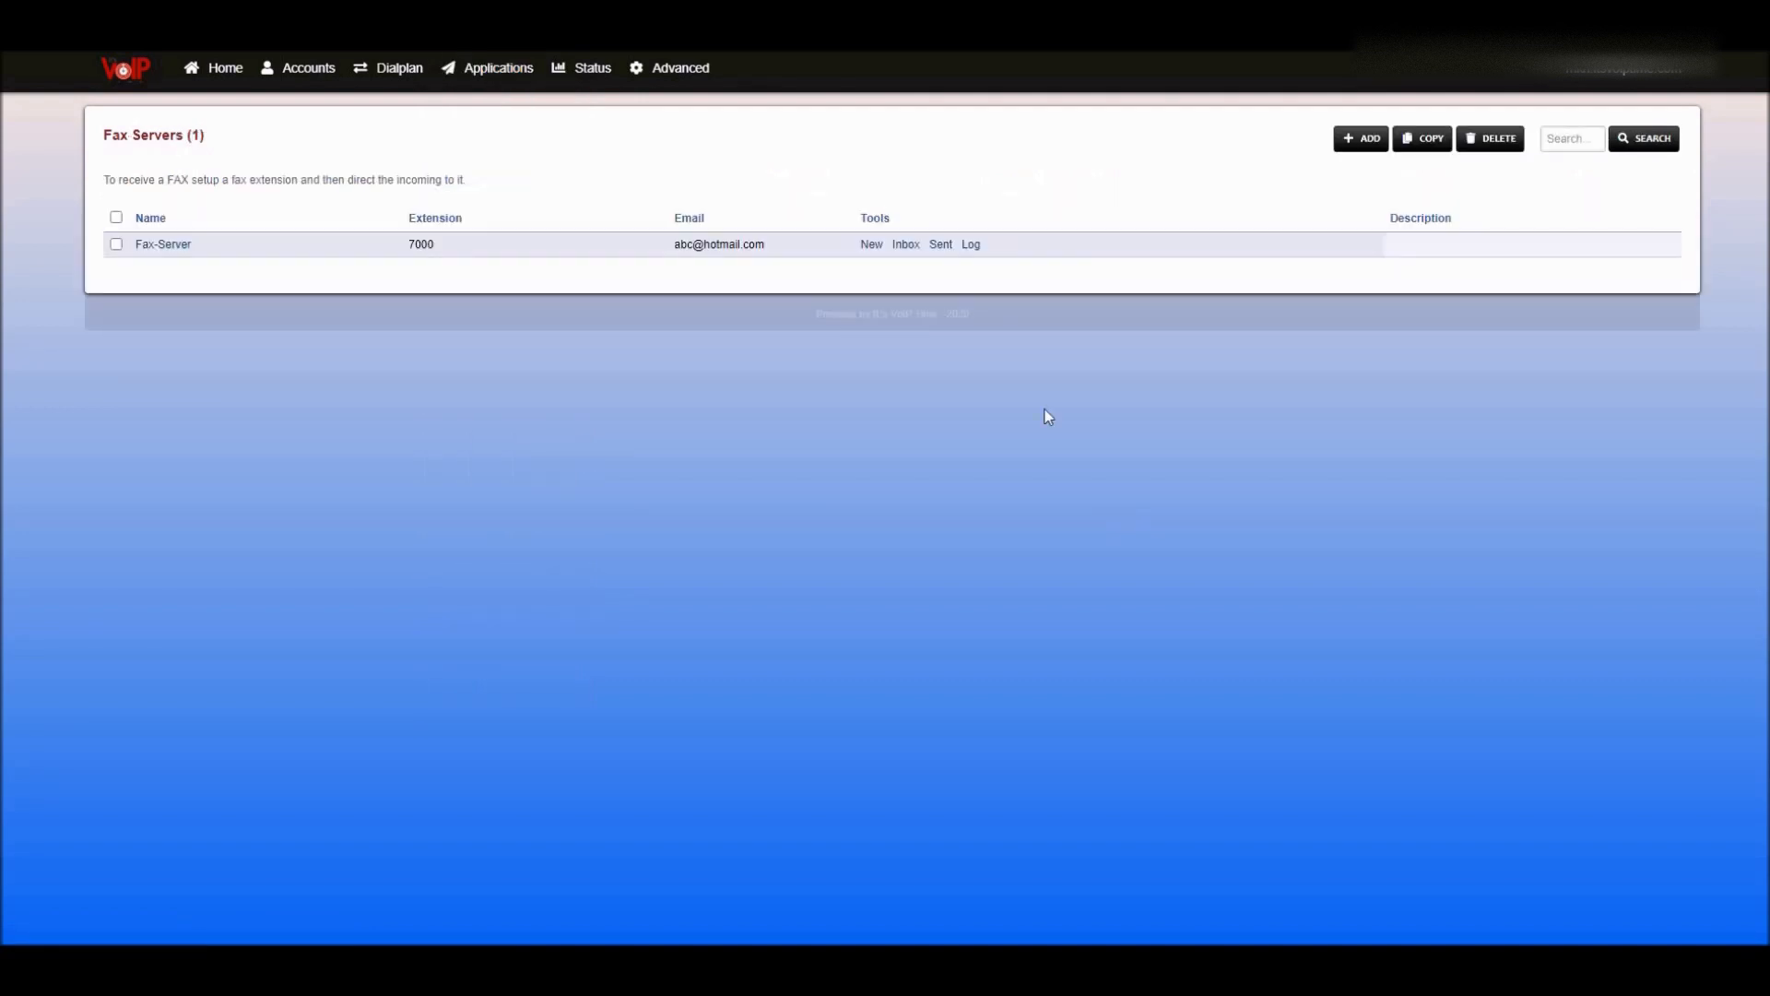
pyautogui.click(970, 246)
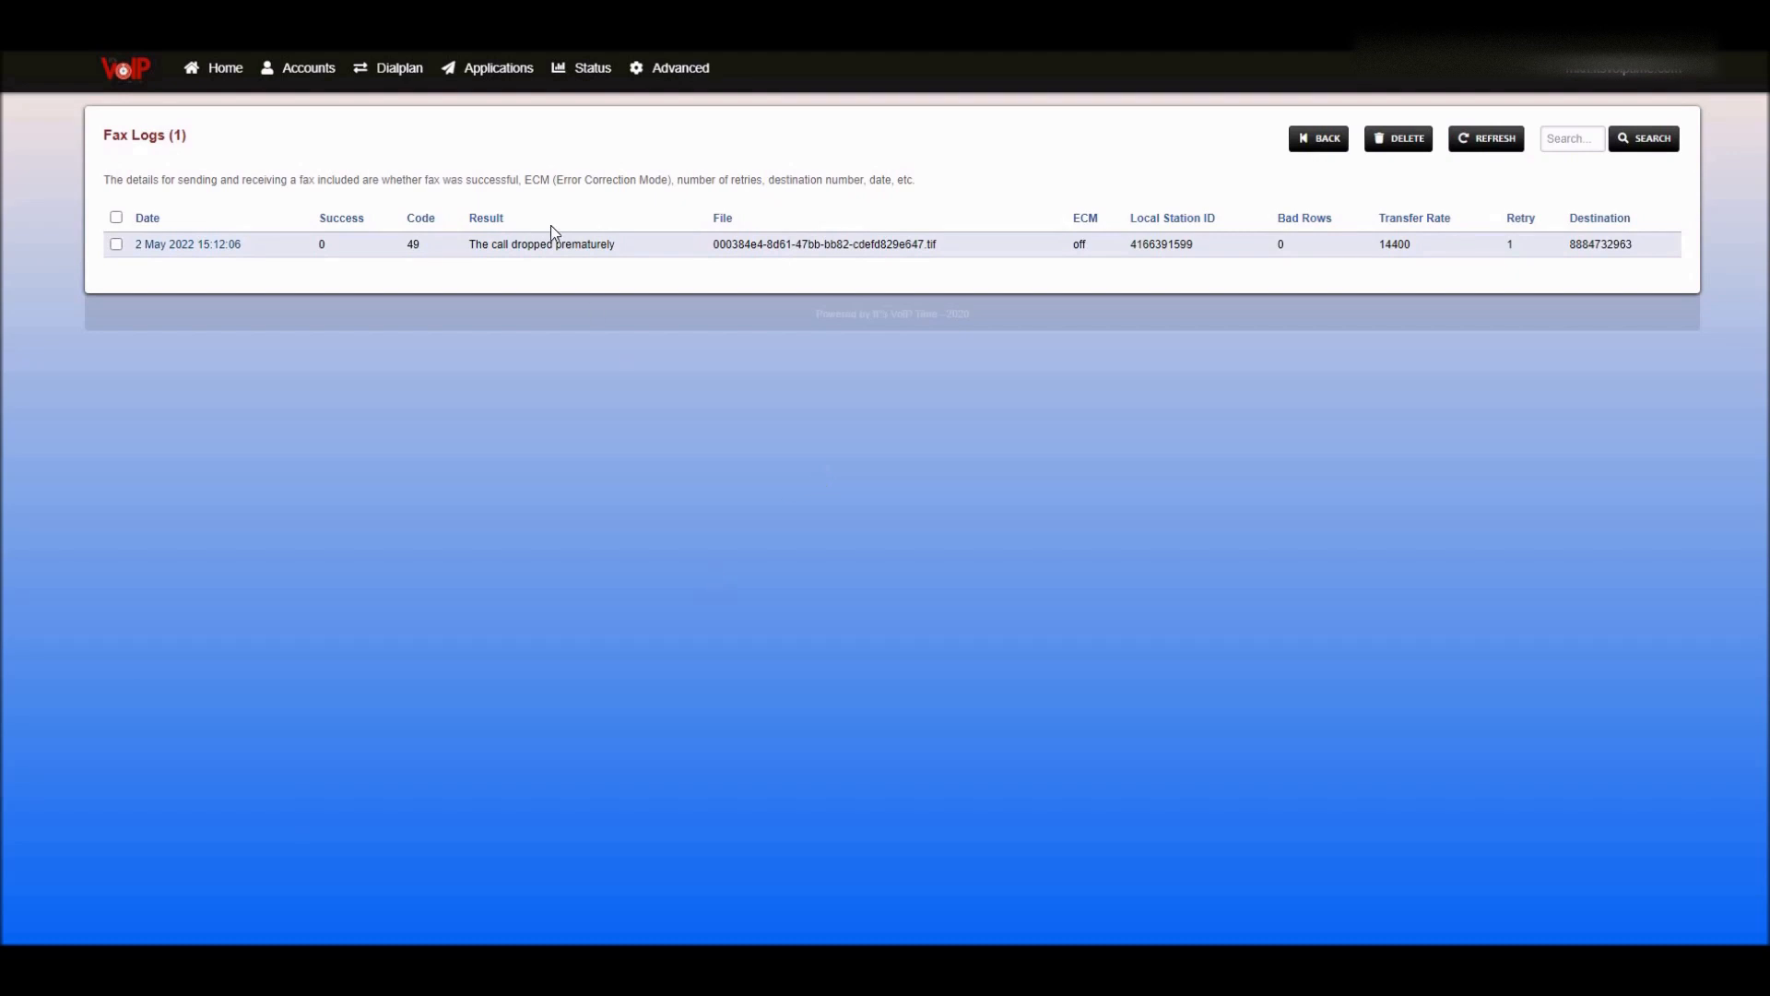
pyautogui.click(1486, 139)
# - Return to the Fax Servers list through Applications > Fax Server
pyautogui.click(498, 68)
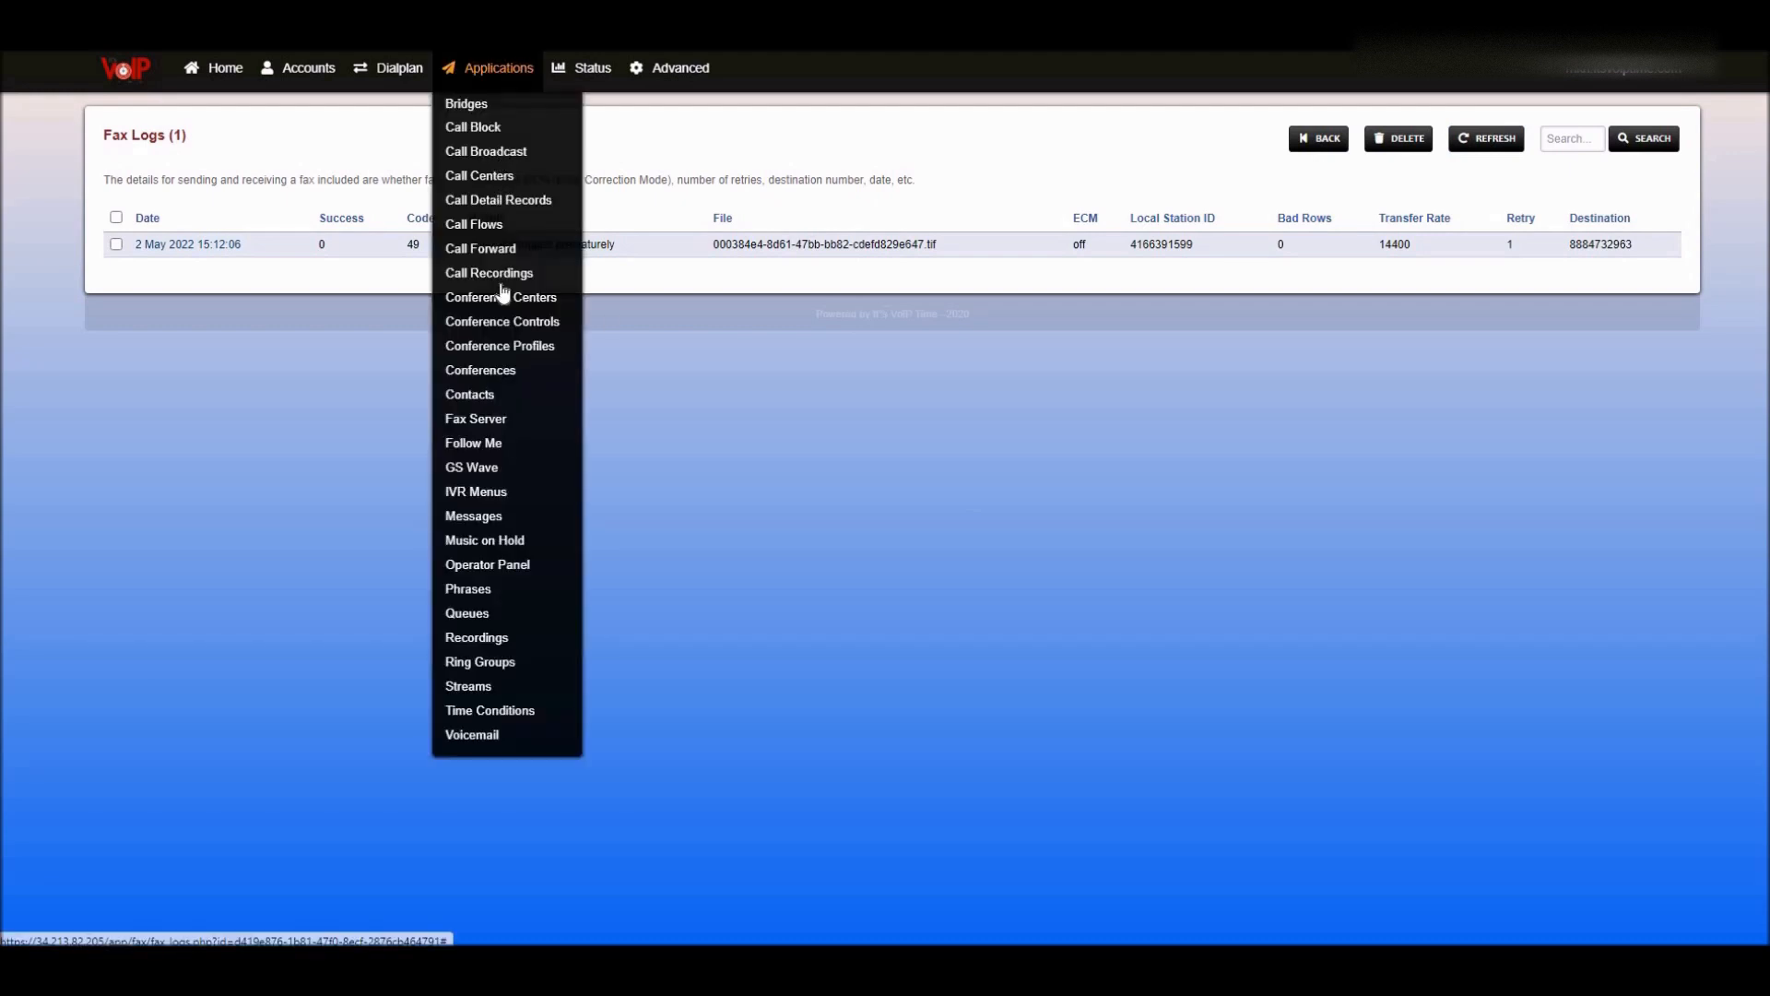
pyautogui.click(478, 419)
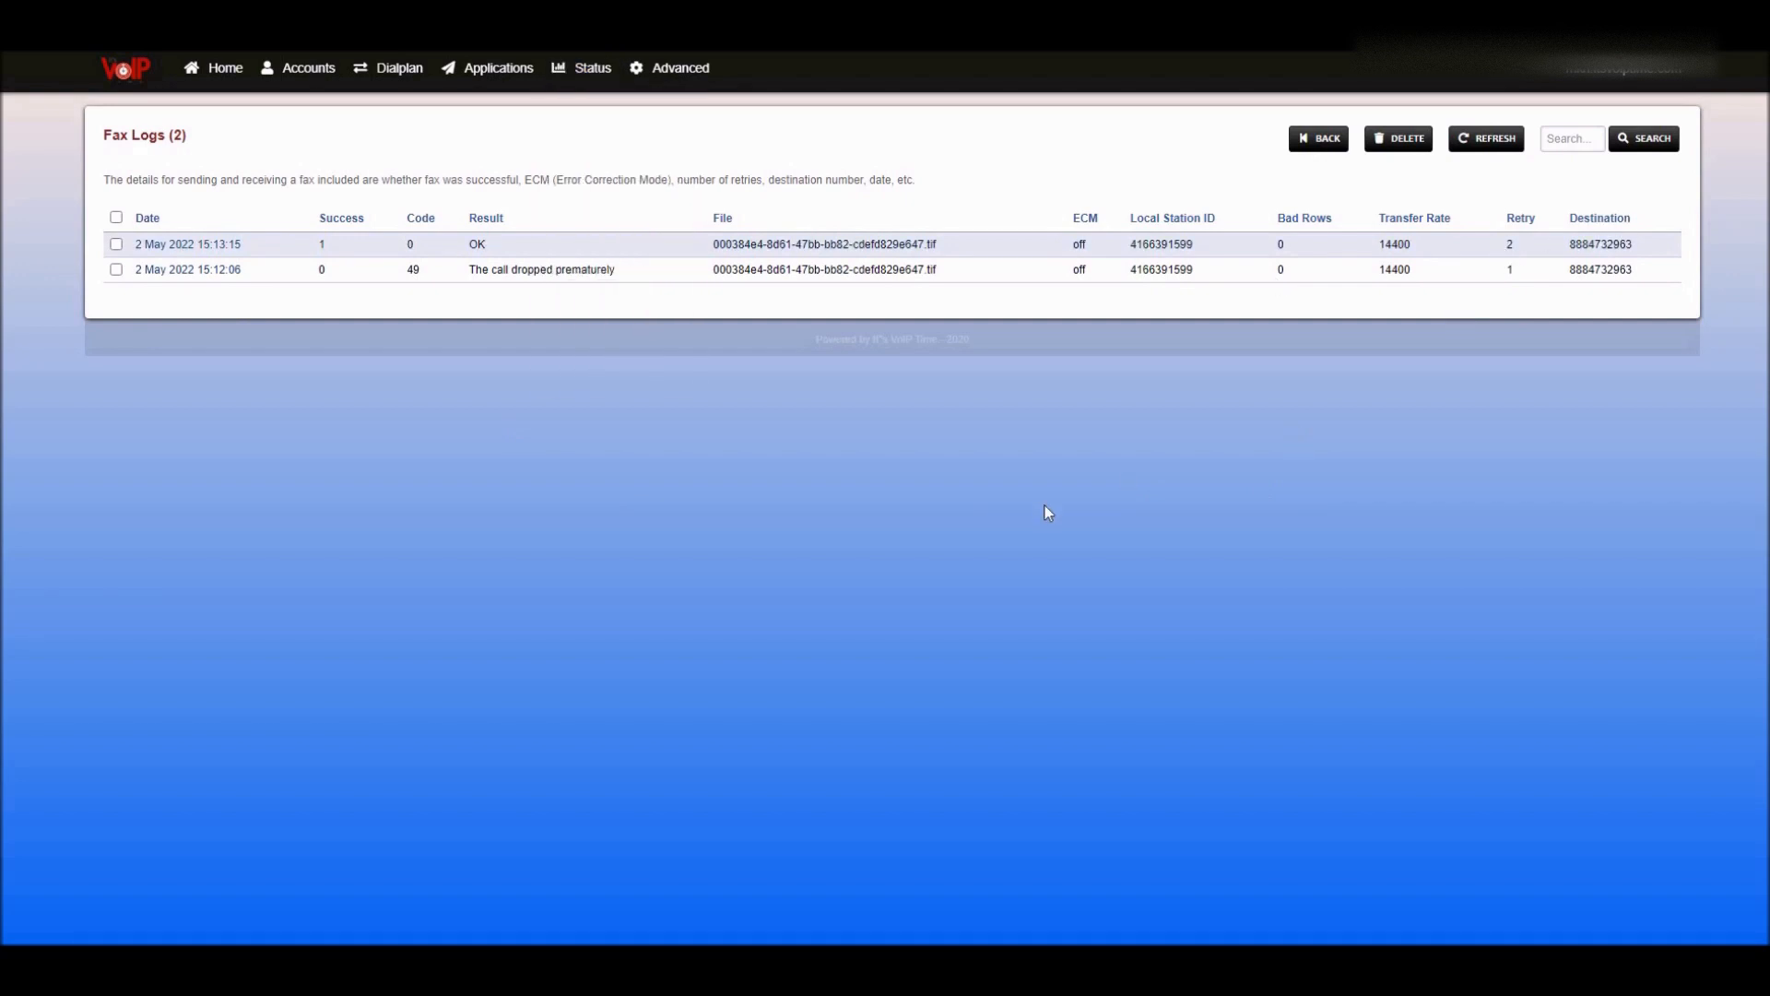
# - Go to Applications > Fax Server and open Fax-Server 7000's Sent faxes
pyautogui.moveTo(506, 74)
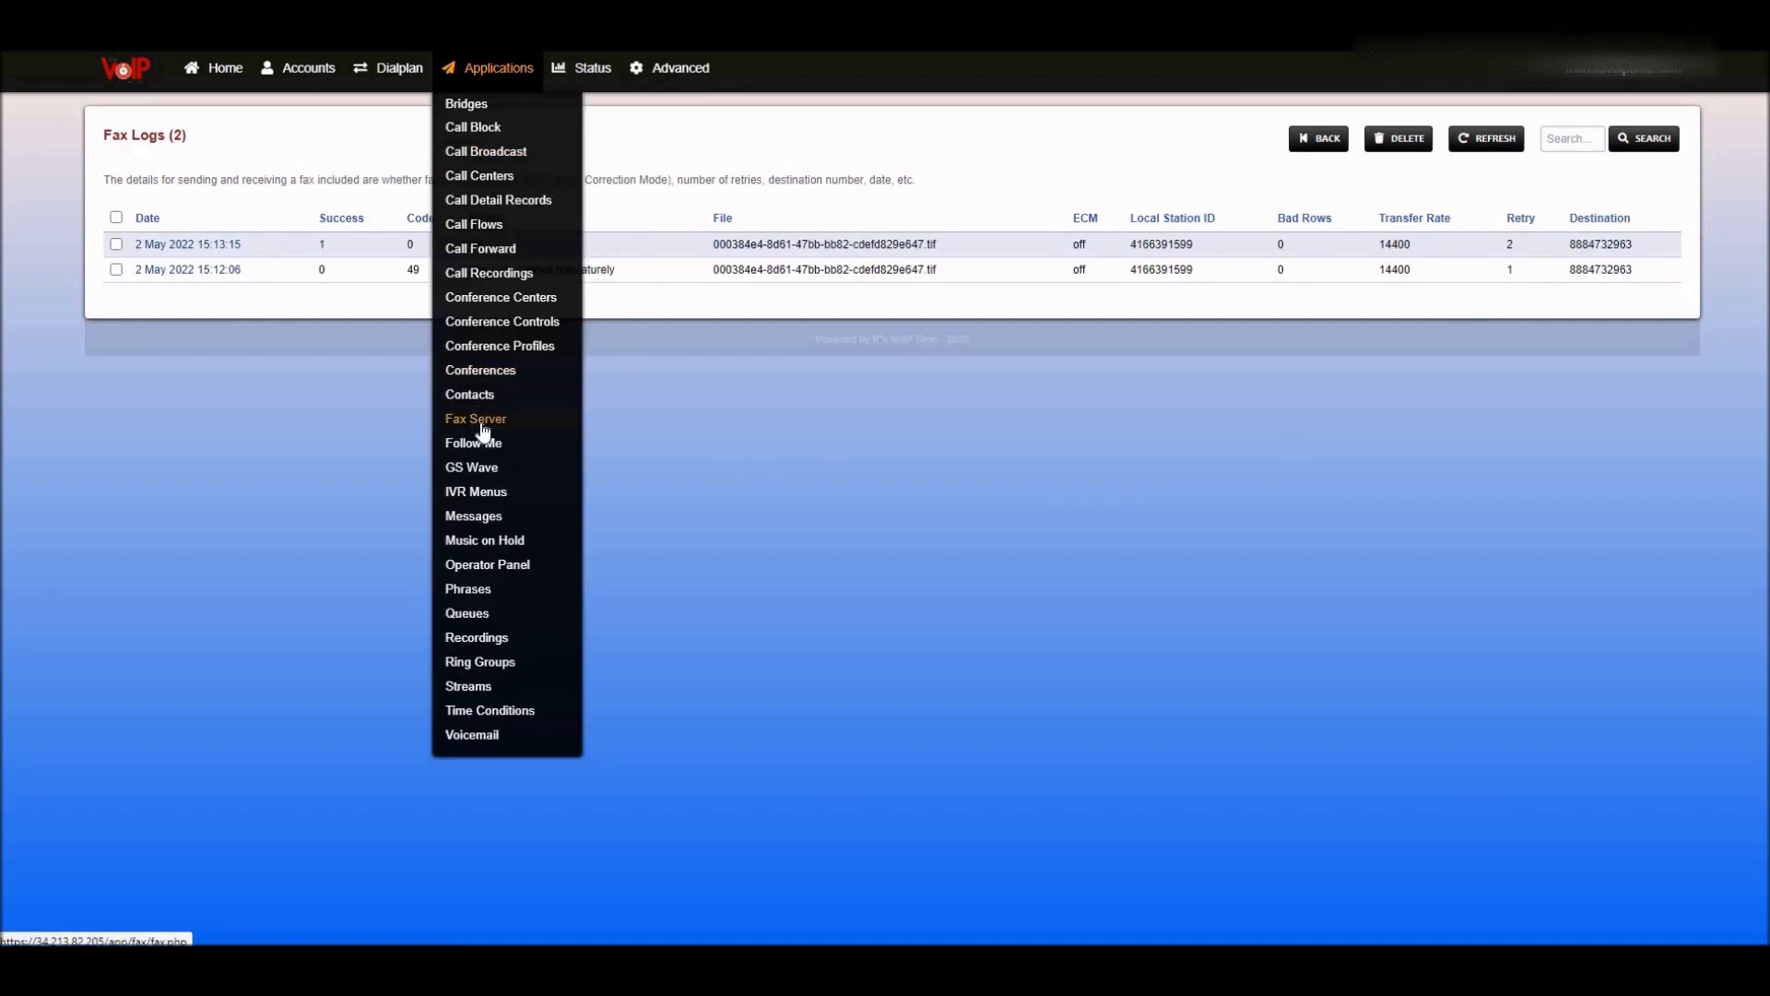
pyautogui.click(581, 419)
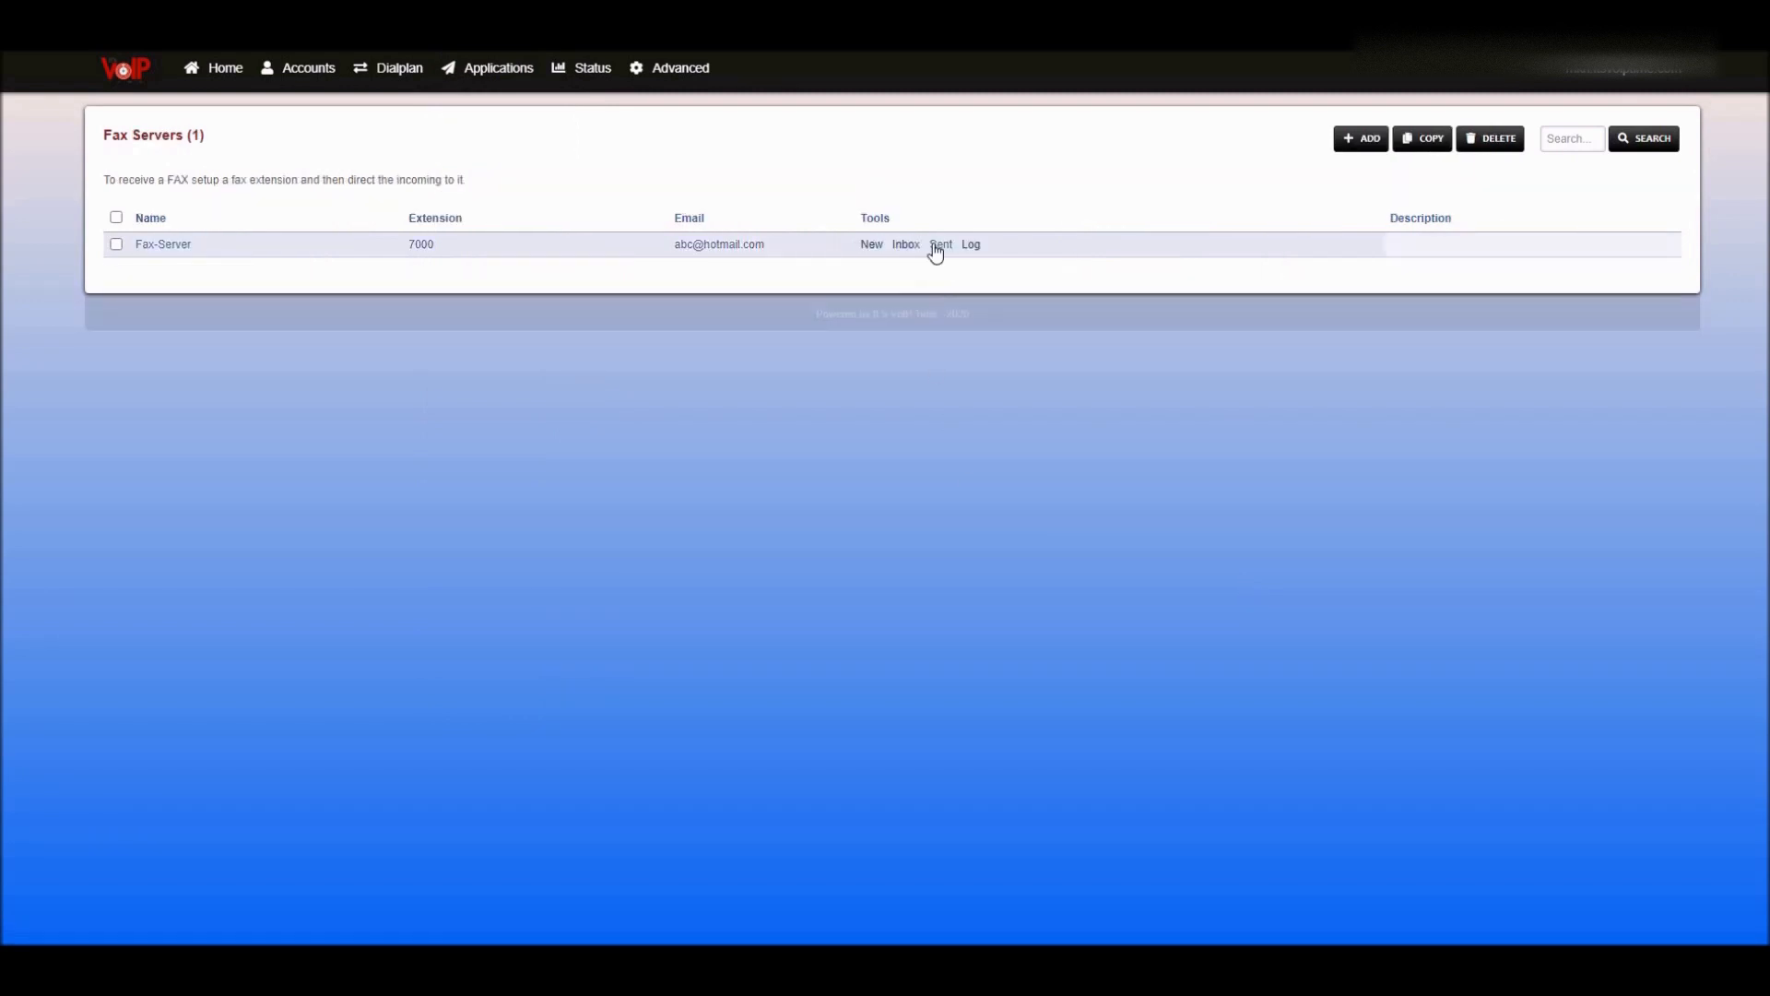
pyautogui.click(940, 244)
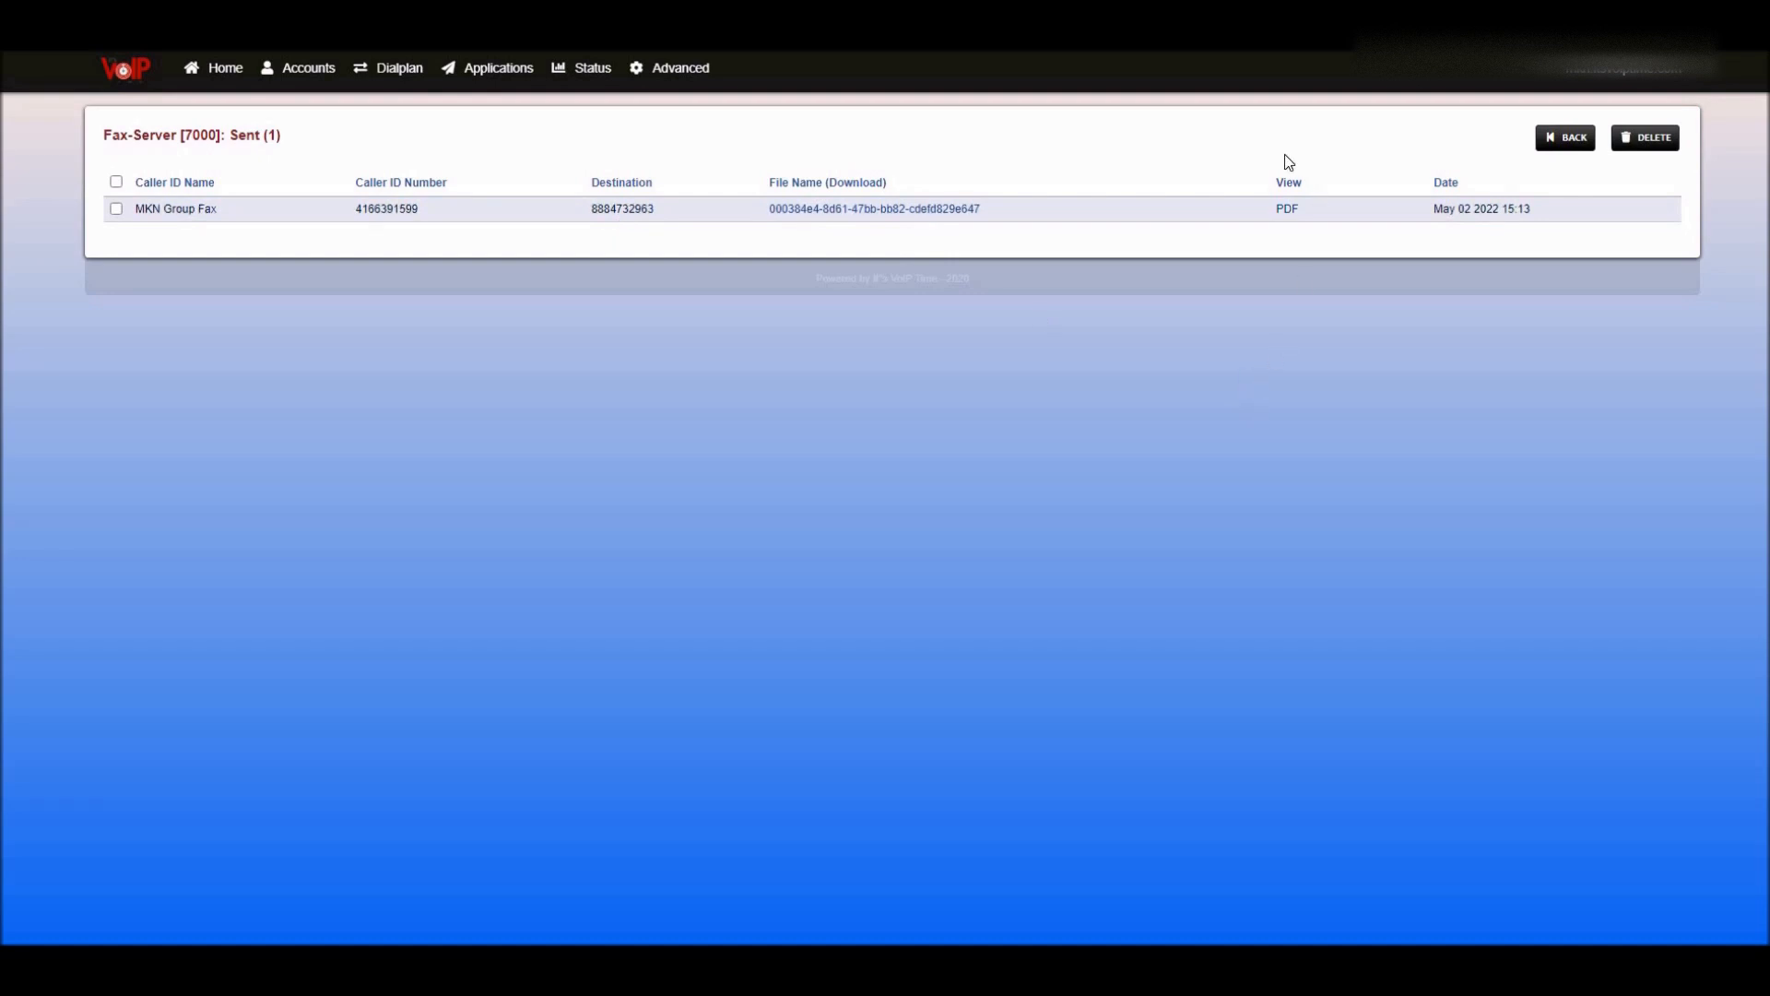
pyautogui.click(1288, 211)
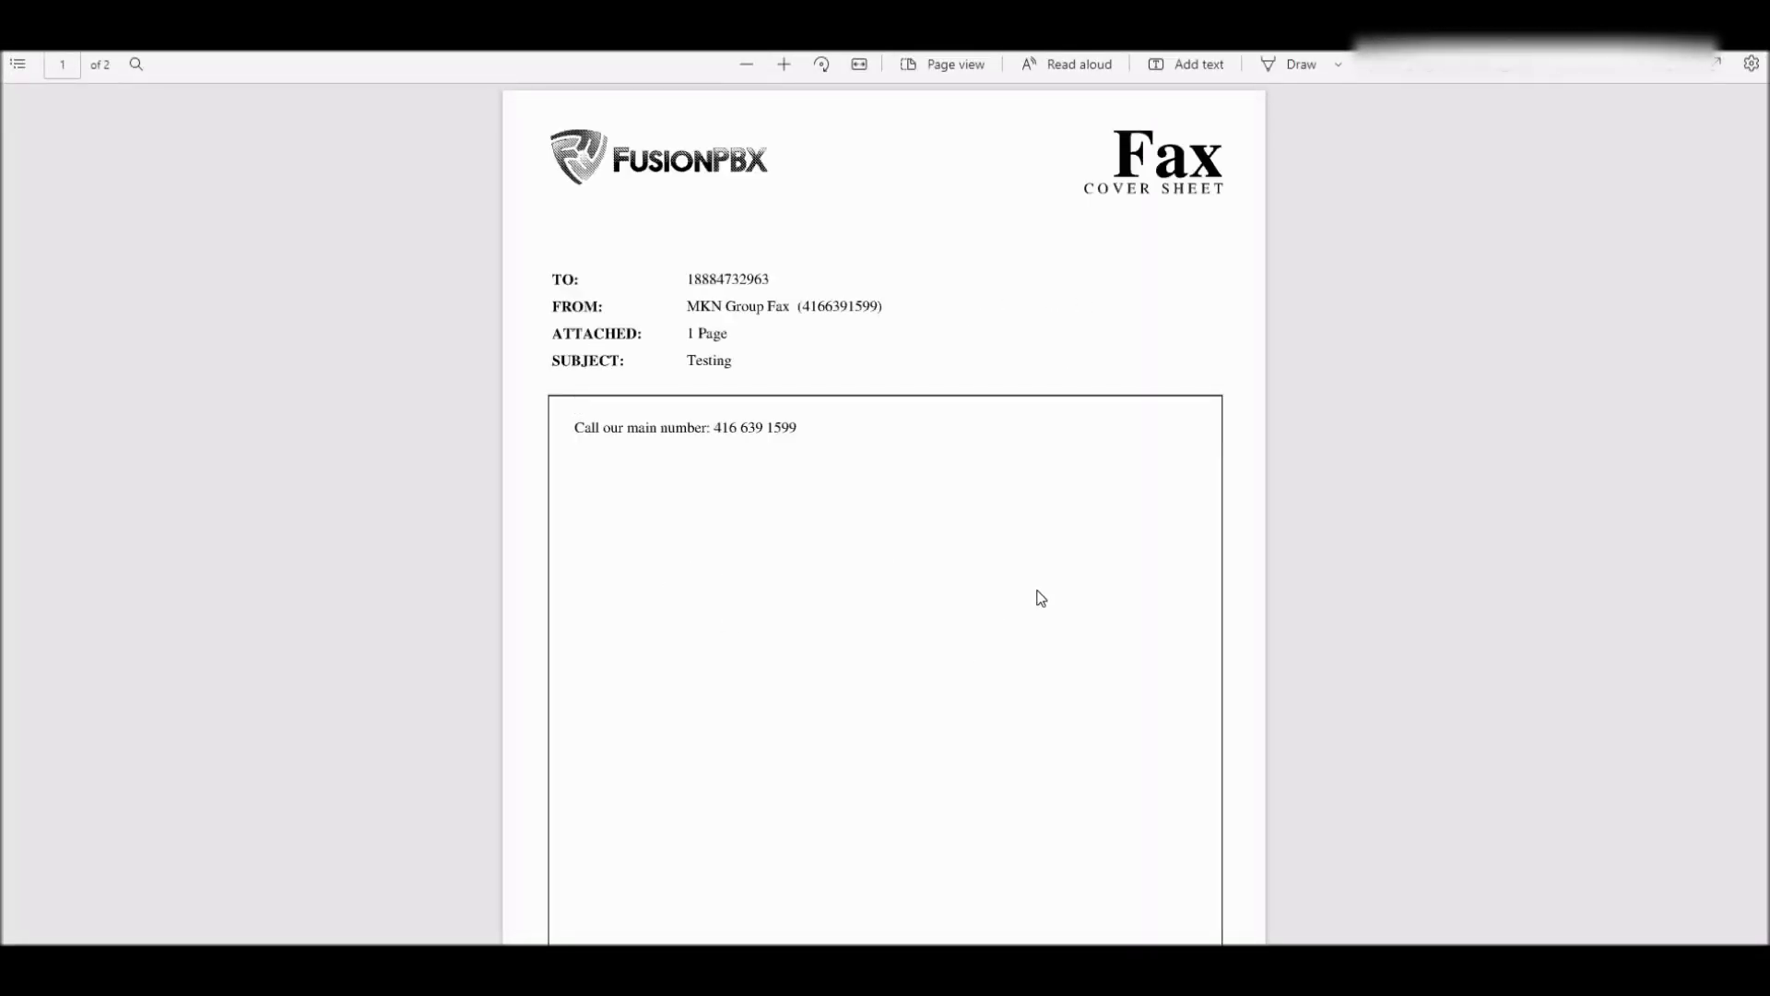
pyautogui.scroll(-2, 1080, 489)
pyautogui.scroll(-10, 1081, 489)
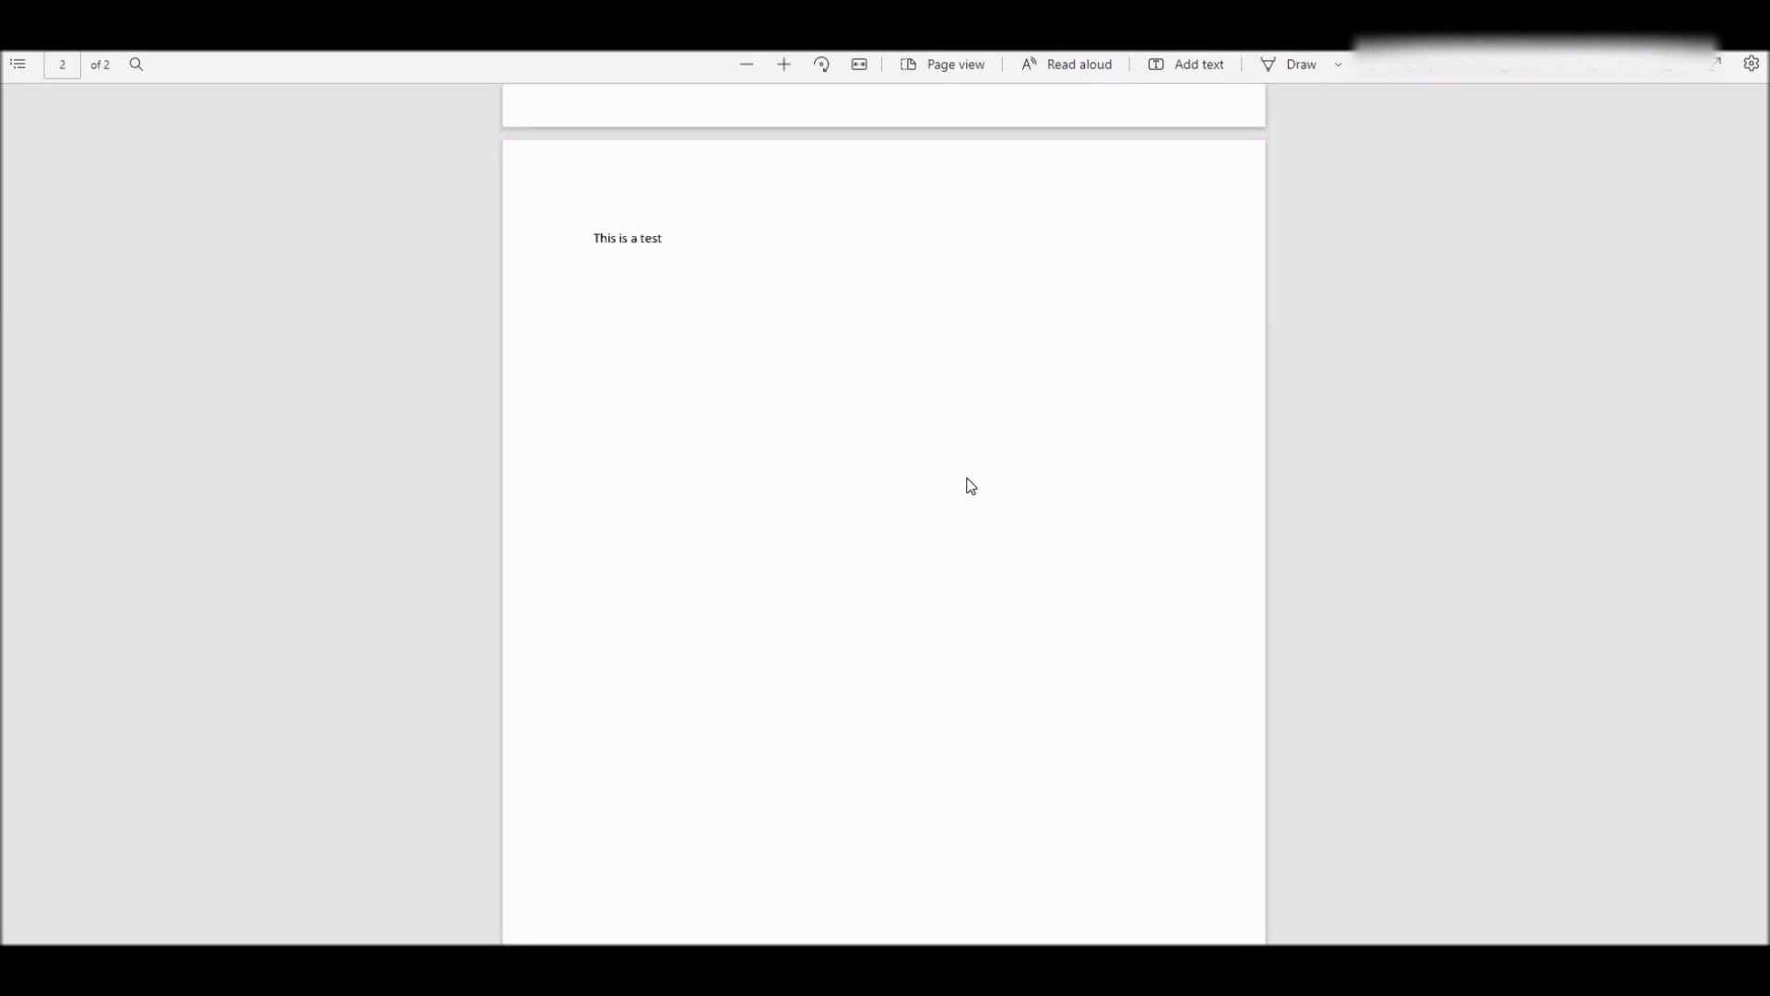